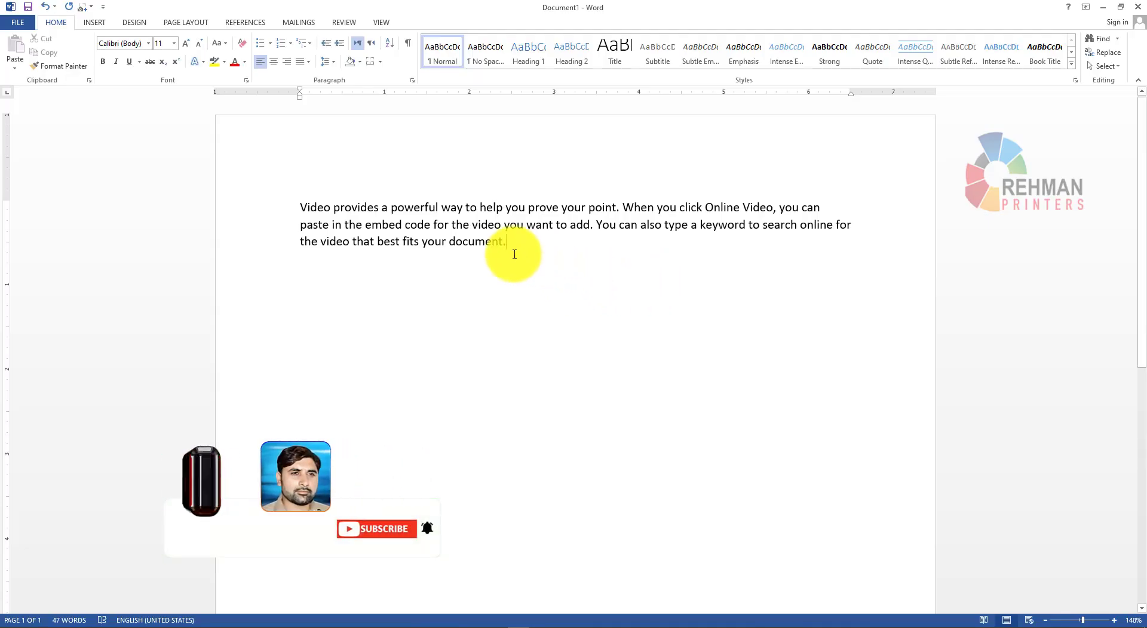
Step: Make the sample paragraph bold, turning italic and underline on and back off
{"action": "left_click_drag", "start_coordinate": [511, 248], "coordinate": [300, 206]}
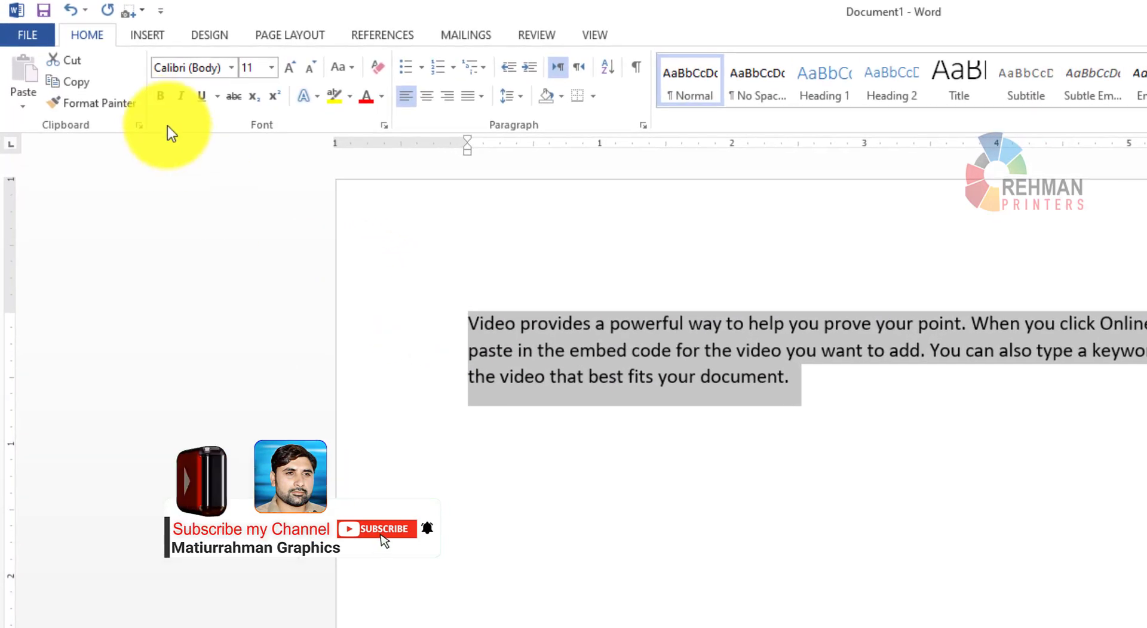
{"action": "left_click", "coordinate": [154, 92]}
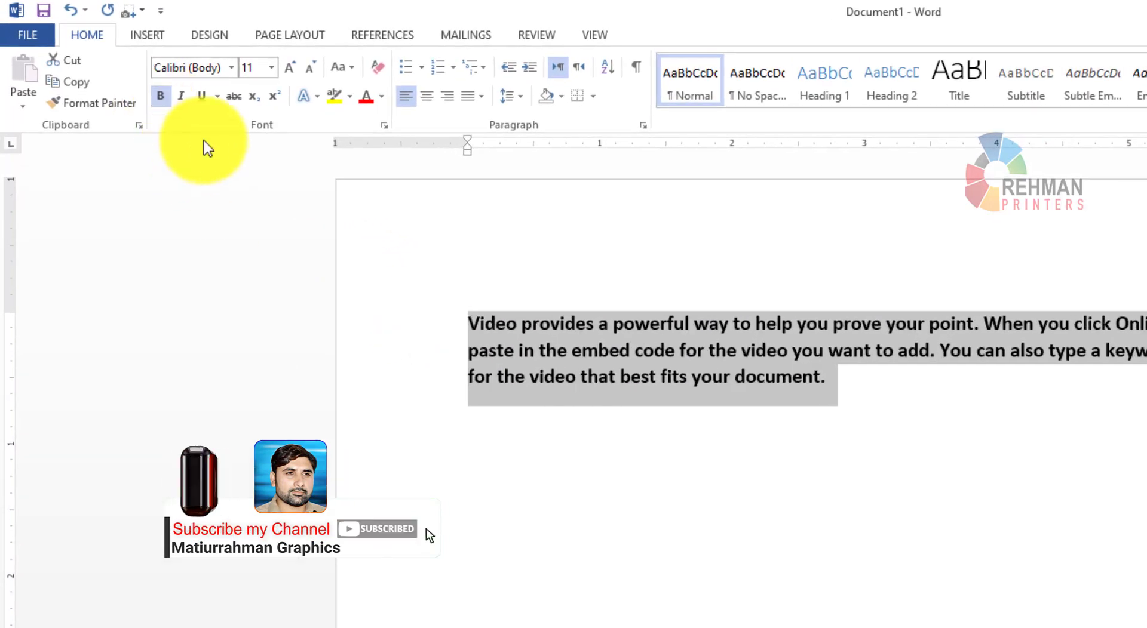
{"action": "left_click", "coordinate": [180, 97]}
{"action": "left_click", "coordinate": [202, 95]}
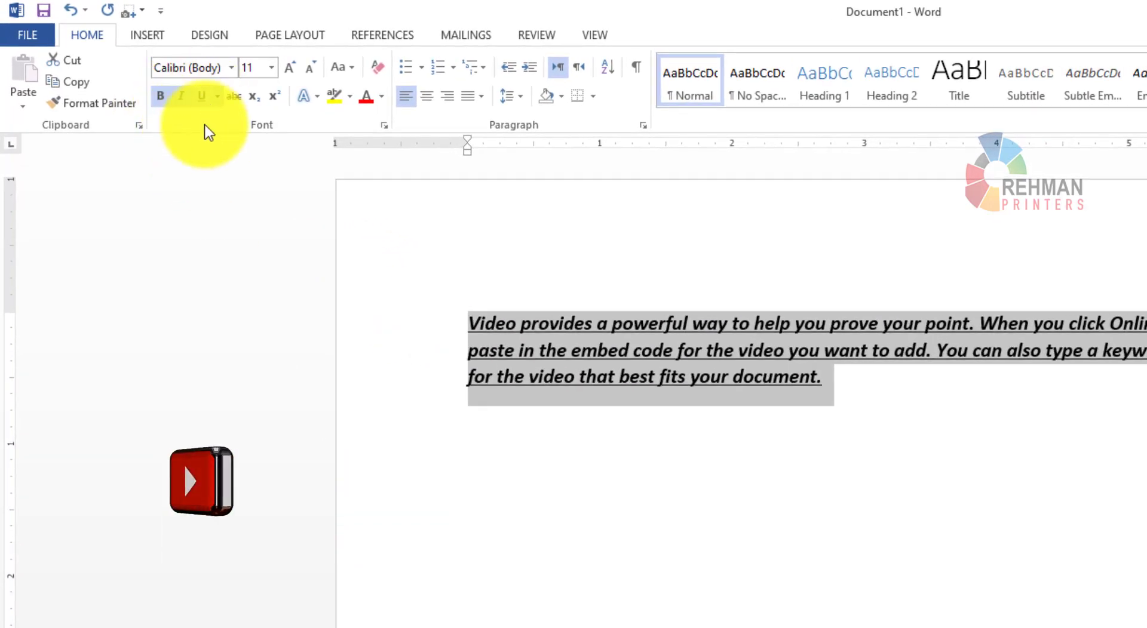
{"action": "left_click", "coordinate": [203, 97]}
{"action": "left_click", "coordinate": [181, 97]}
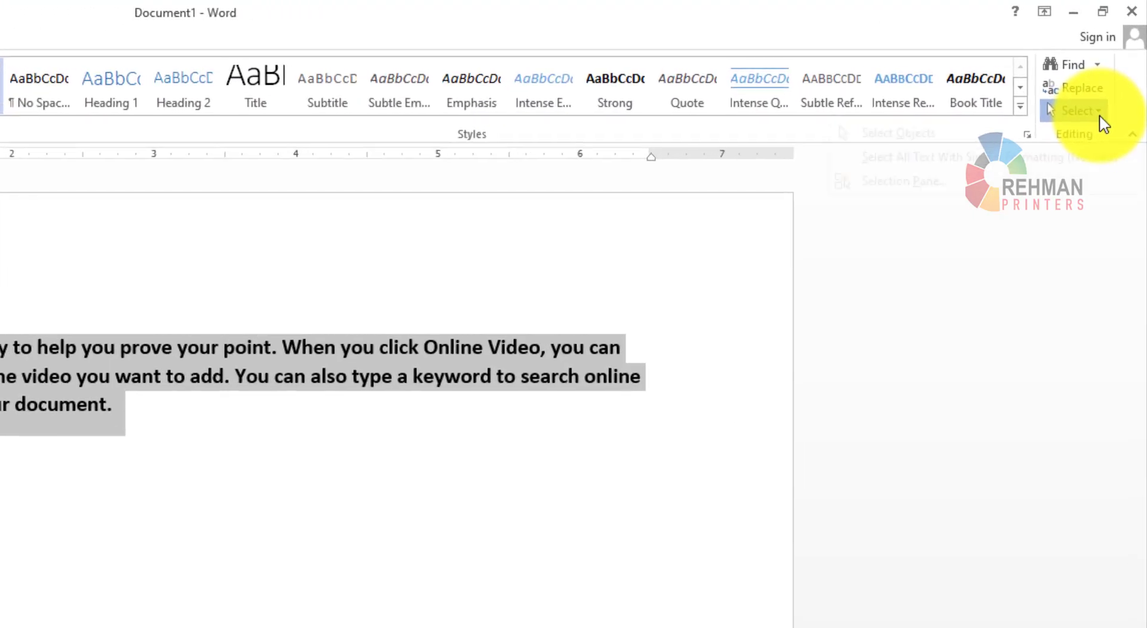
Step: Check the Select options, switch to the Insert tab, and select then deselect the word 'you'
{"action": "left_click", "coordinate": [1104, 94]}
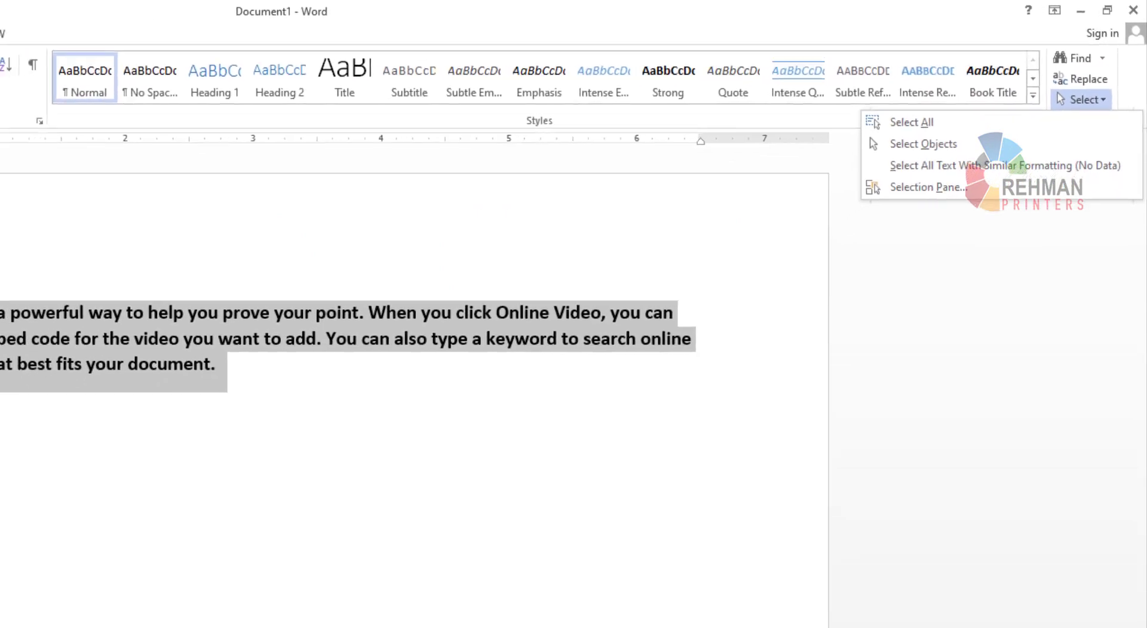
{"action": "left_click", "coordinate": [423, 281]}
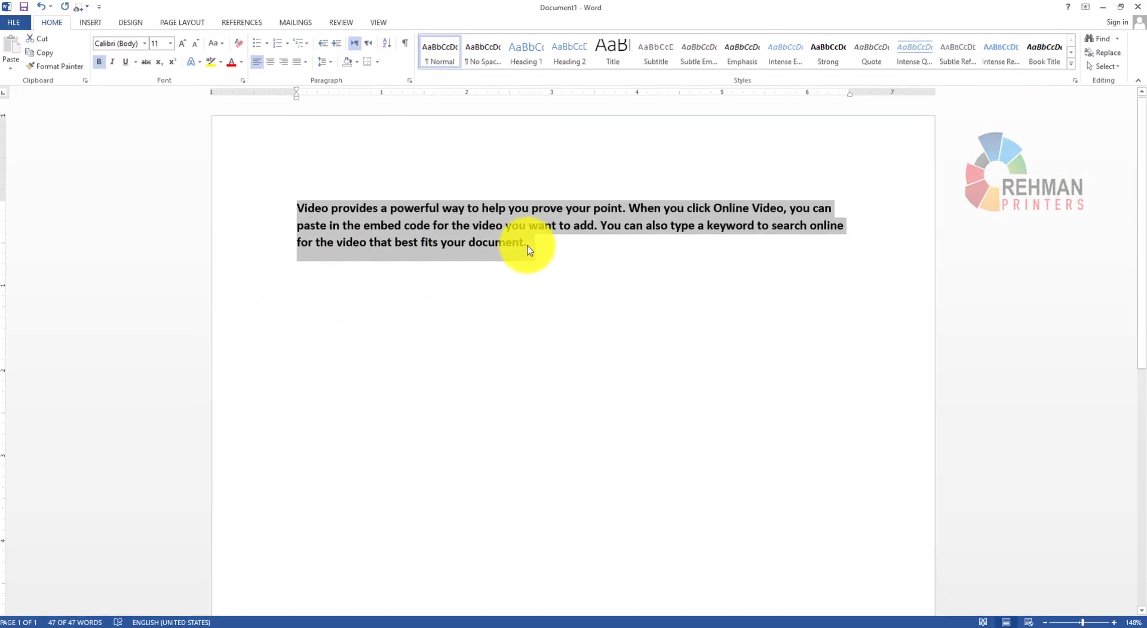
{"action": "key", "text": "Down"}
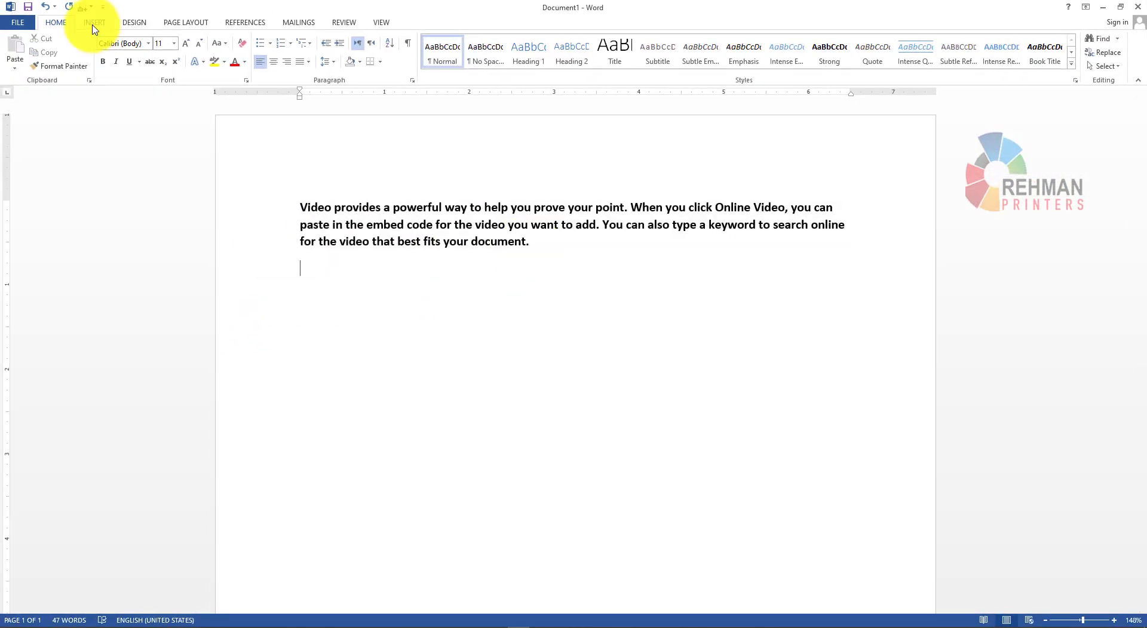
{"action": "left_click", "coordinate": [95, 23]}
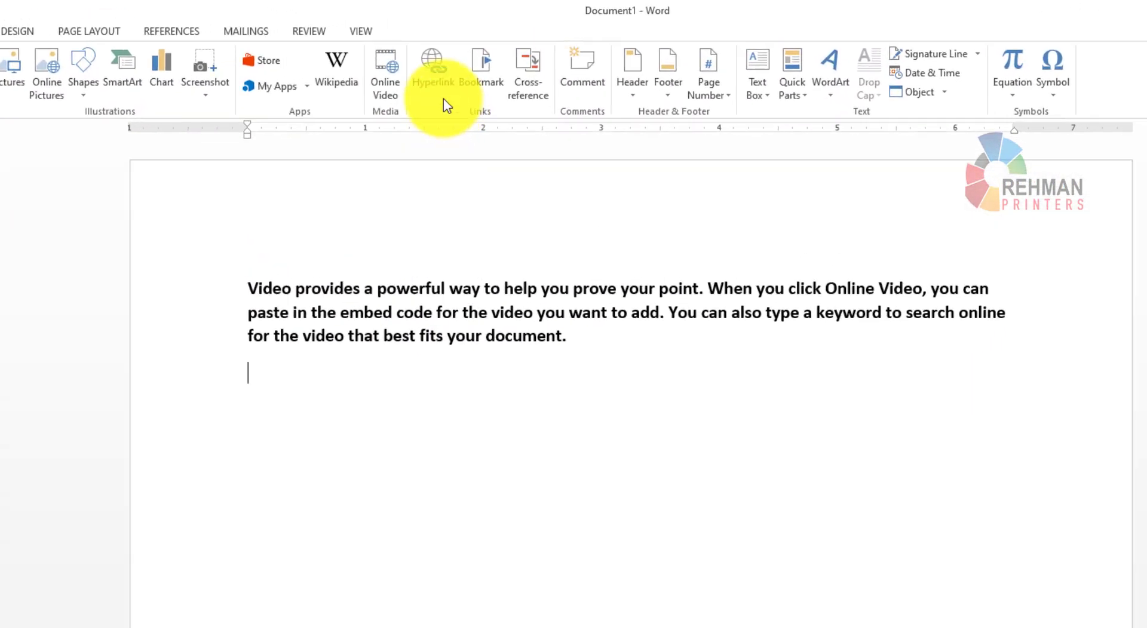
{"action": "double_click", "coordinate": [582, 392]}
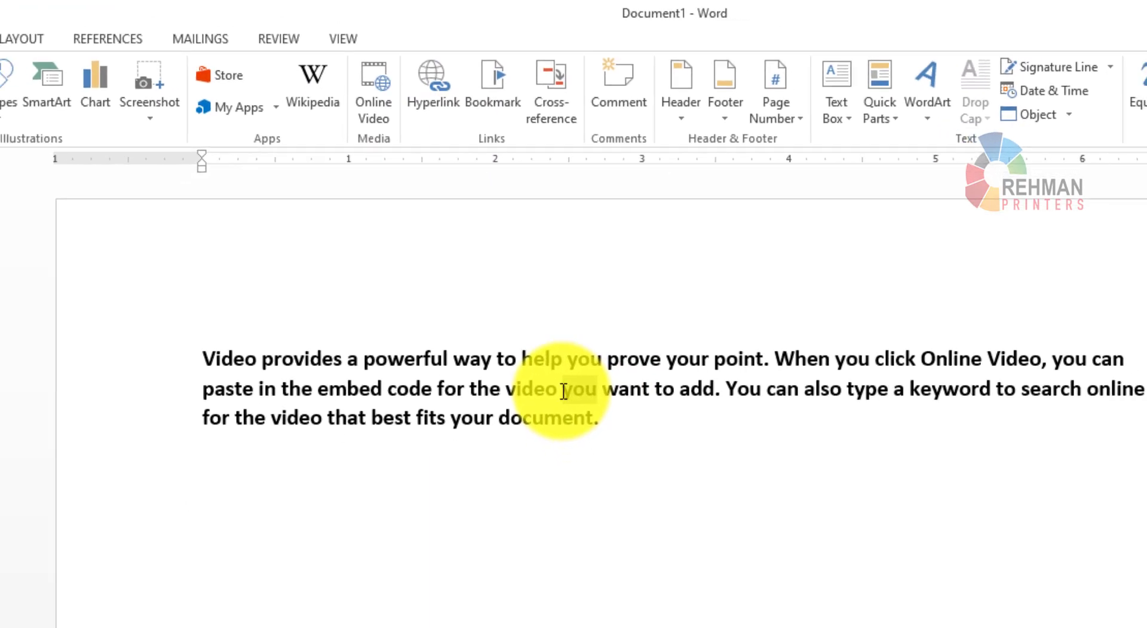
{"action": "left_click", "coordinate": [631, 335]}
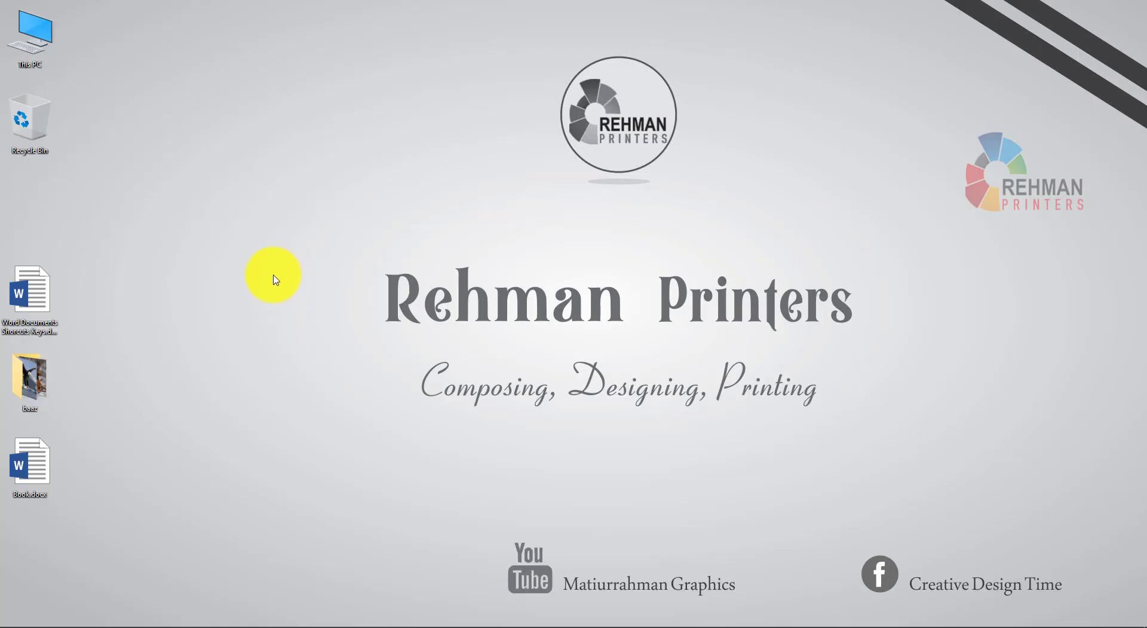
Step: Open Word Documents Shorcuts Keys.docx from the desktop
{"action": "left_click", "coordinate": [34, 289]}
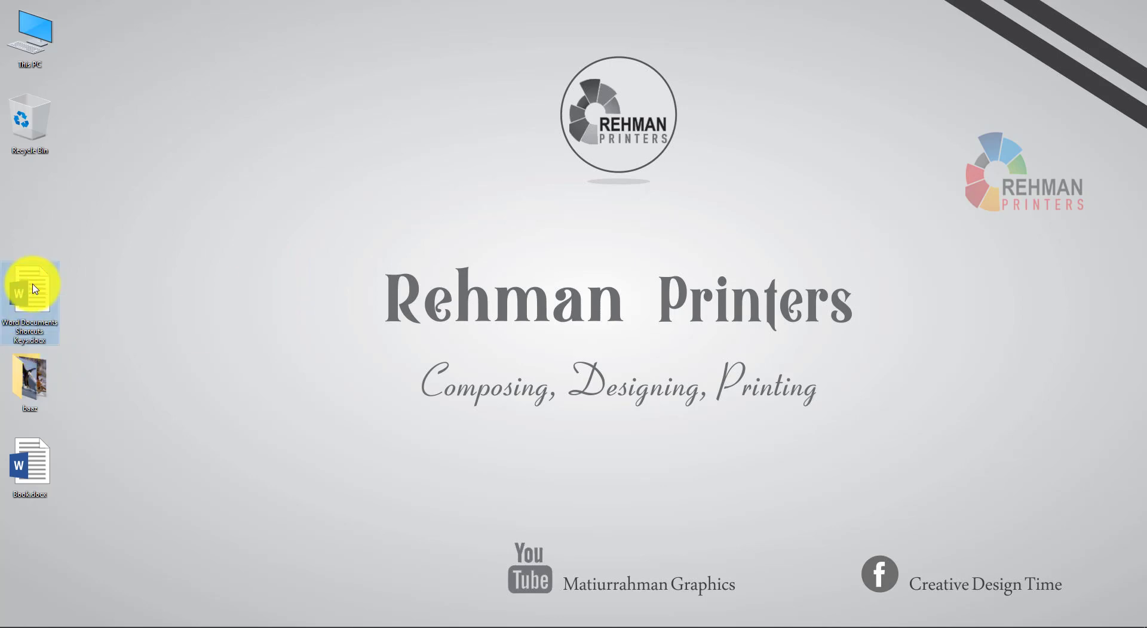
{"action": "double_click", "coordinate": [36, 290]}
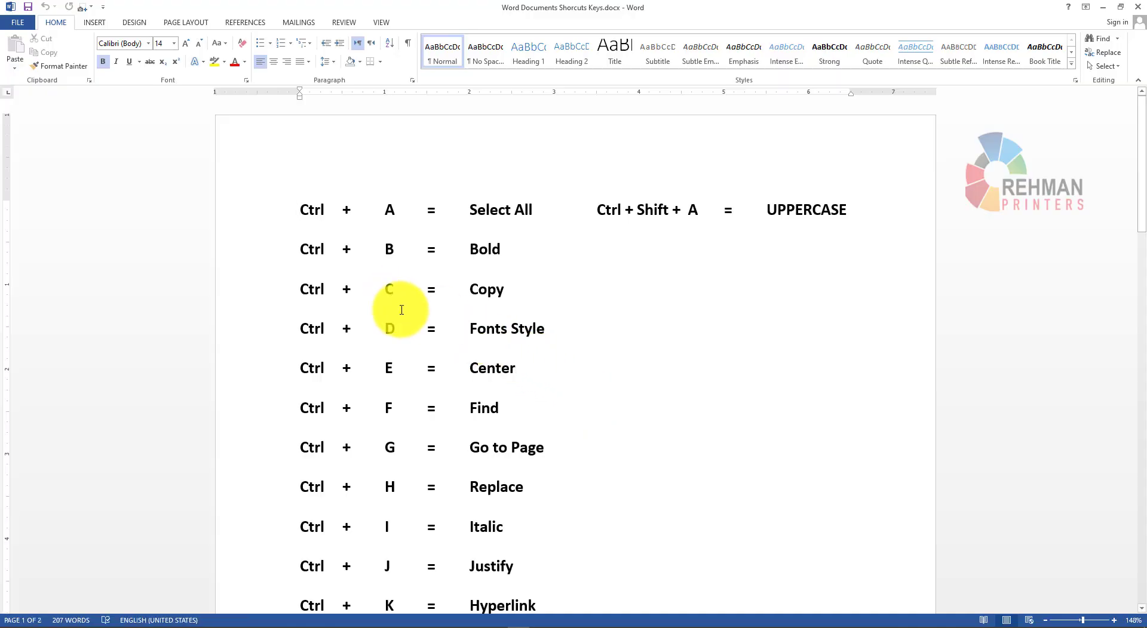
{"action": "scroll", "coordinate": [364, 290], "scroll_direction": "down", "scroll_amount": 4}
{"action": "scroll", "coordinate": [364, 290], "scroll_direction": "down", "scroll_amount": 4}
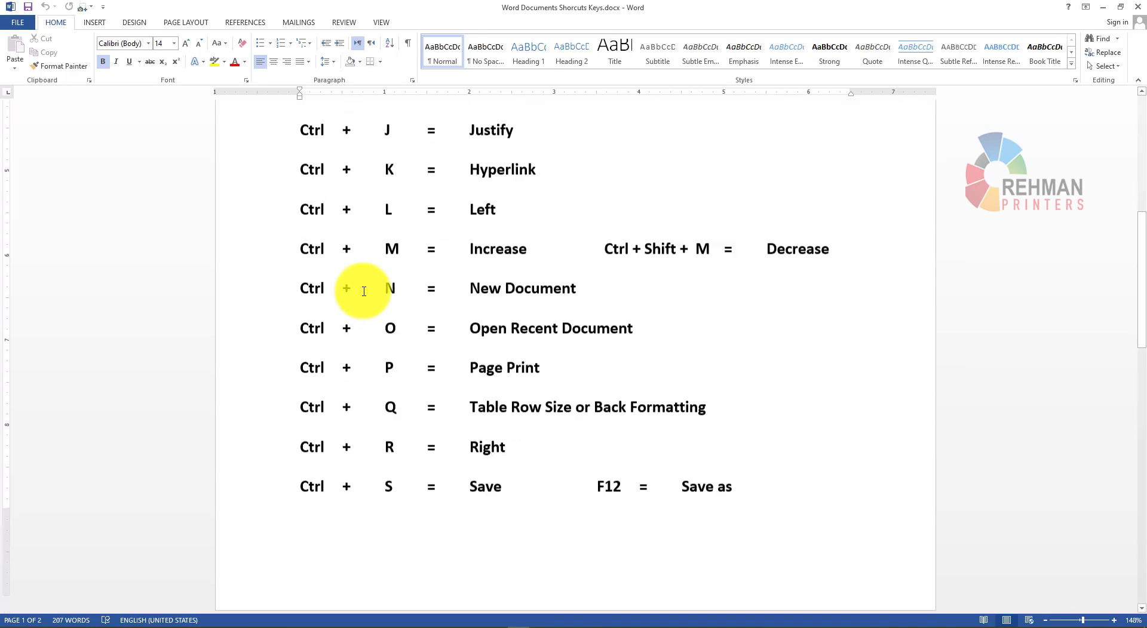
{"action": "scroll", "coordinate": [364, 291], "scroll_direction": "down", "scroll_amount": 3}
{"action": "scroll", "coordinate": [364, 291], "scroll_direction": "down", "scroll_amount": 2}
{"action": "scroll", "coordinate": [364, 291], "scroll_direction": "down", "scroll_amount": 4}
{"action": "scroll", "coordinate": [363, 290], "scroll_direction": "down", "scroll_amount": 1}
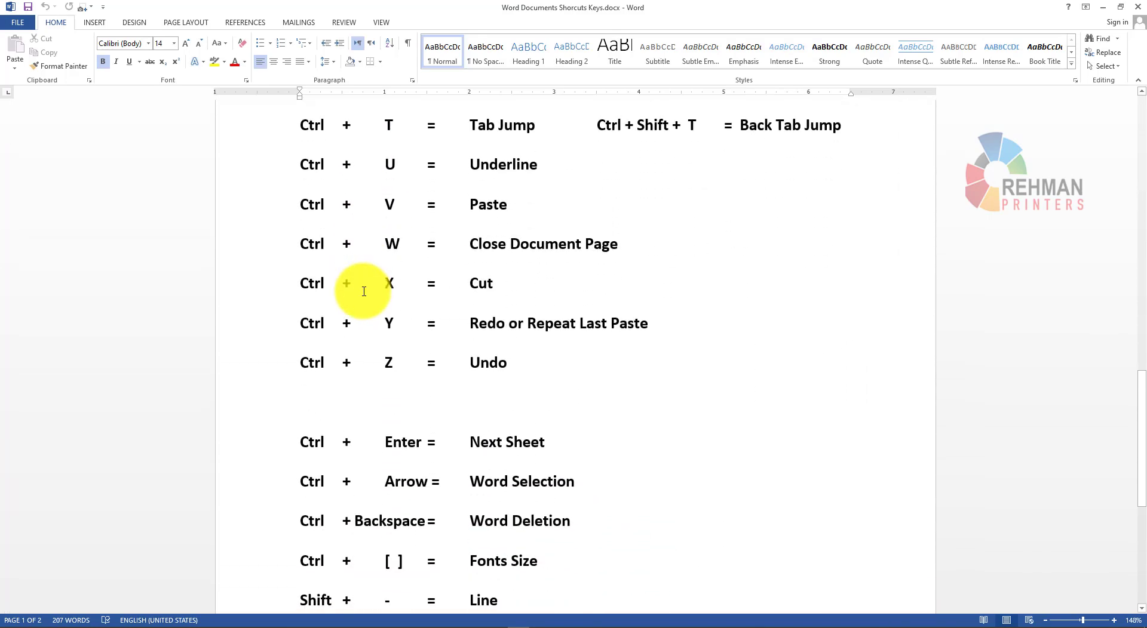
{"action": "scroll", "coordinate": [363, 291], "scroll_direction": "down", "scroll_amount": 5}
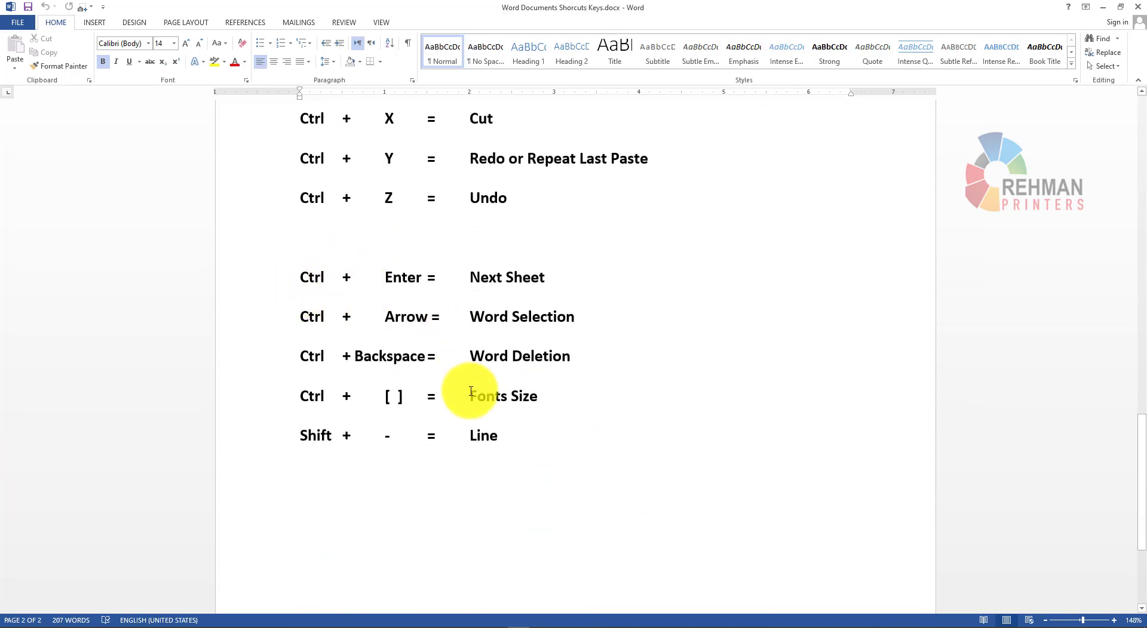
{"action": "scroll", "coordinate": [471, 392], "scroll_direction": "up", "scroll_amount": 10}
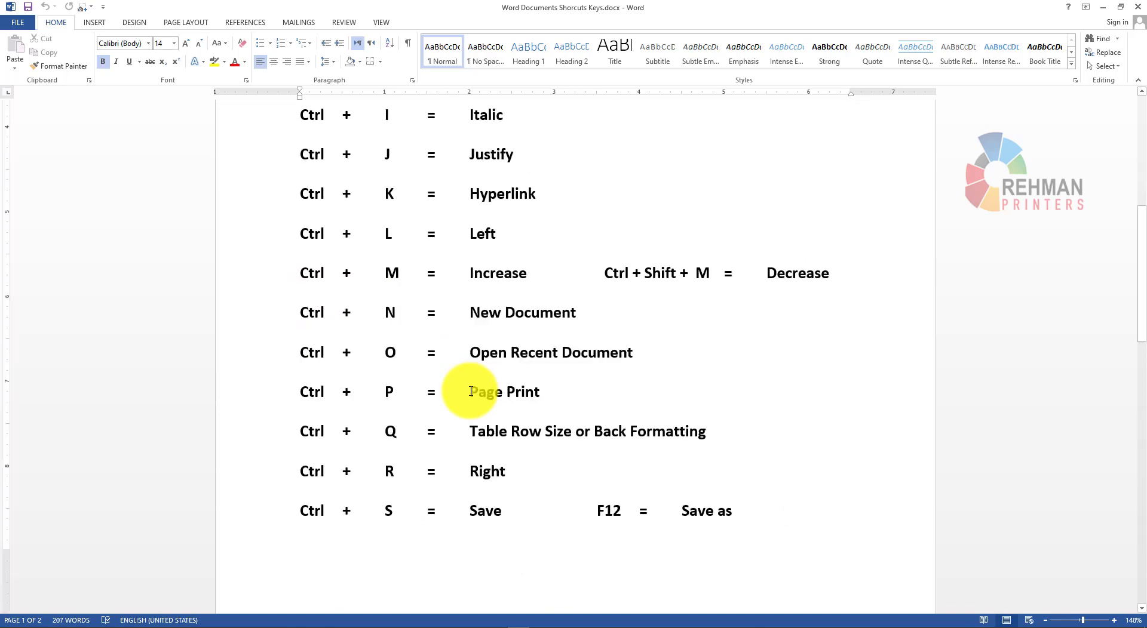
{"action": "scroll", "coordinate": [470, 392], "scroll_direction": "up", "scroll_amount": 5}
{"action": "scroll", "coordinate": [469, 389], "scroll_direction": "up", "scroll_amount": 3}
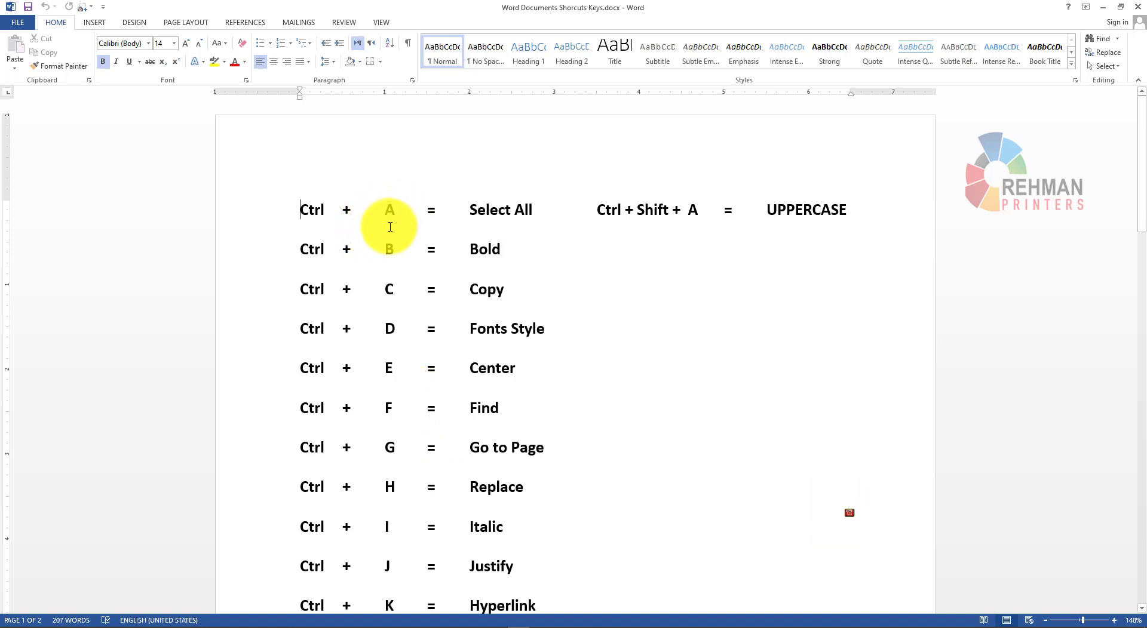
{"action": "scroll", "coordinate": [388, 224], "scroll_direction": "down", "scroll_amount": 1}
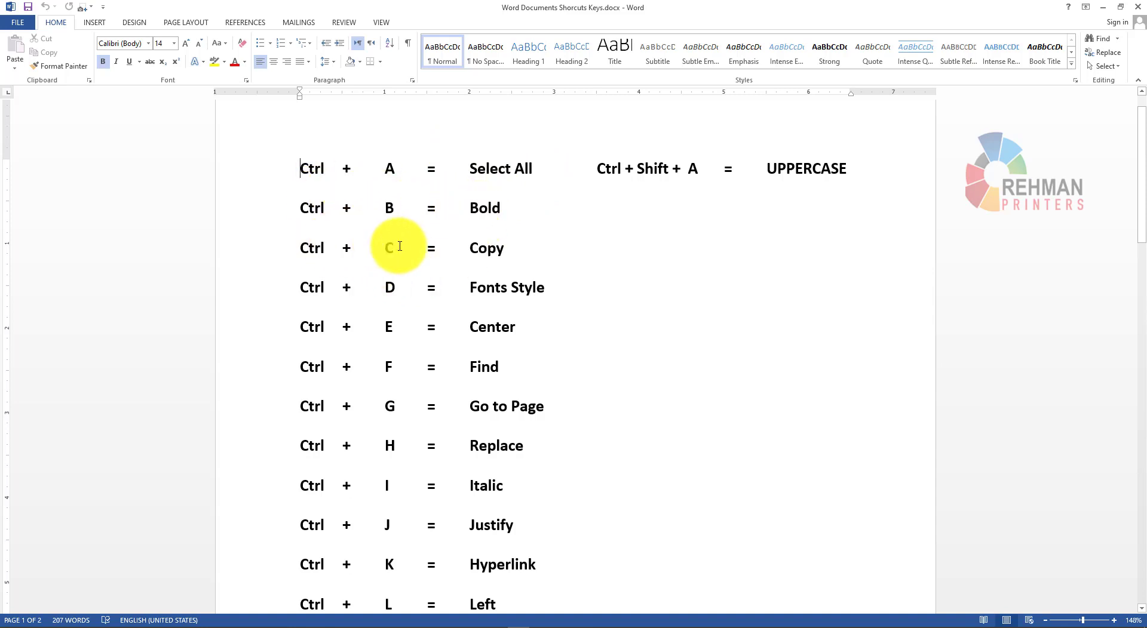
{"action": "scroll", "coordinate": [576, 227], "scroll_direction": "up", "scroll_amount": 1}
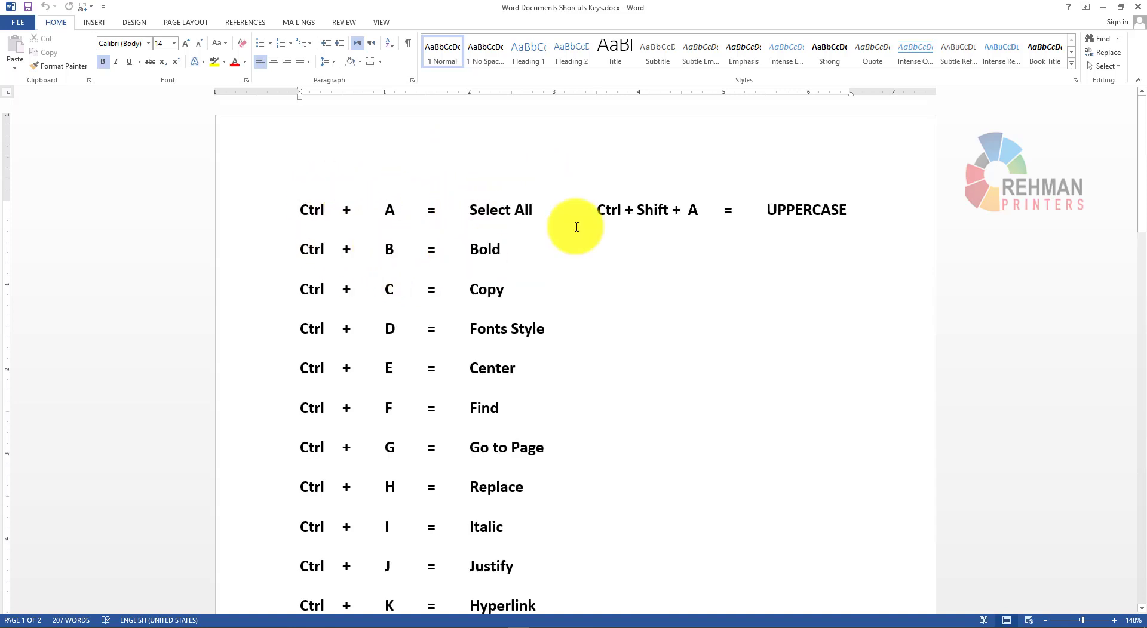
{"action": "scroll", "coordinate": [576, 227], "scroll_direction": "down", "scroll_amount": 1}
{"action": "scroll", "coordinate": [578, 226], "scroll_direction": "down", "scroll_amount": 5}
{"action": "scroll", "coordinate": [578, 226], "scroll_direction": "down", "scroll_amount": 3}
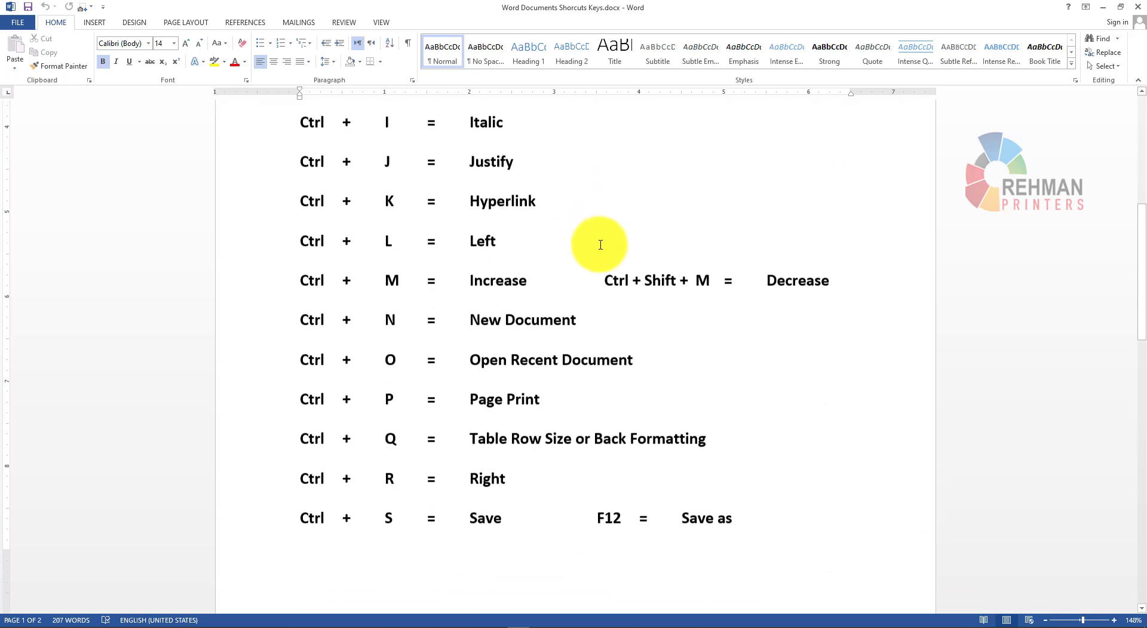
{"action": "scroll", "coordinate": [599, 244], "scroll_direction": "down", "scroll_amount": 1}
{"action": "scroll", "coordinate": [699, 304], "scroll_direction": "down", "scroll_amount": 3}
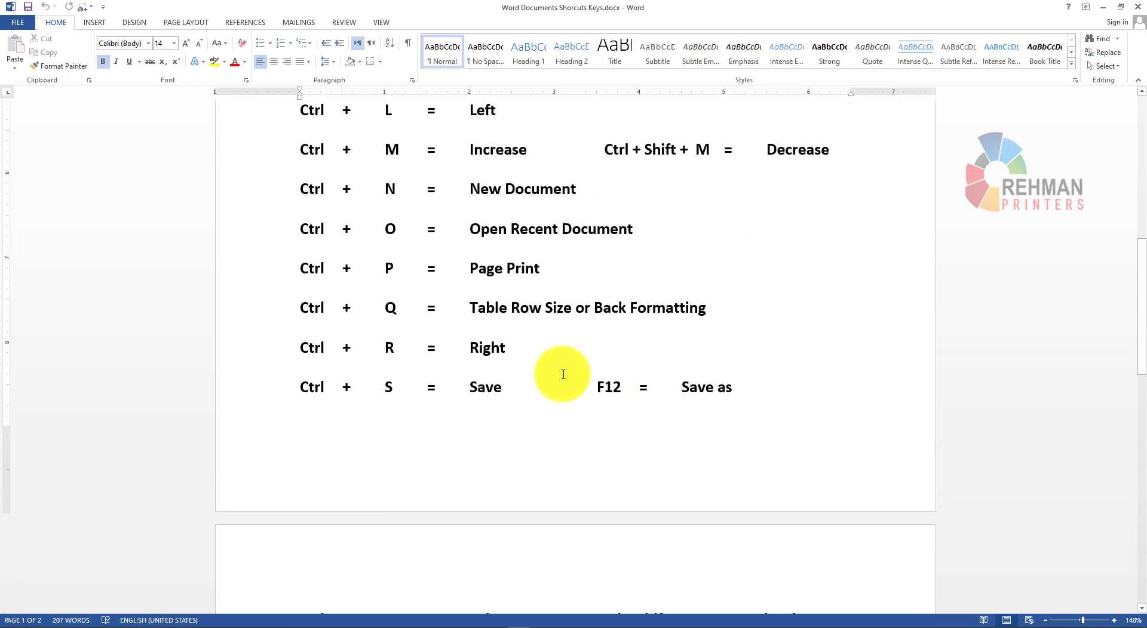
{"action": "scroll", "coordinate": [686, 378], "scroll_direction": "down", "scroll_amount": 6}
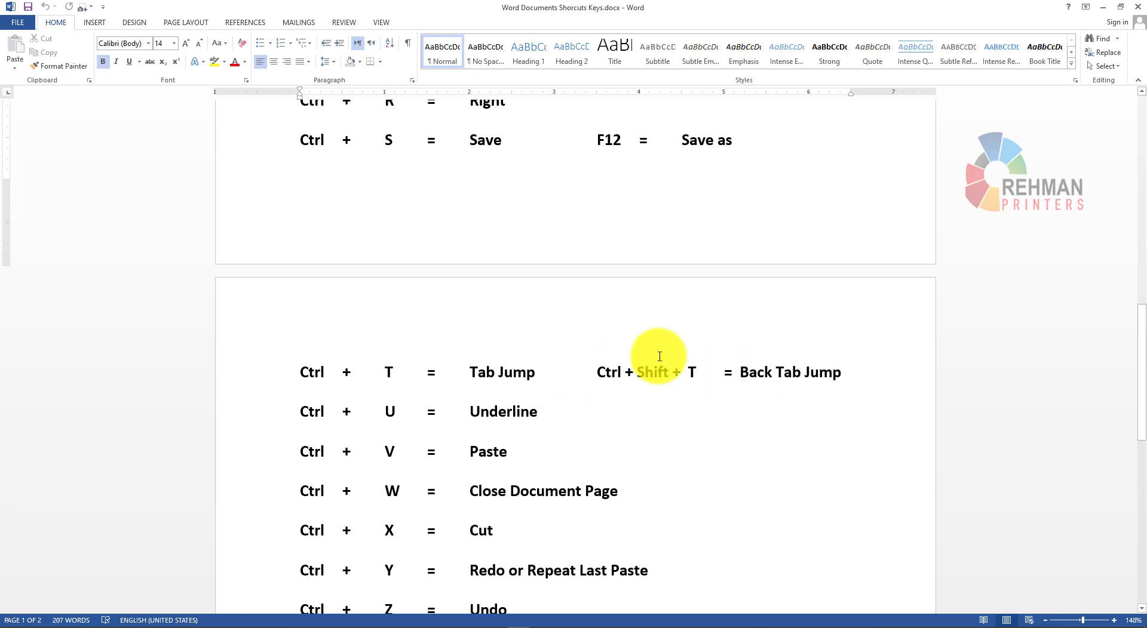
{"action": "scroll", "coordinate": [641, 428], "scroll_direction": "down", "scroll_amount": 1}
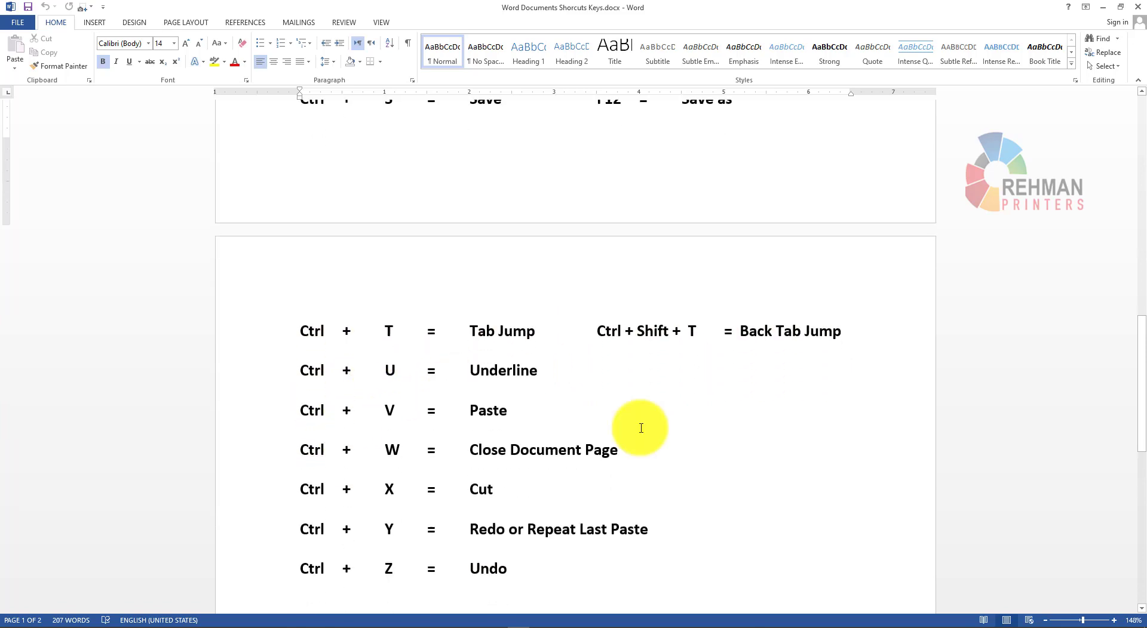
{"action": "scroll", "coordinate": [641, 429], "scroll_direction": "up", "scroll_amount": 3}
{"action": "scroll", "coordinate": [639, 424], "scroll_direction": "up", "scroll_amount": 8}
{"action": "scroll", "coordinate": [639, 424], "scroll_direction": "up", "scroll_amount": 5}
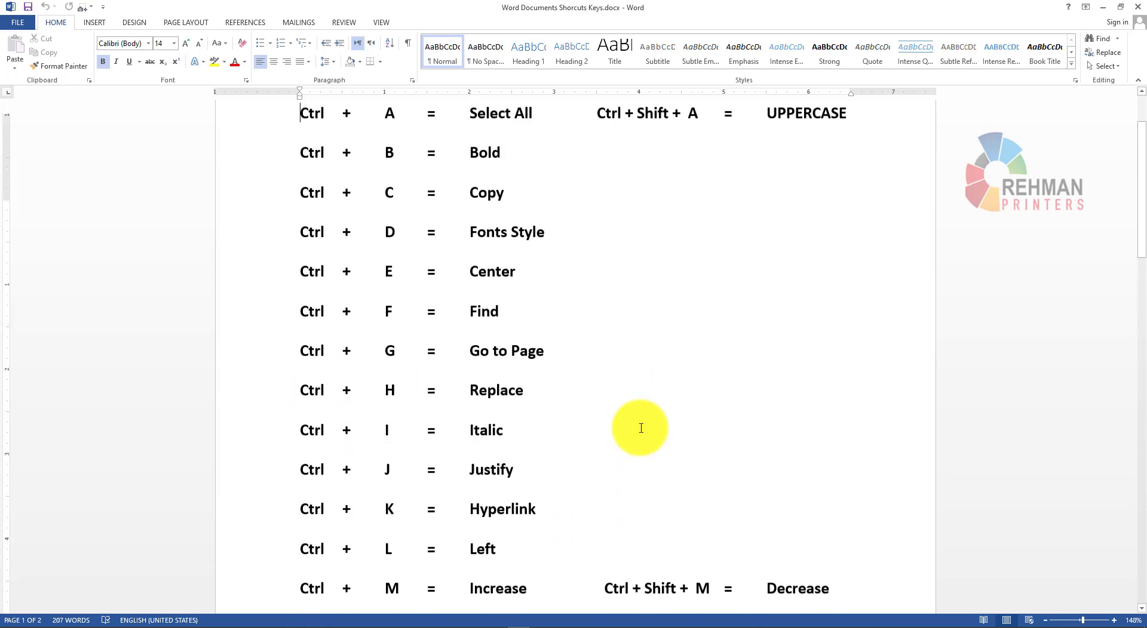
{"action": "scroll", "coordinate": [639, 424], "scroll_direction": "up", "scroll_amount": 2}
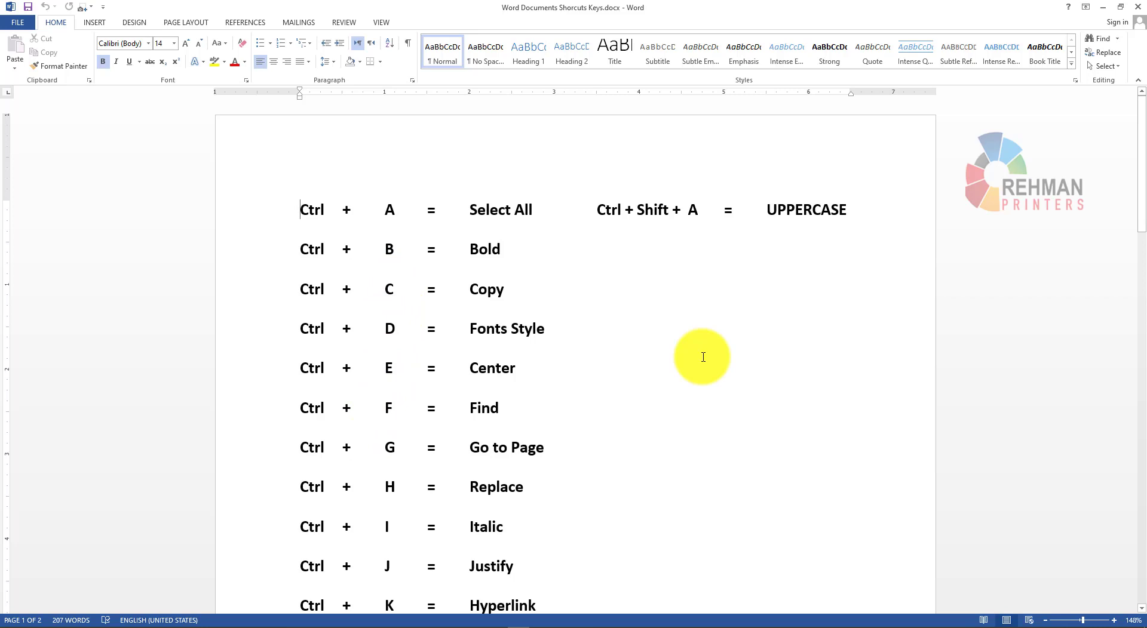
Step: Create a new document and generate two sample paragraphs with =rand(2)
{"action": "key", "text": "ctrl+n"}
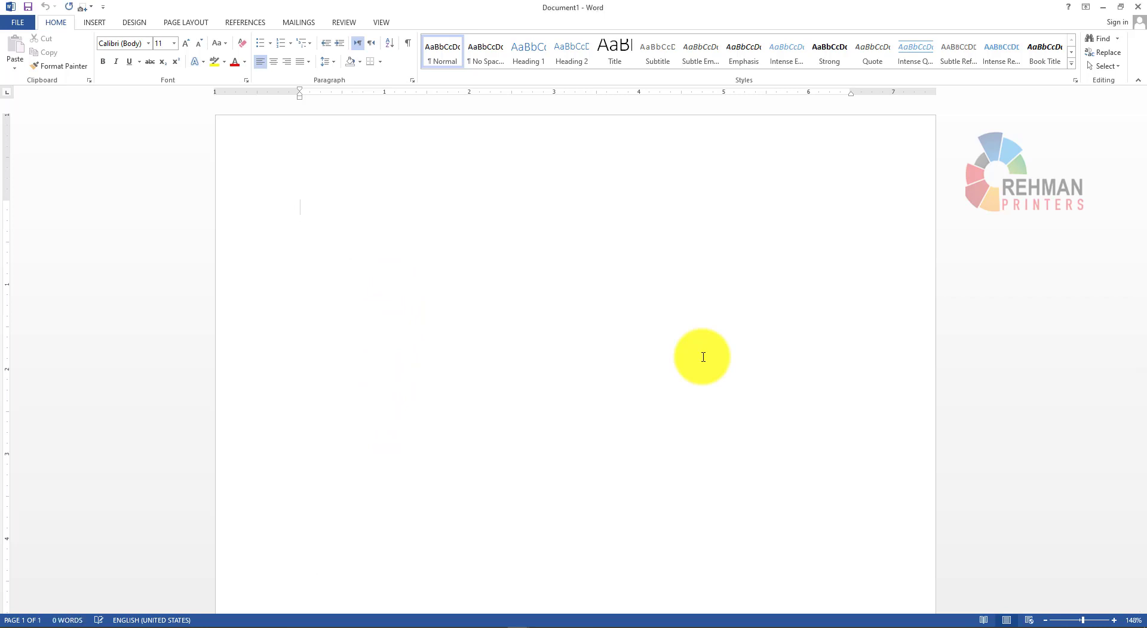
{"action": "type", "text": "="}
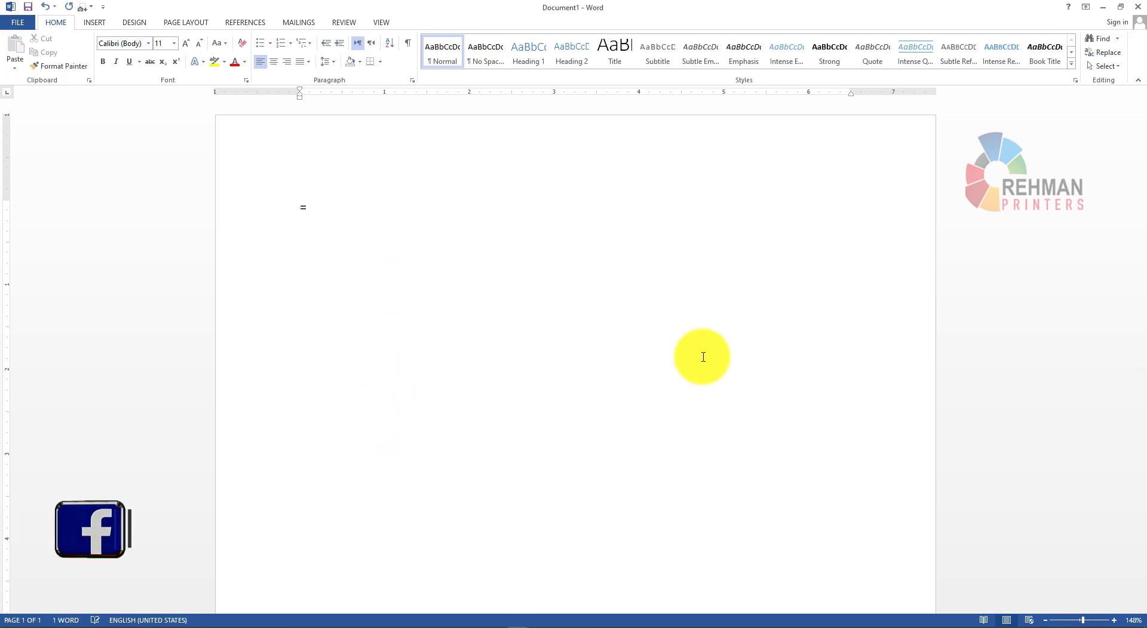
{"action": "type", "text": "ra"}
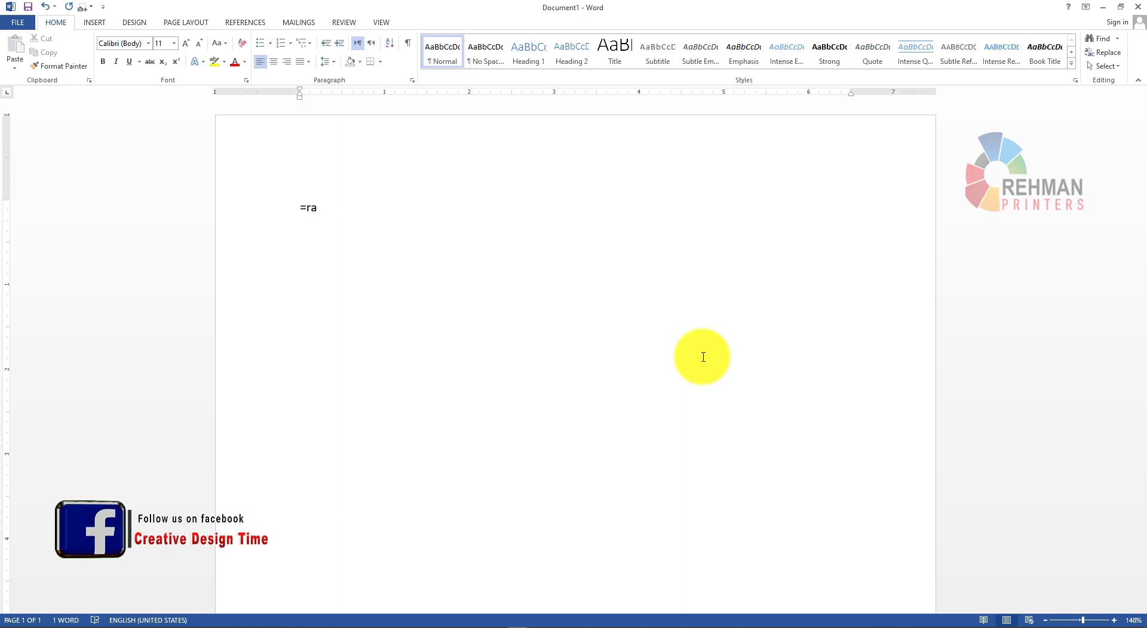
{"action": "type", "text": "nd("}
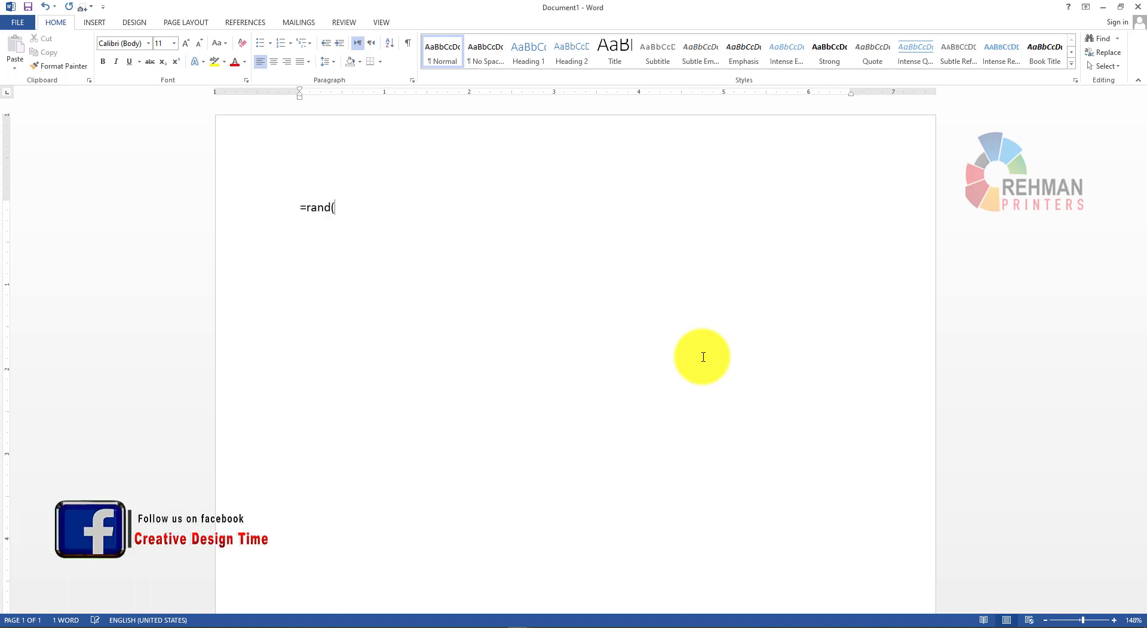
{"action": "type", "text": "2"}
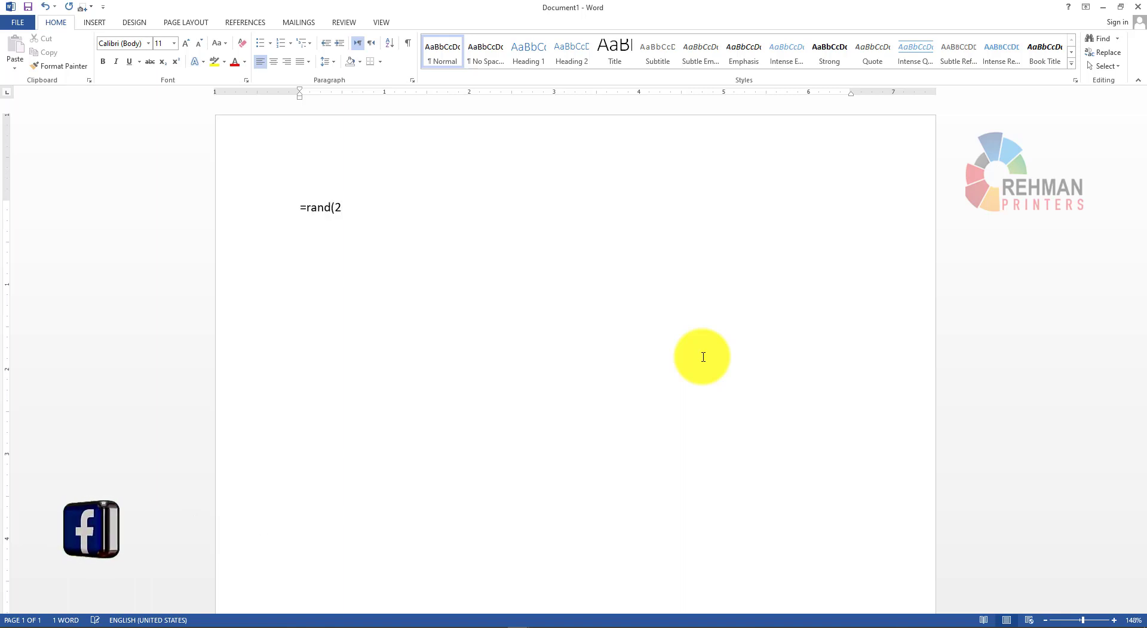
{"action": "type", "text": ")"}
{"action": "key", "text": "Return"}
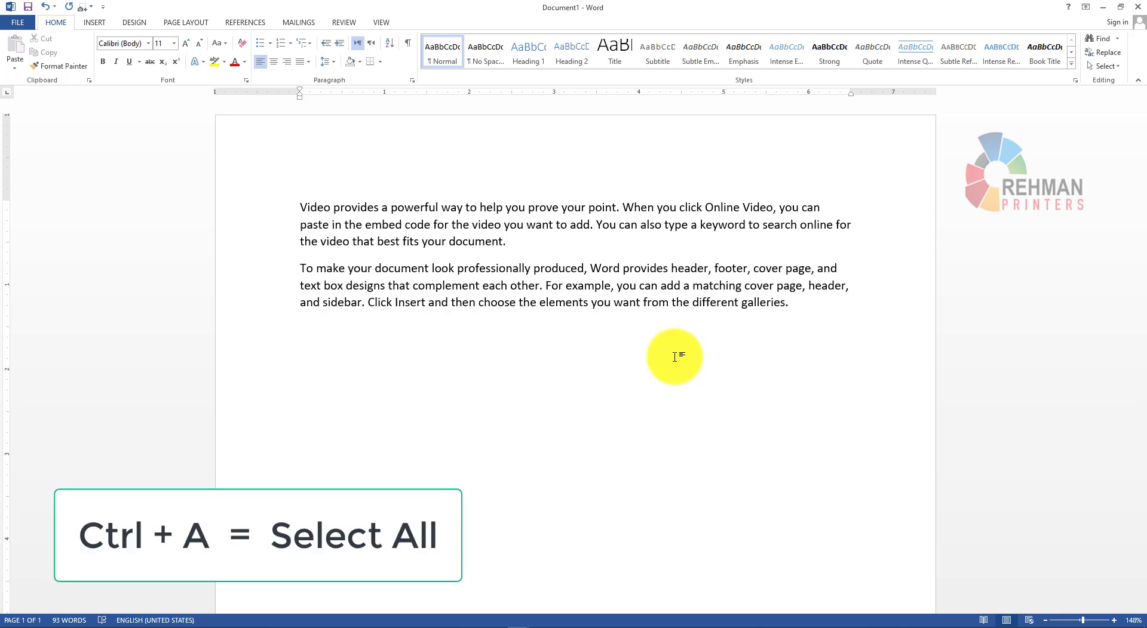
Step: Select all the text, switch it to all caps and back, then bold and unbold it
{"action": "key", "text": "ctrl+a"}
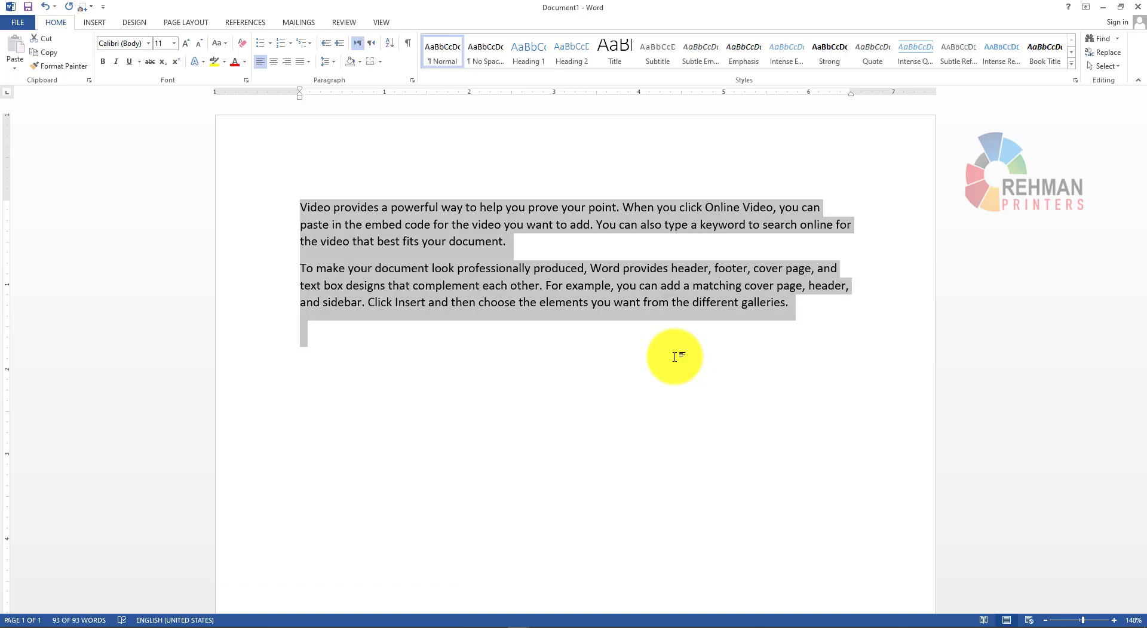
{"action": "key", "text": "ctrl+shift+a"}
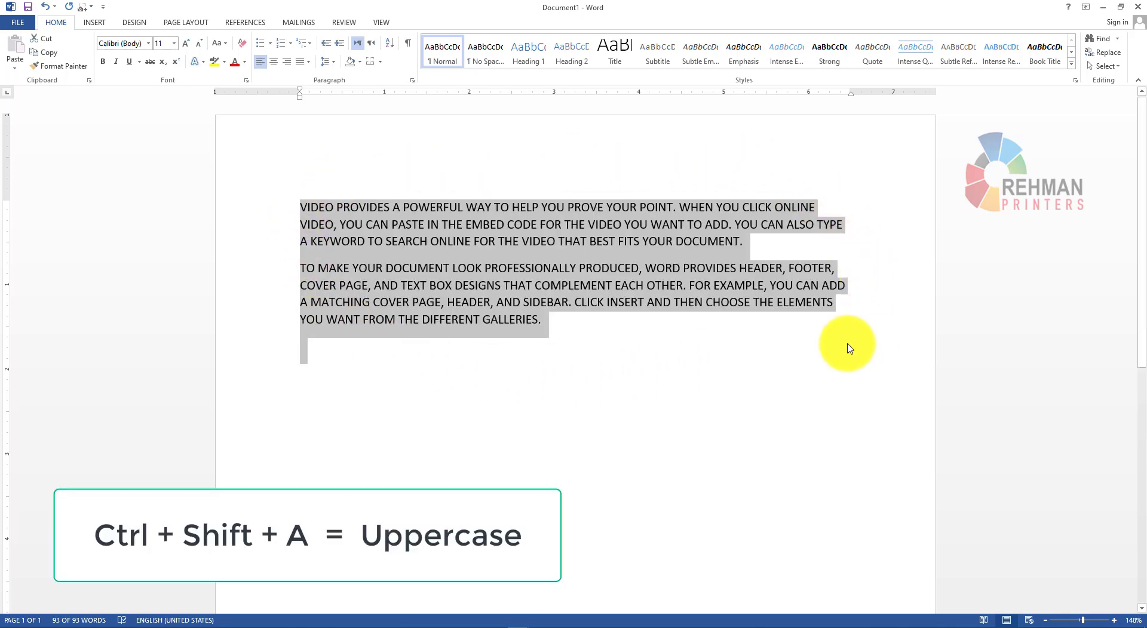
{"action": "key", "text": "ctrl+shift+a"}
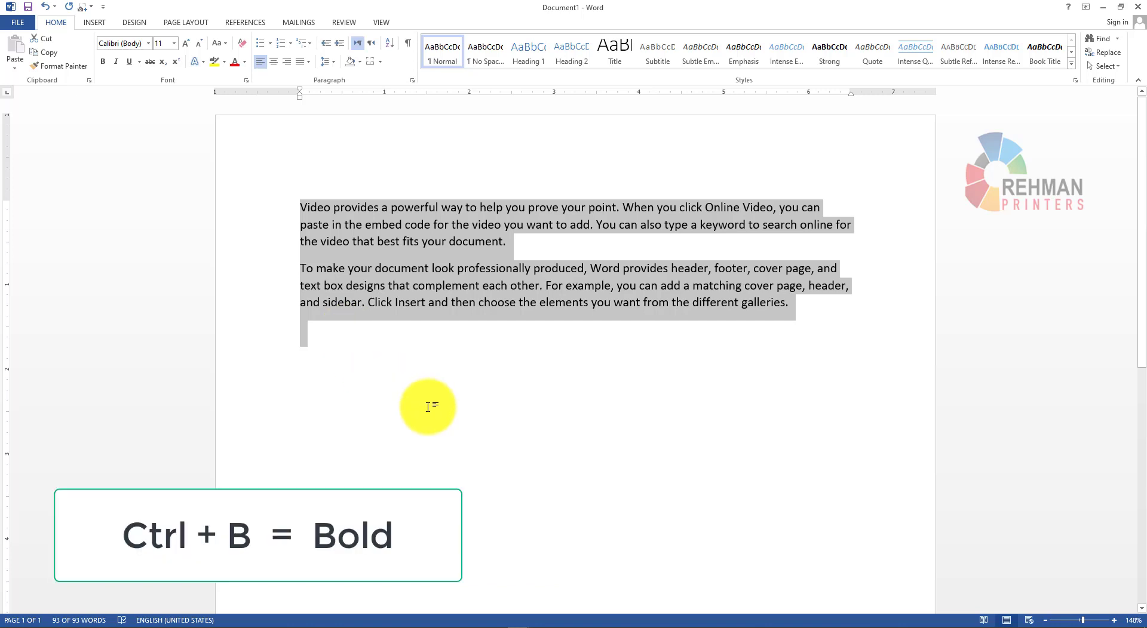
{"action": "key", "text": "ctrl+b"}
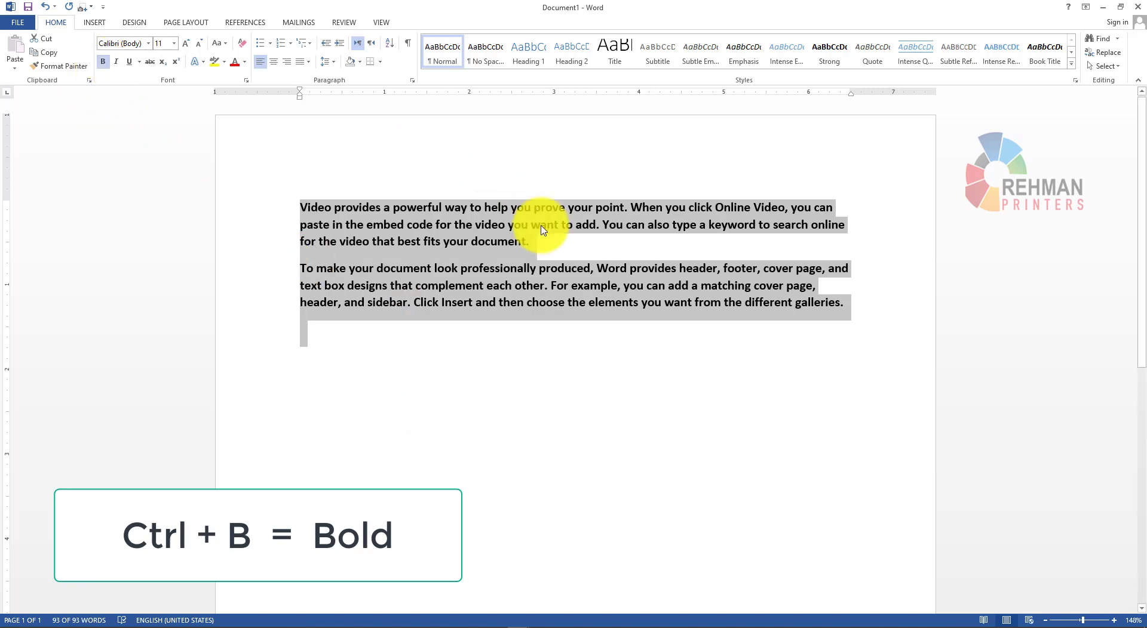
{"action": "key", "text": "ctrl+b"}
{"action": "left_click", "coordinate": [528, 334]}
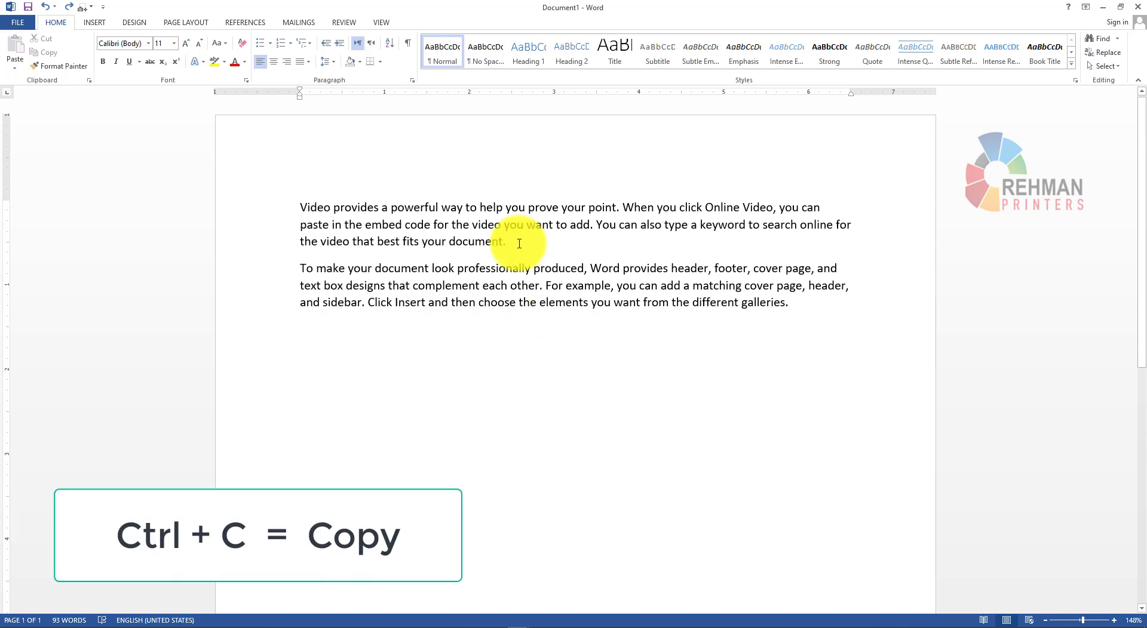
Step: Paste 'that best fits your document.' on the empty last line, then delete it word by word
{"action": "left_click_drag", "start_coordinate": [519, 244], "coordinate": [352, 241]}
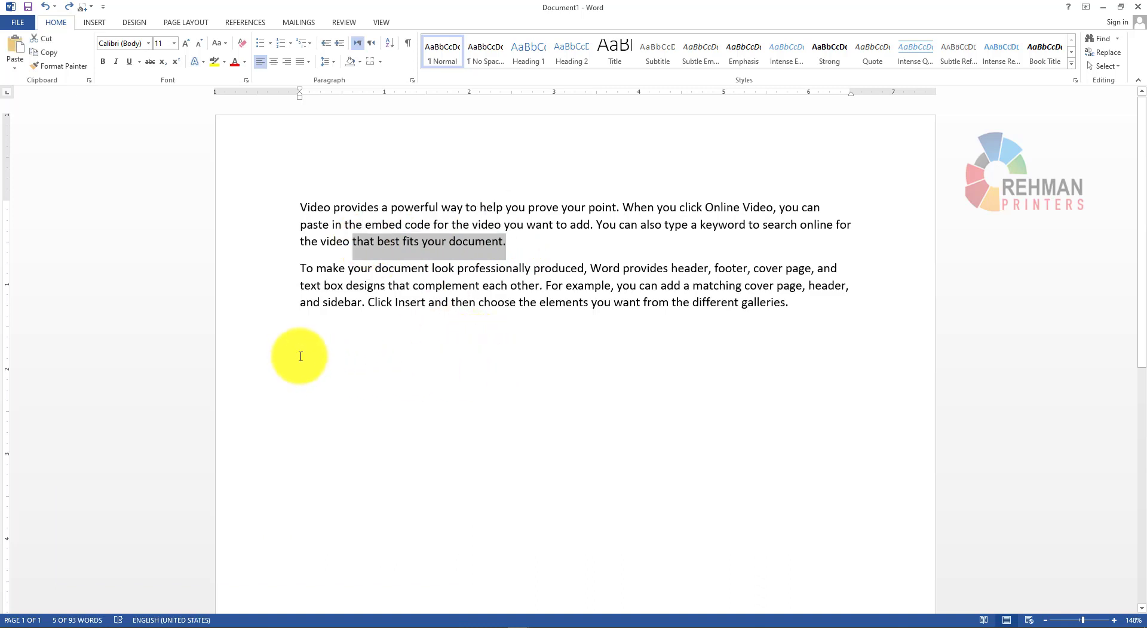
{"action": "left_click", "coordinate": [351, 381]}
{"action": "type", "text": "that best fits your document."}
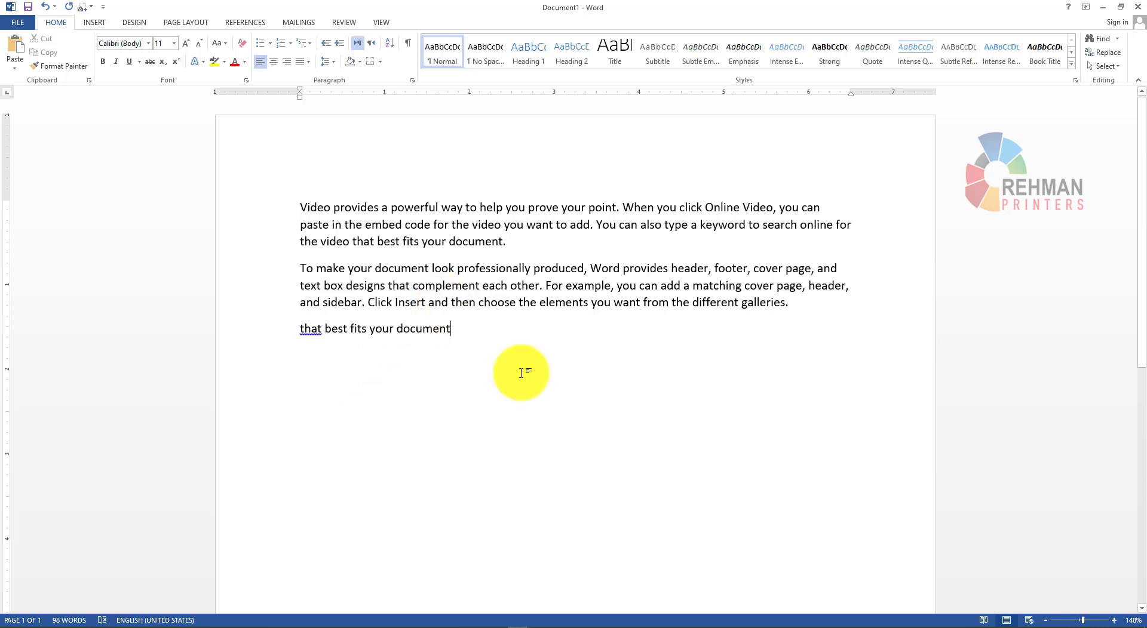
{"action": "key", "text": "ctrl+BackSpace"}
{"action": "key", "text": "ctrl+BackSpace"}
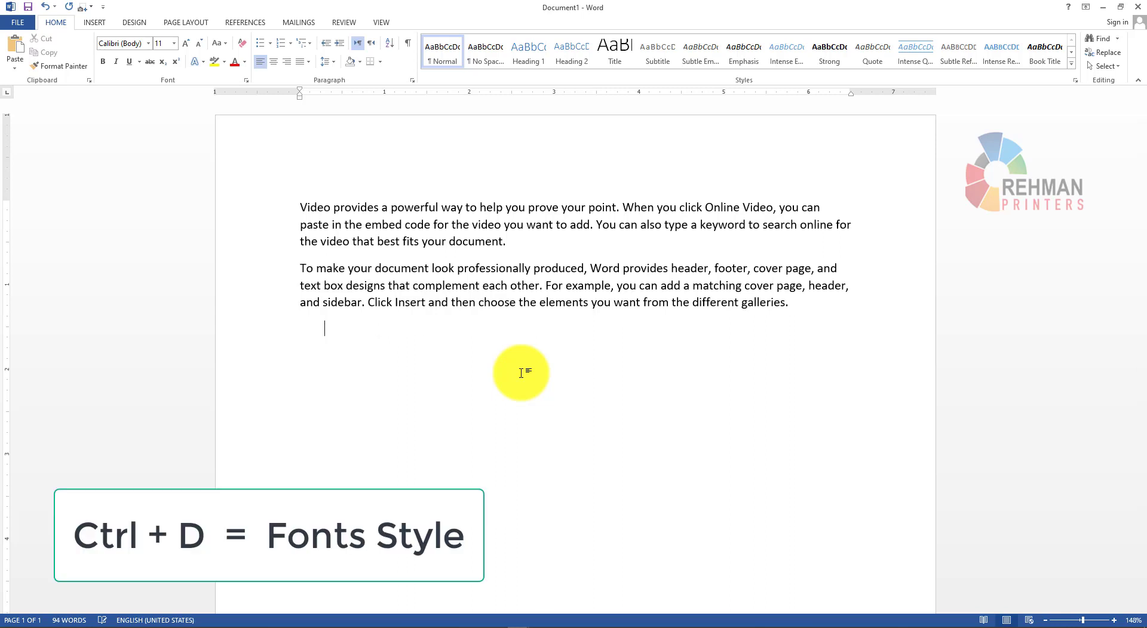
Step: Apply the 1 MUHAMMADI QURANIC font to all the document text
{"action": "key", "text": "BackSpace"}
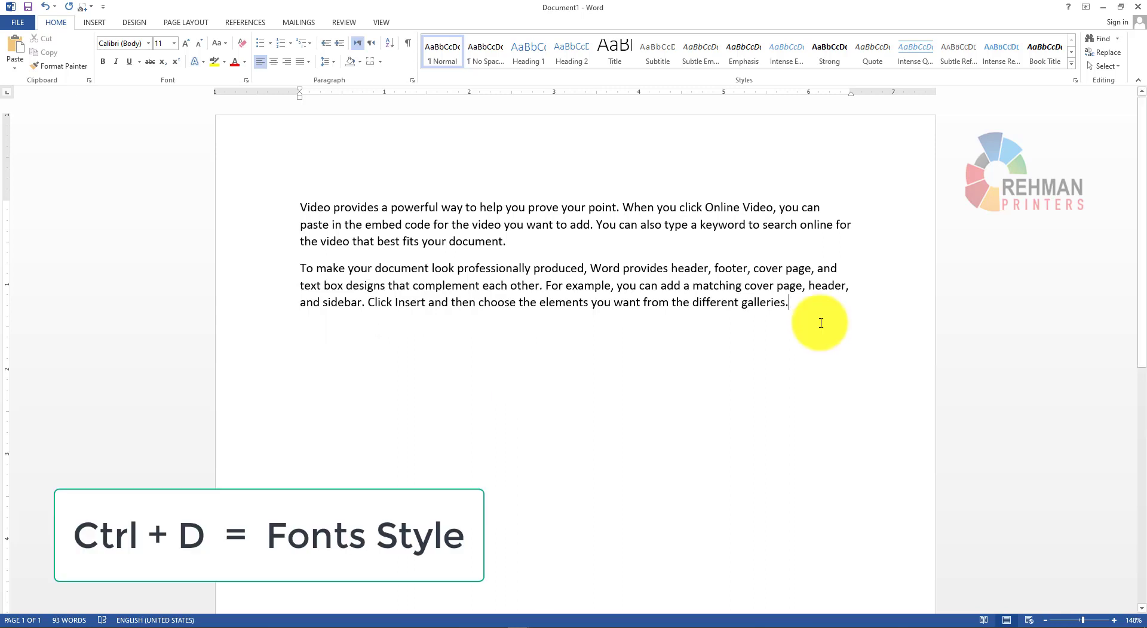
{"action": "key", "text": "ctrl+a"}
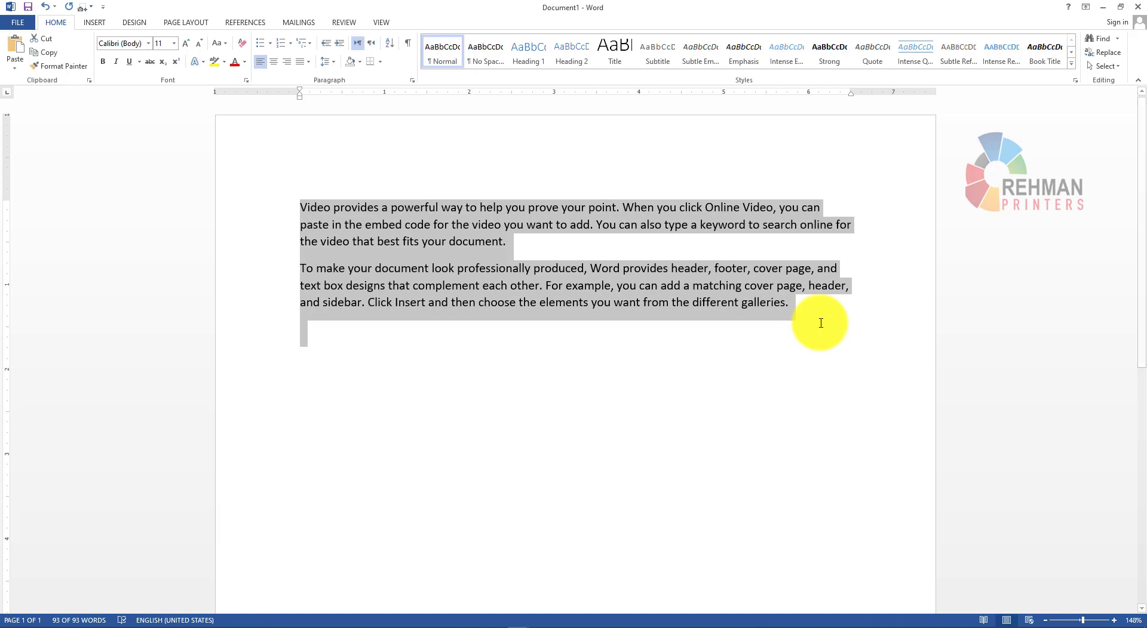
{"action": "key", "text": "ctrl+d"}
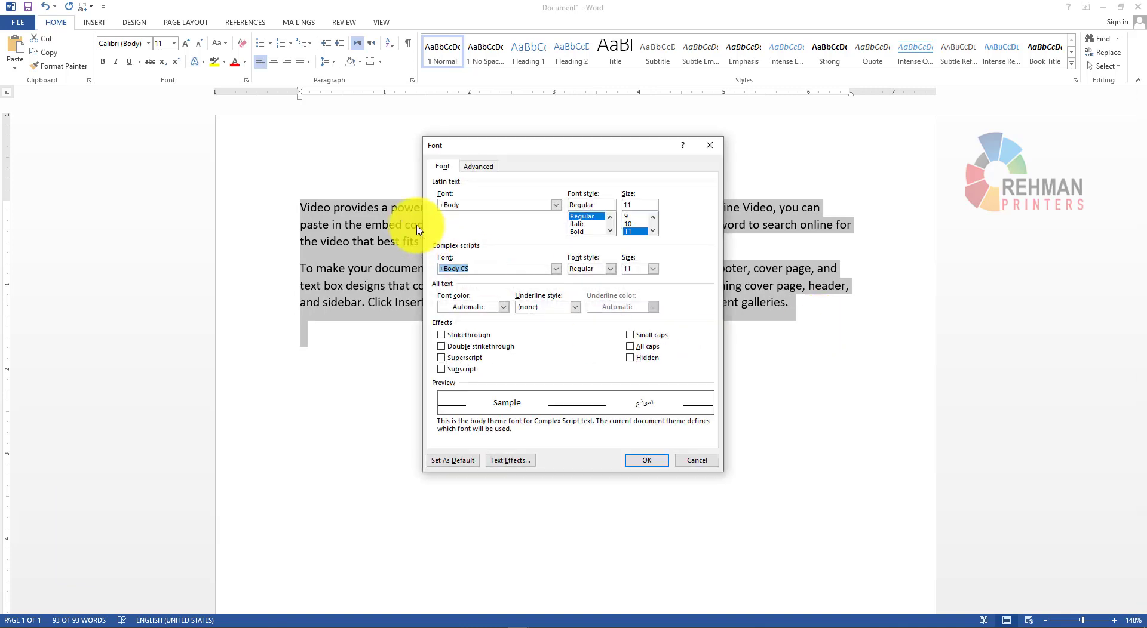
{"action": "left_click_drag", "start_coordinate": [415, 126], "coordinate": [736, 488]}
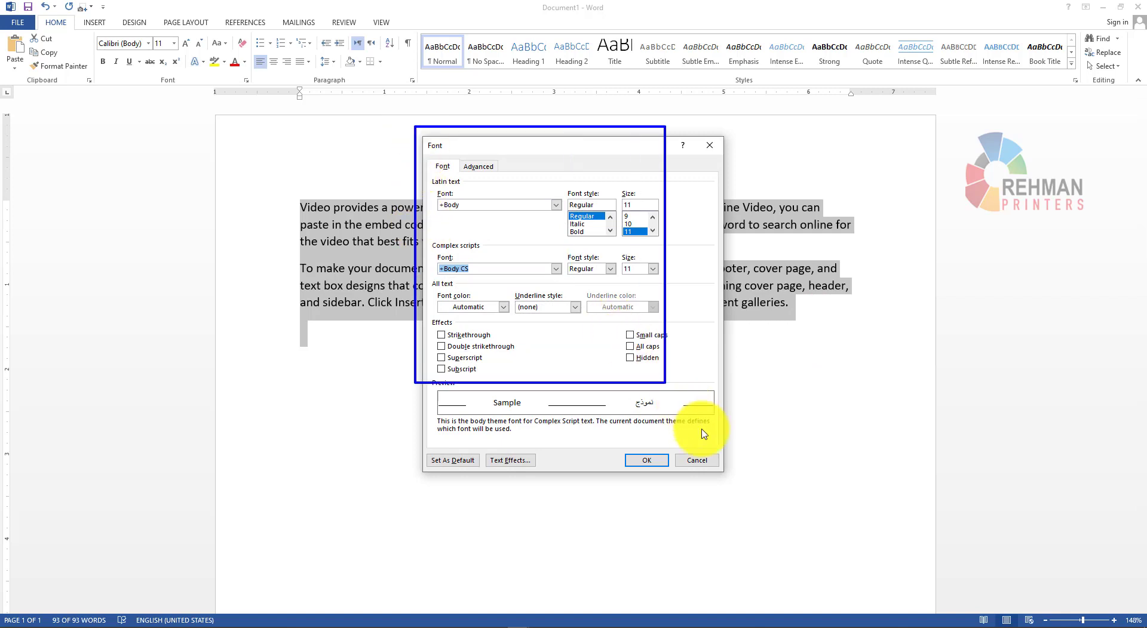
{"action": "key", "text": "Escape"}
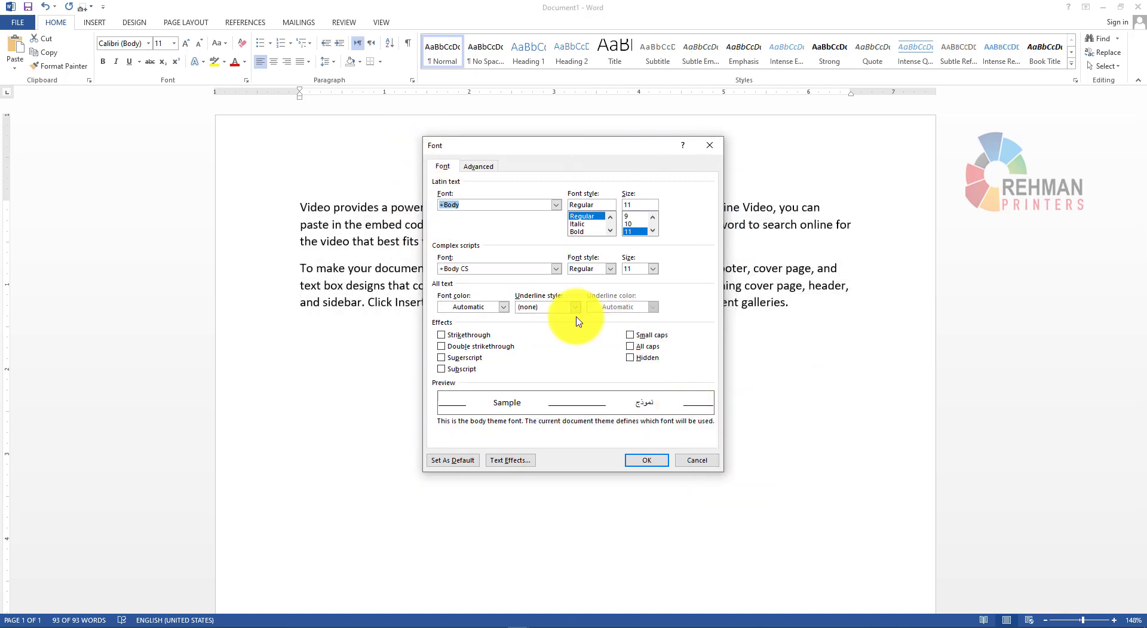
{"action": "key", "text": "alt+Down"}
{"action": "key", "text": "Down"}
{"action": "key", "text": "Down"}
{"action": "key", "text": "Down"}
{"action": "key", "text": "Down"}
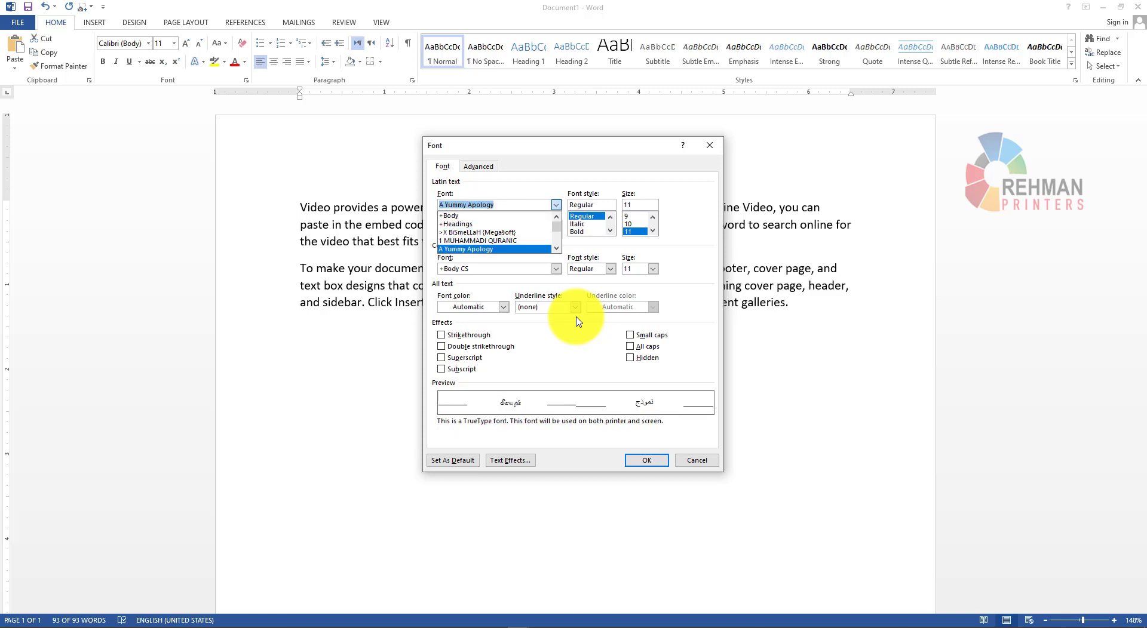
{"action": "key", "text": "Up"}
{"action": "key", "text": "Return"}
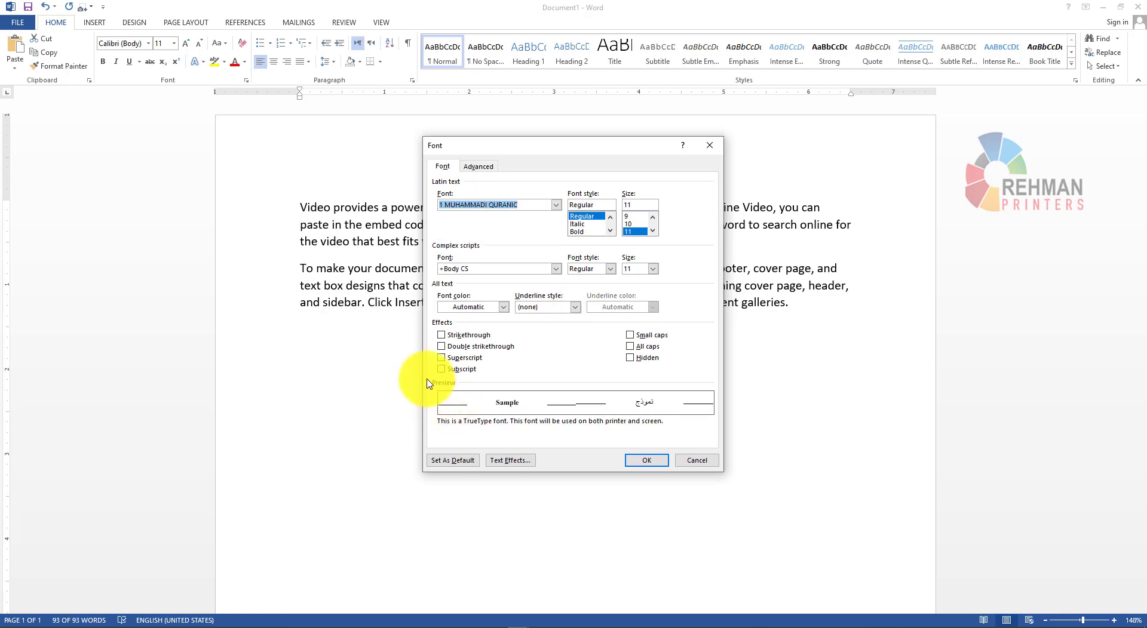
{"action": "left_click_drag", "start_coordinate": [427, 379], "coordinate": [552, 419]}
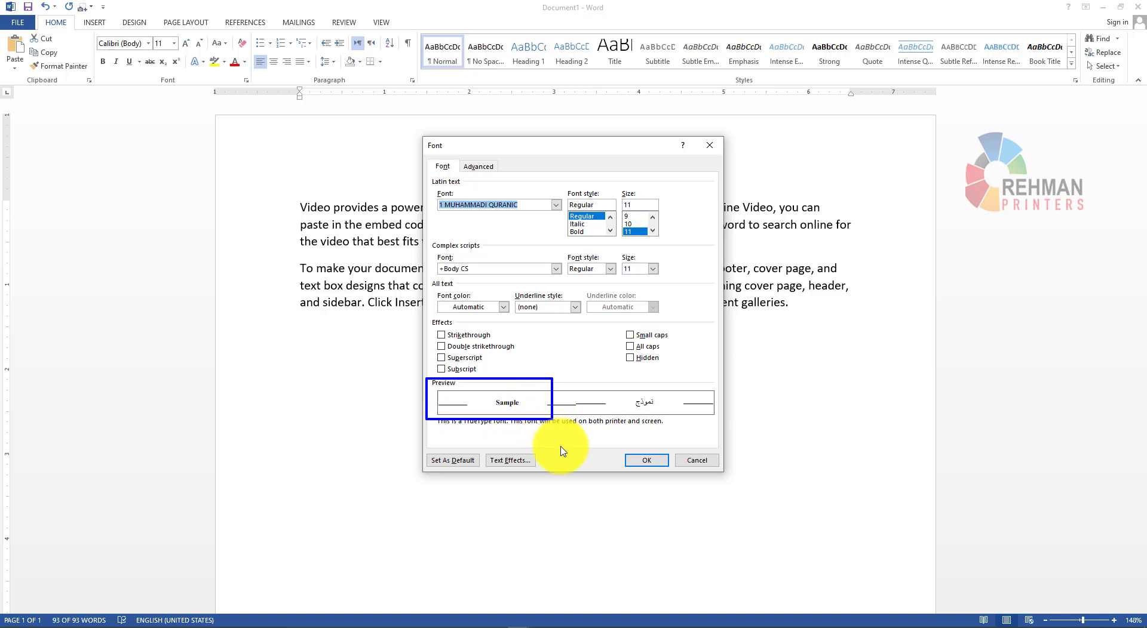
{"action": "key", "text": "Return"}
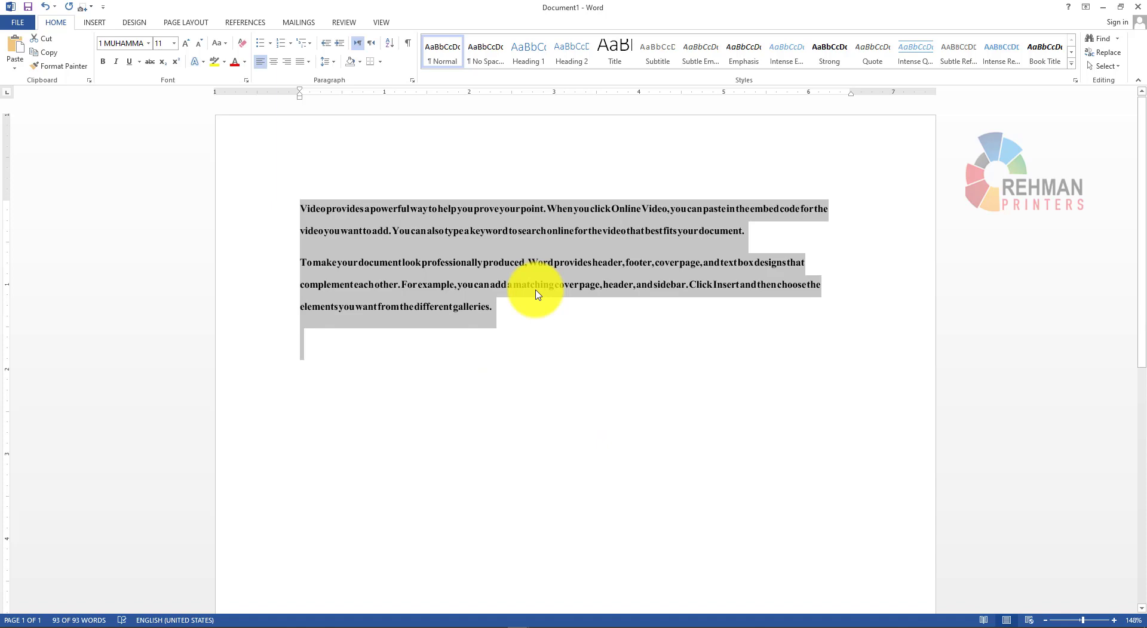
Step: Change the font of all the text to AA Sameer mosan
{"action": "key", "text": "ctrl+d"}
{"action": "key", "text": "alt+f"}
{"action": "key", "text": "Down"}
{"action": "key", "text": "Down"}
{"action": "key", "text": "Down"}
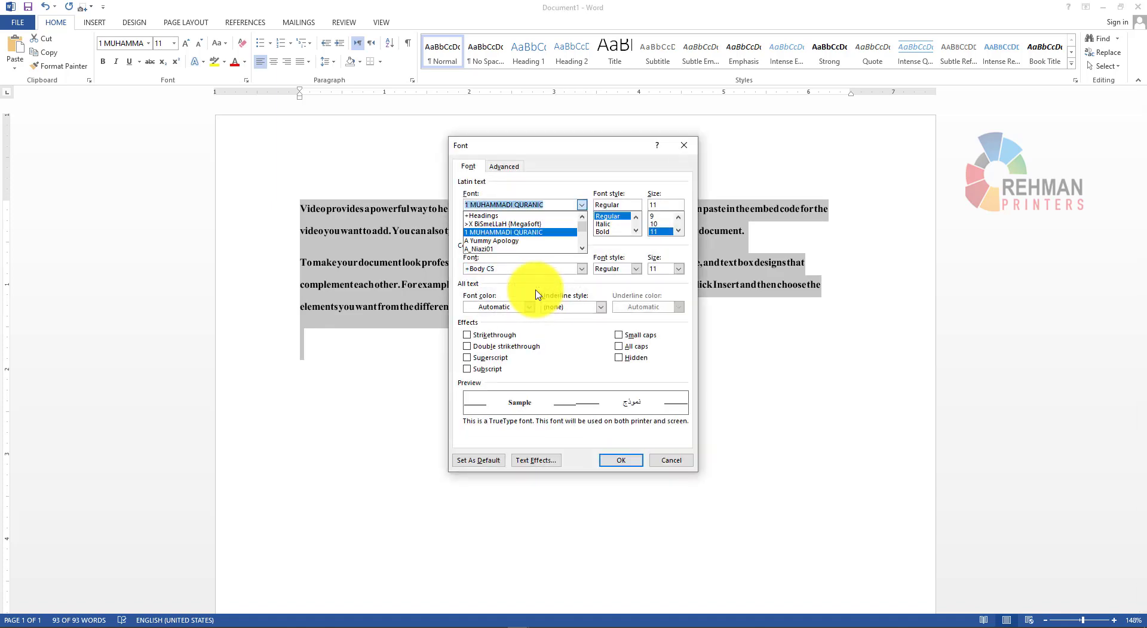
{"action": "key", "text": "Down"}
{"action": "key", "text": "Down"}
{"action": "key", "text": "Down"}
{"action": "key", "text": "Down"}
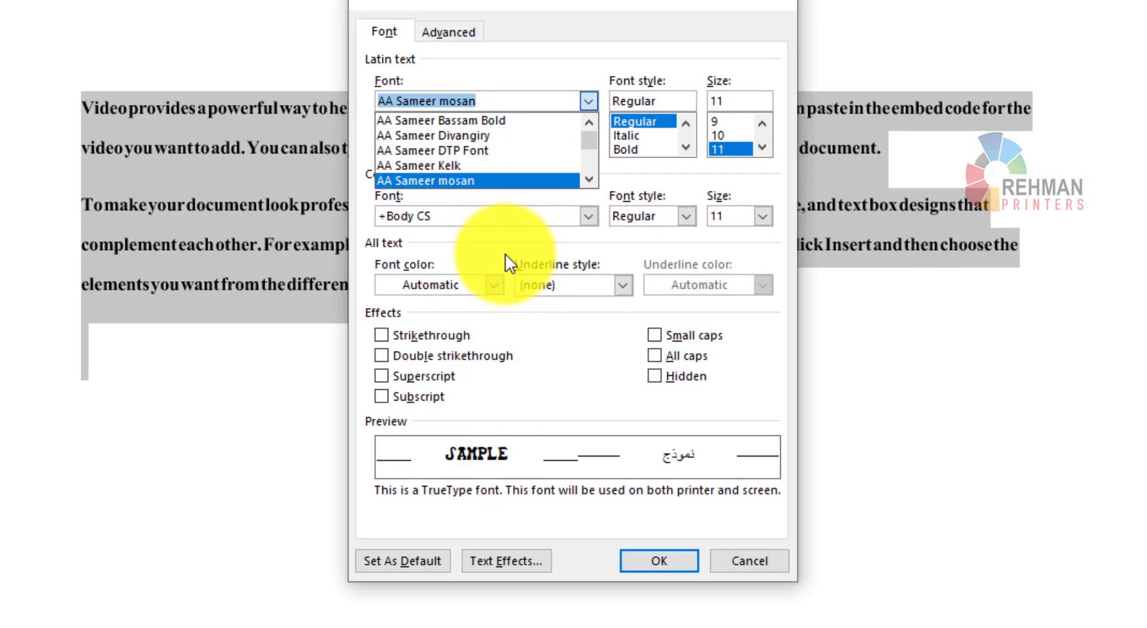
{"action": "key", "text": "Down"}
{"action": "key", "text": "Up"}
{"action": "key", "text": "Return"}
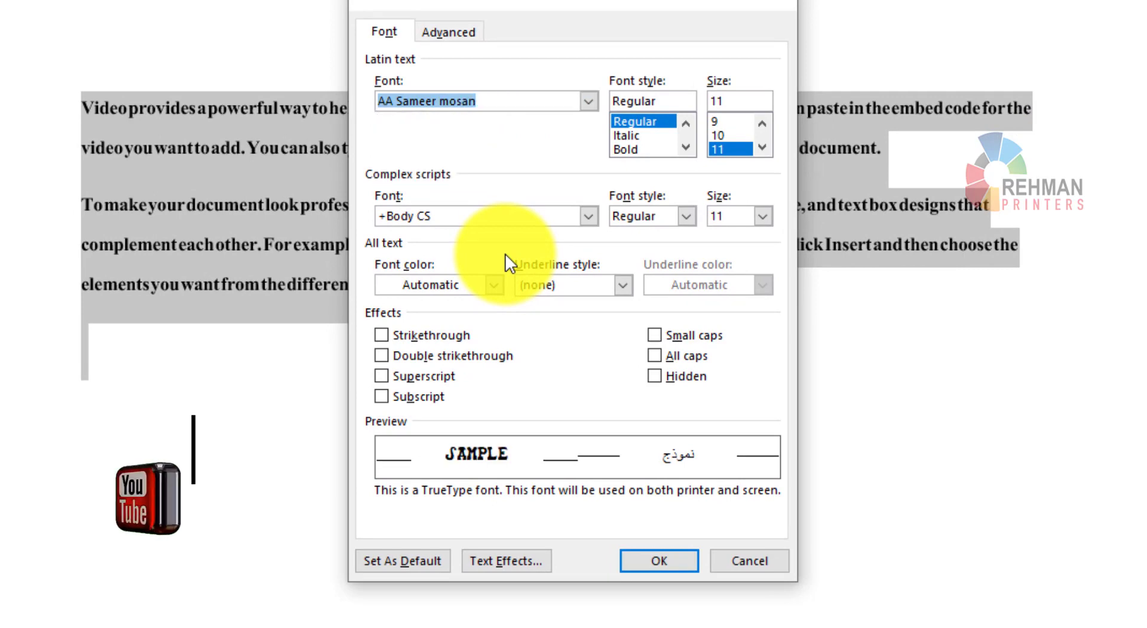
{"action": "key", "text": "Return"}
{"action": "key", "text": "Return"}
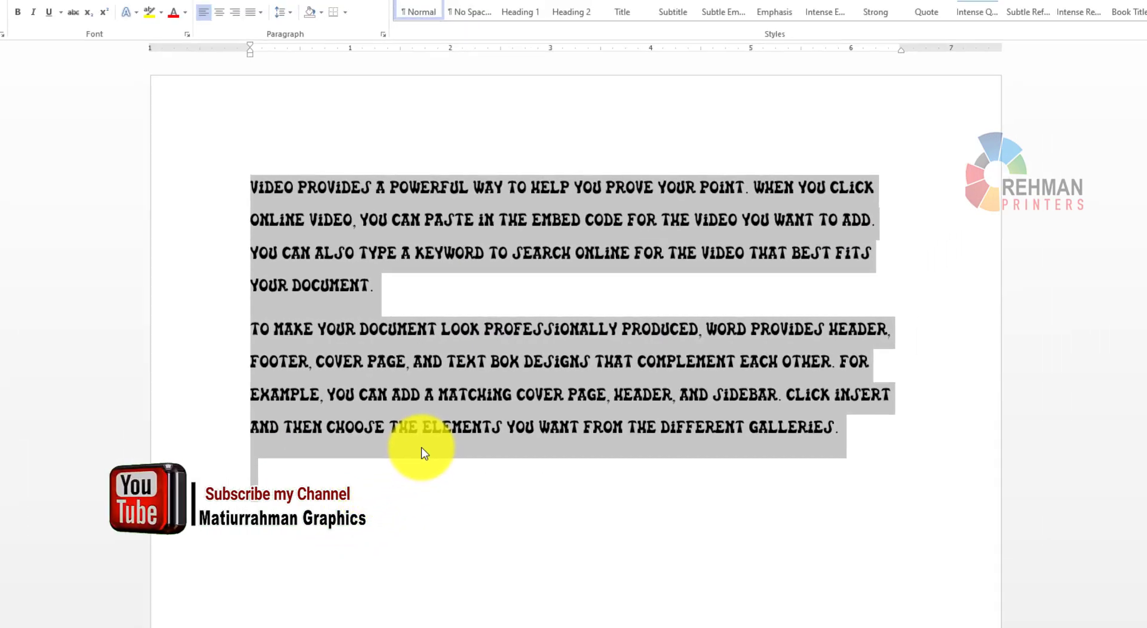
Step: Revert the text to Calibri, then add a centred 'Video provides' line and delete it
{"action": "key", "text": "ctrl+z"}
{"action": "left_click", "coordinate": [800, 329]}
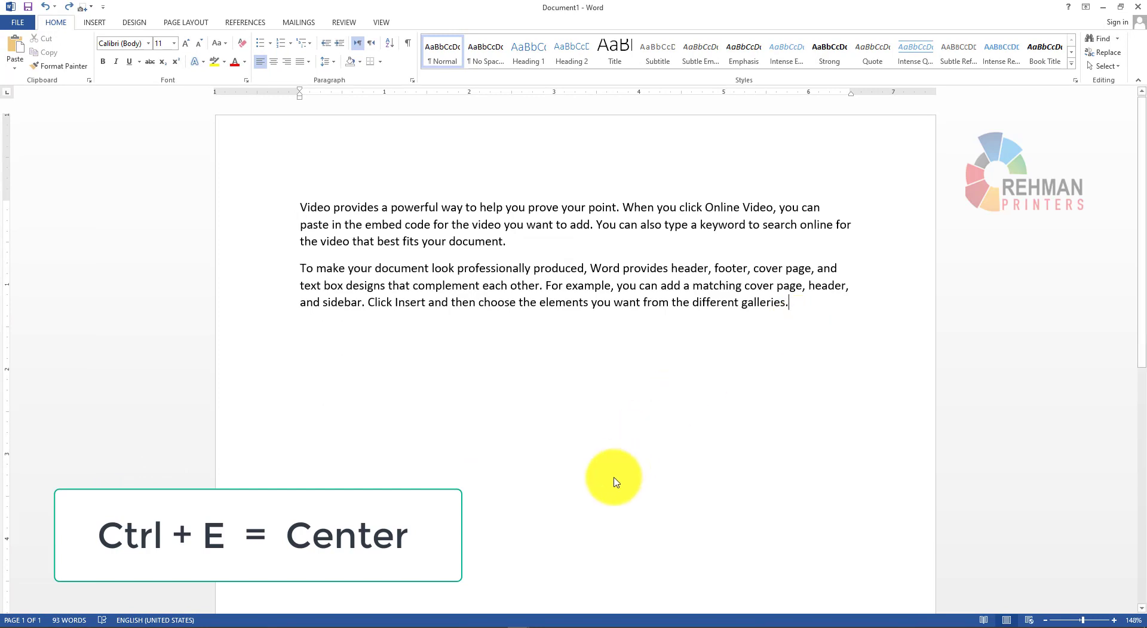
{"action": "key", "text": "Return"}
{"action": "type", "text": "Video provide"}
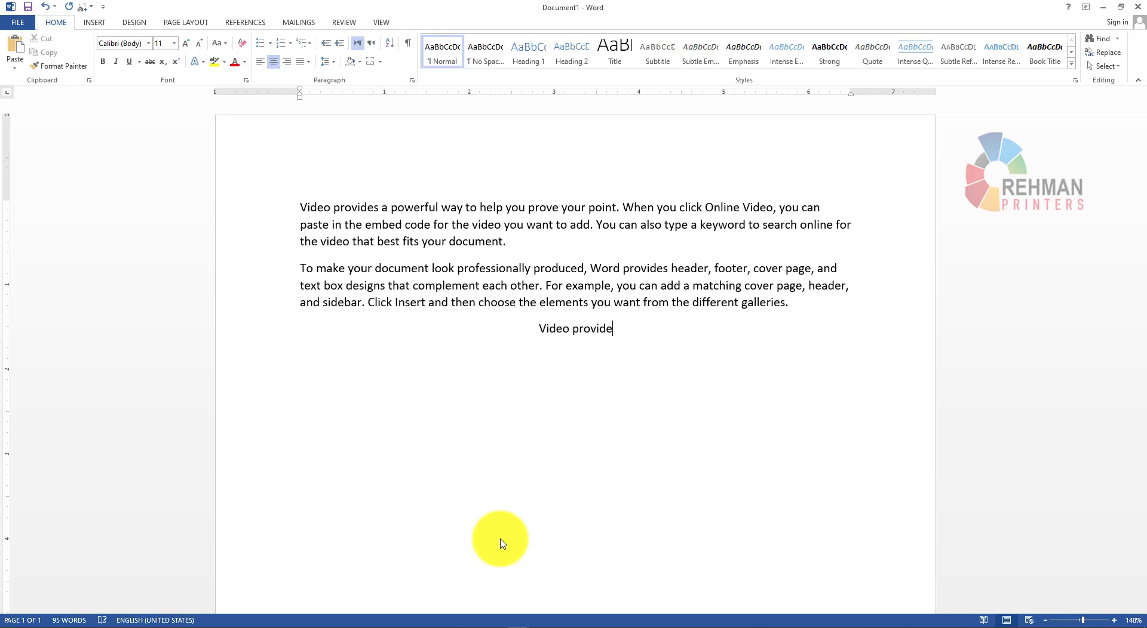
{"action": "type", "text": "s"}
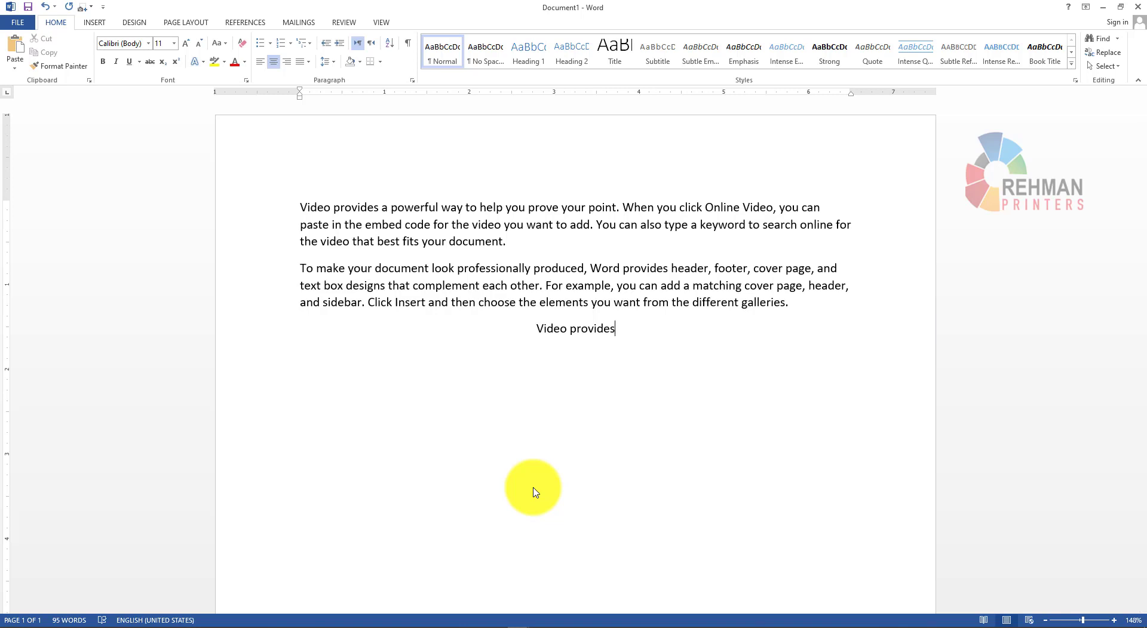
{"action": "key", "text": "ctrl+BackSpace"}
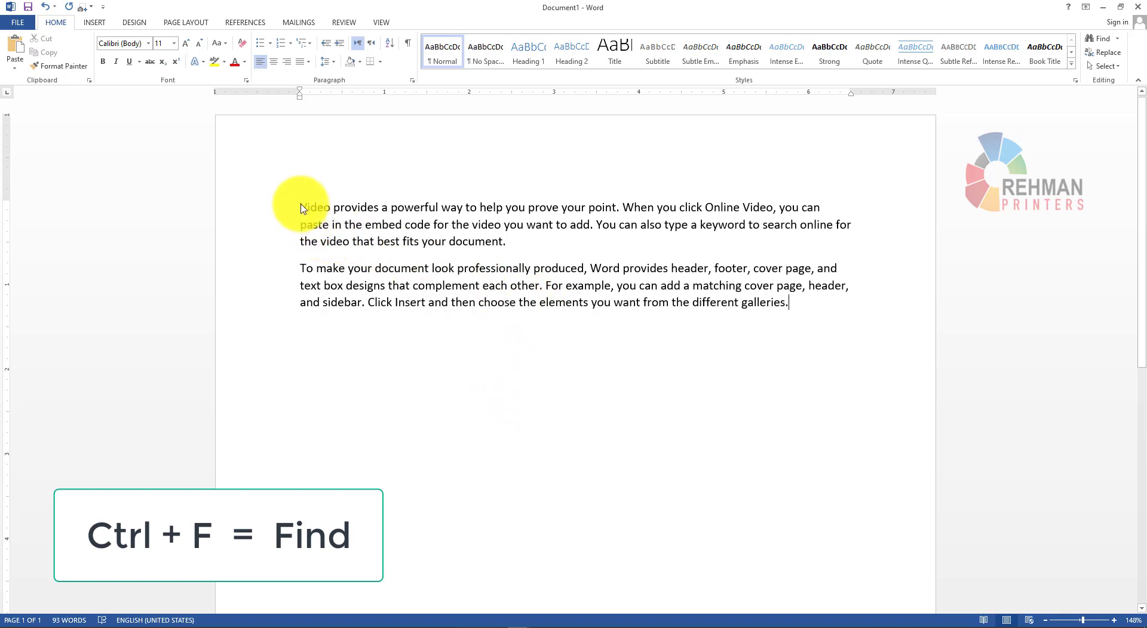
Step: Search the document for 'Video', finding 4 matches, then close the Navigation pane
{"action": "left_click_drag", "start_coordinate": [302, 207], "coordinate": [330, 208]}
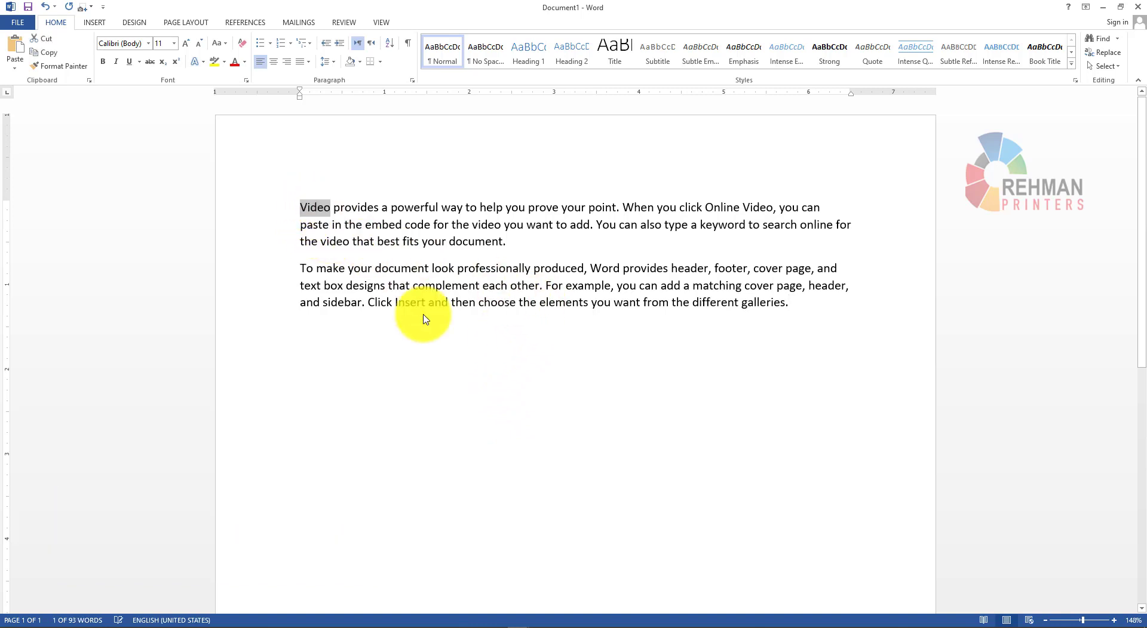
{"action": "key", "text": "ctrl+f"}
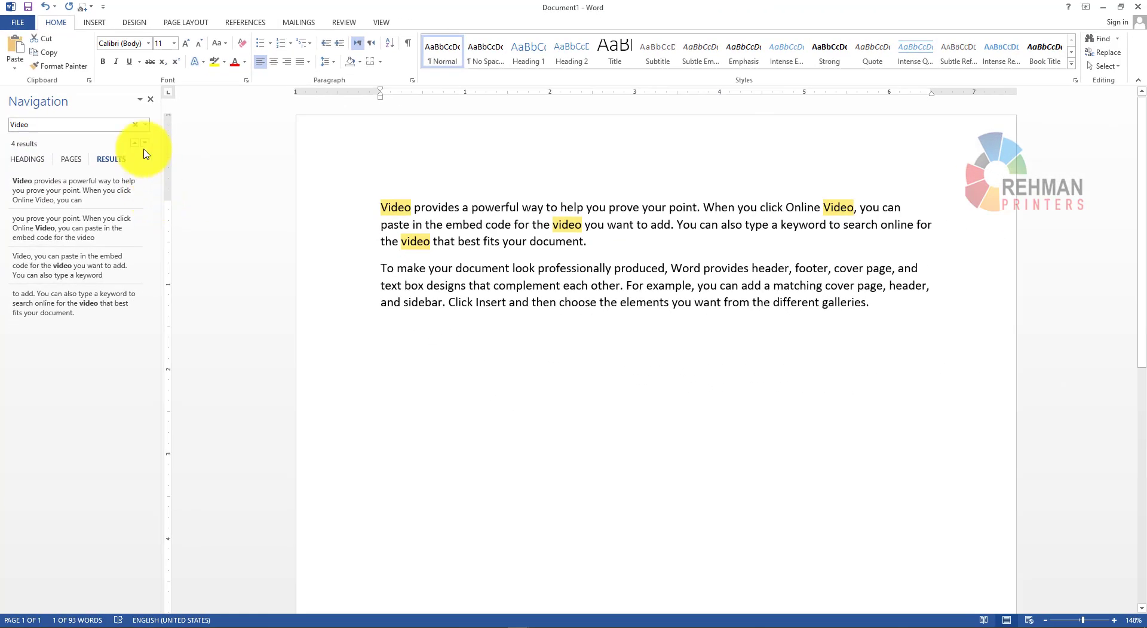
{"action": "left_click", "coordinate": [155, 103]}
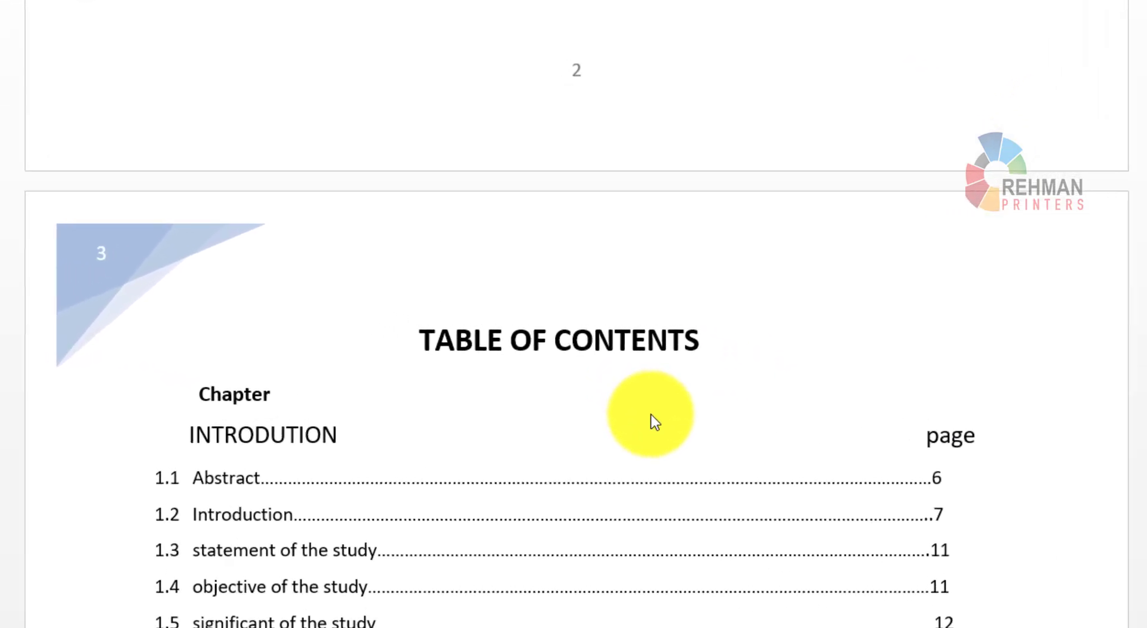
Step: Jump to page 85 of Book.docx and scroll down a little
{"action": "key", "text": "ctrl+g"}
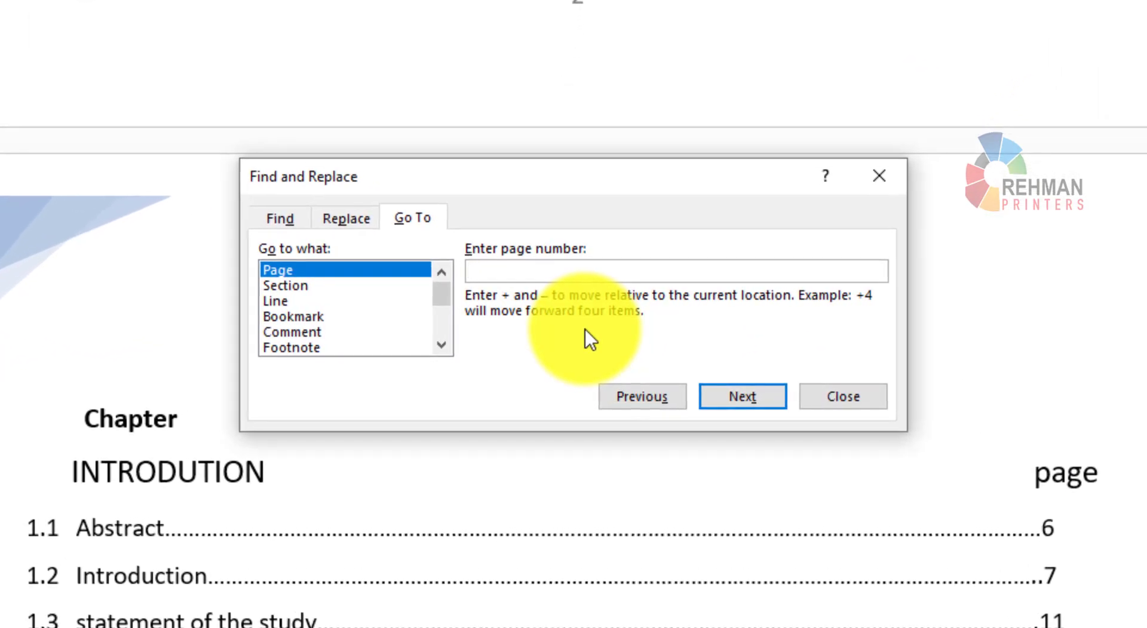
{"action": "type", "text": "85"}
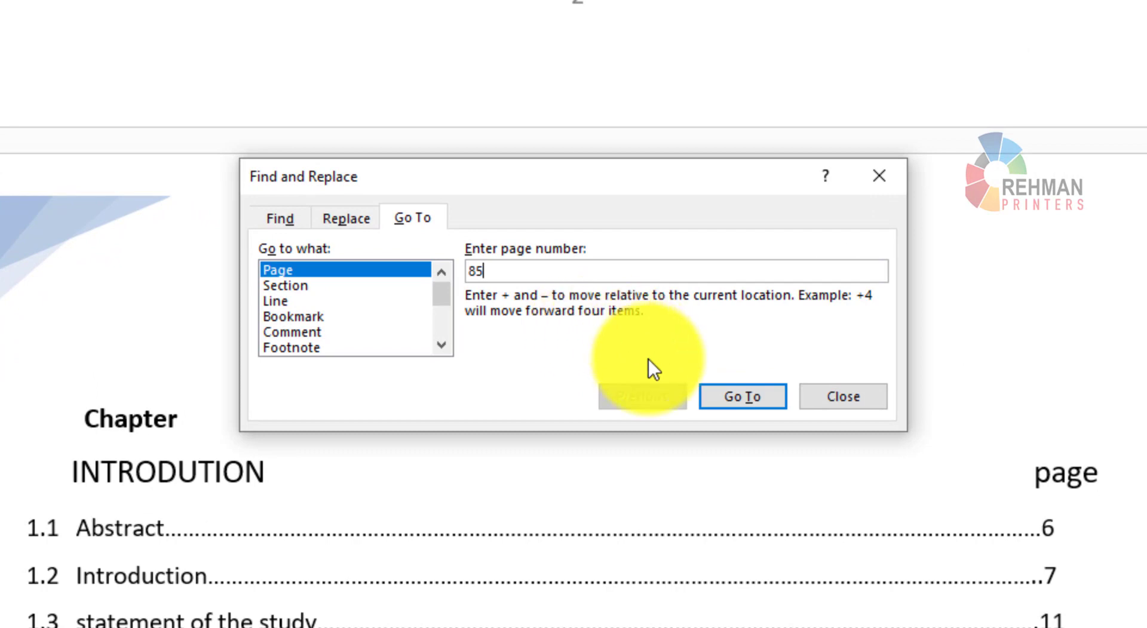
{"action": "left_click", "coordinate": [732, 394]}
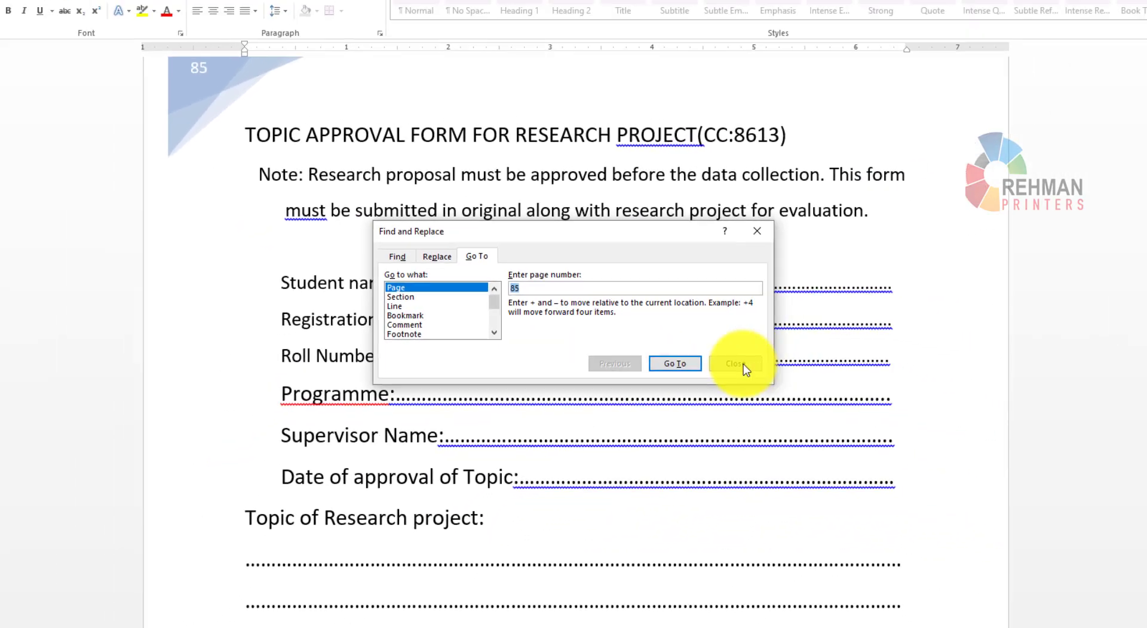
{"action": "left_click", "coordinate": [791, 380]}
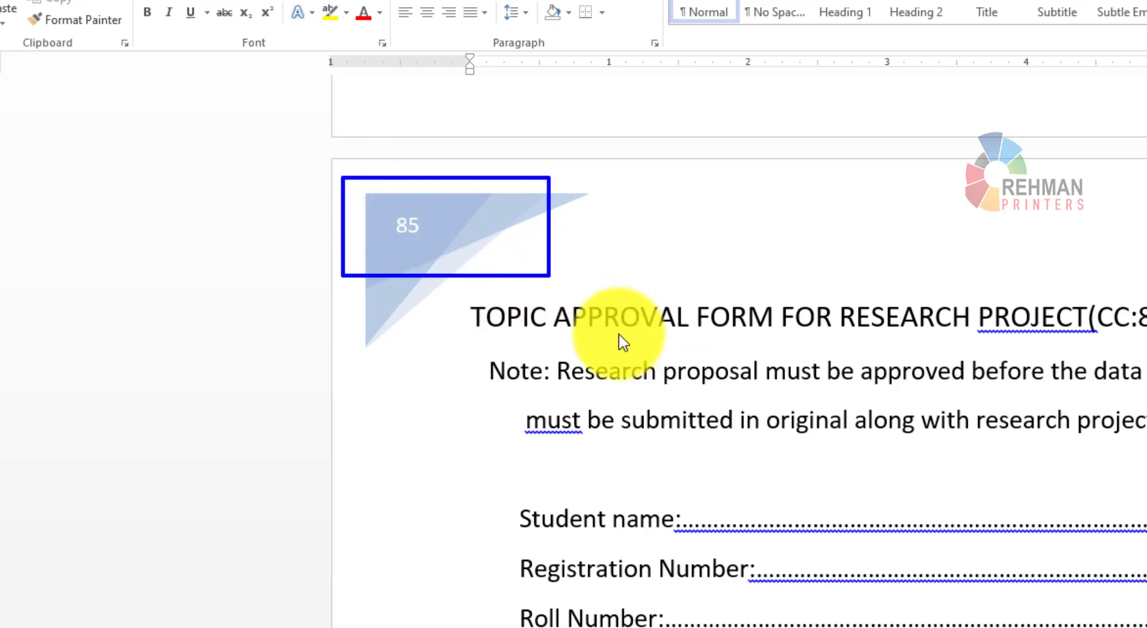
{"action": "scroll", "coordinate": [1081, 518], "scroll_direction": "down", "scroll_amount": 2}
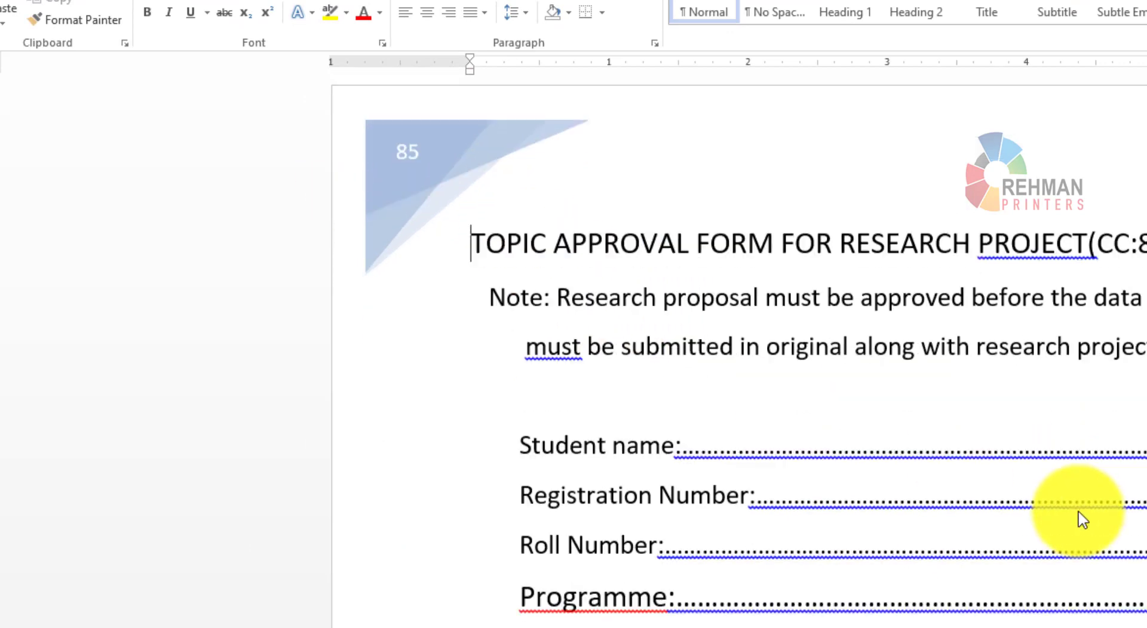
{"action": "scroll", "coordinate": [1081, 519], "scroll_direction": "down", "scroll_amount": 1}
{"action": "scroll", "coordinate": [1081, 519], "scroll_direction": "down", "scroll_amount": 1}
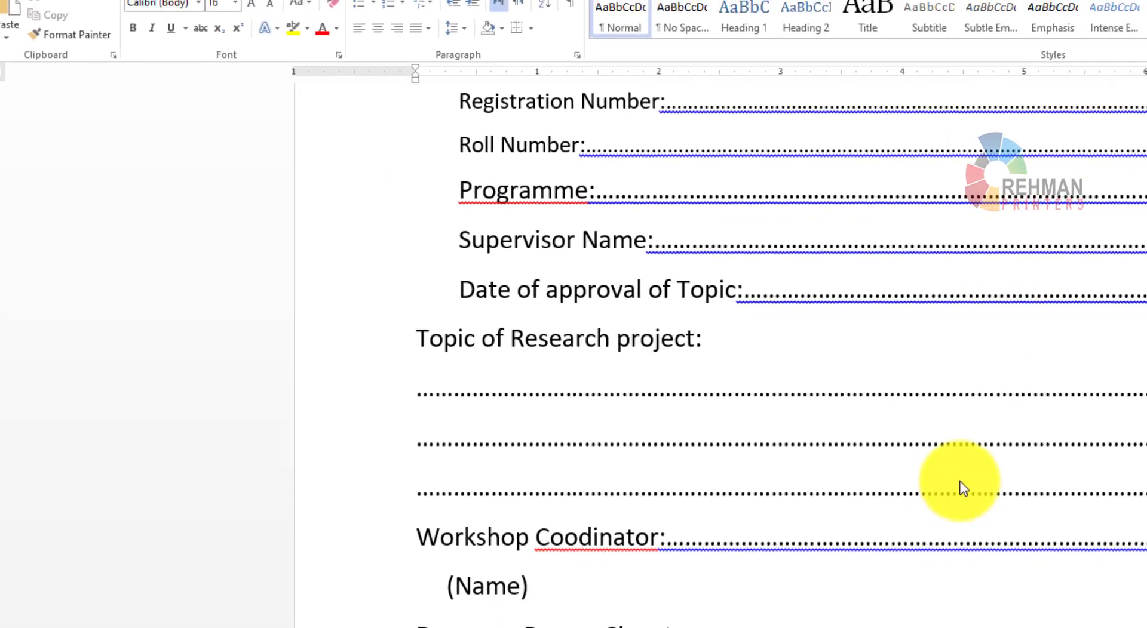
Step: Jump to page 174 of Book.docx and scroll back up
{"action": "key", "text": "ctrl+g"}
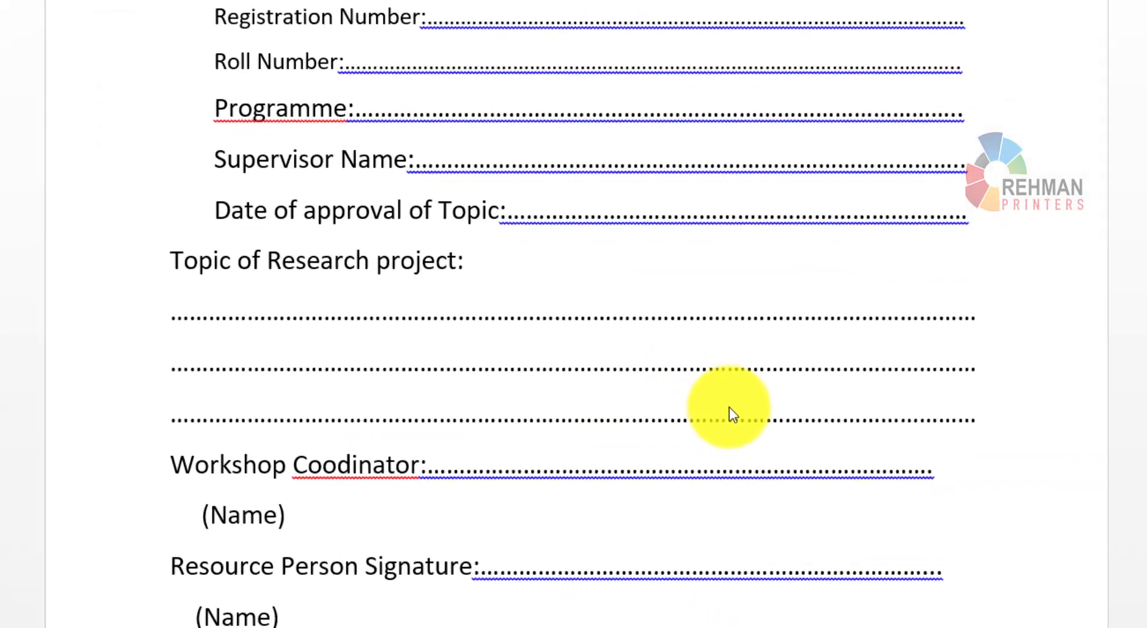
{"action": "type", "text": "17"}
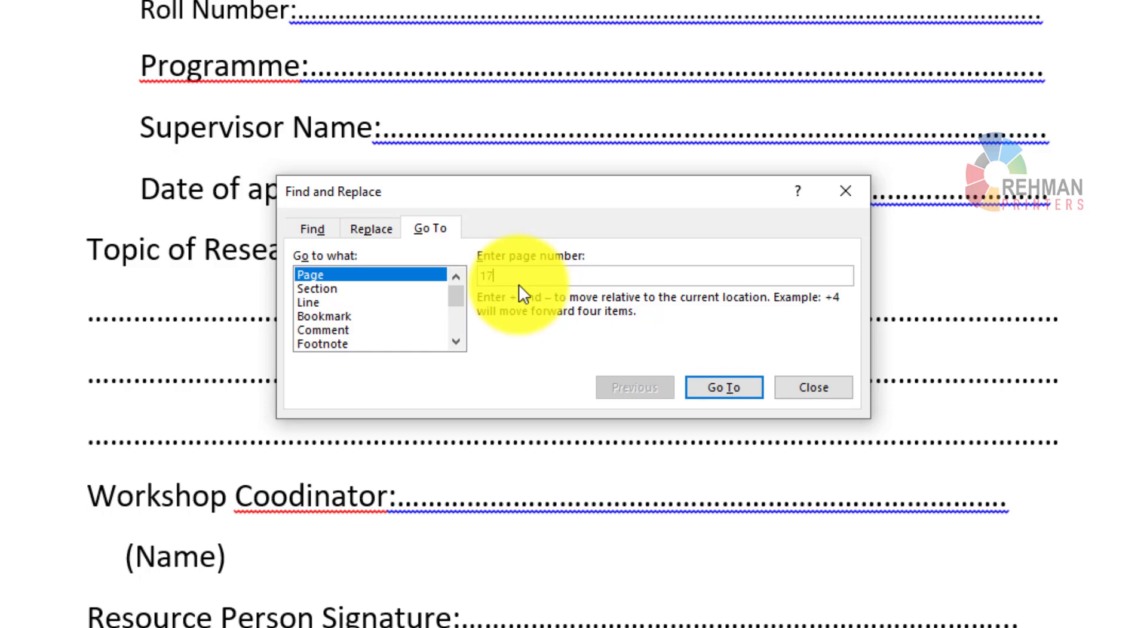
{"action": "type", "text": "4"}
{"action": "left_click", "coordinate": [726, 386]}
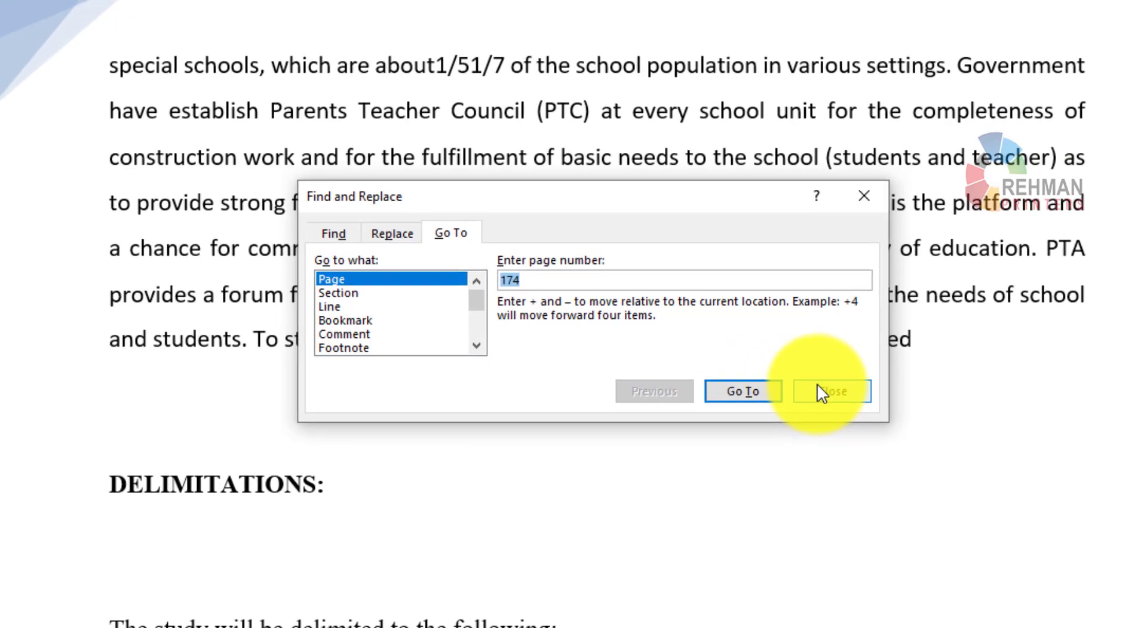
{"action": "left_click", "coordinate": [822, 391]}
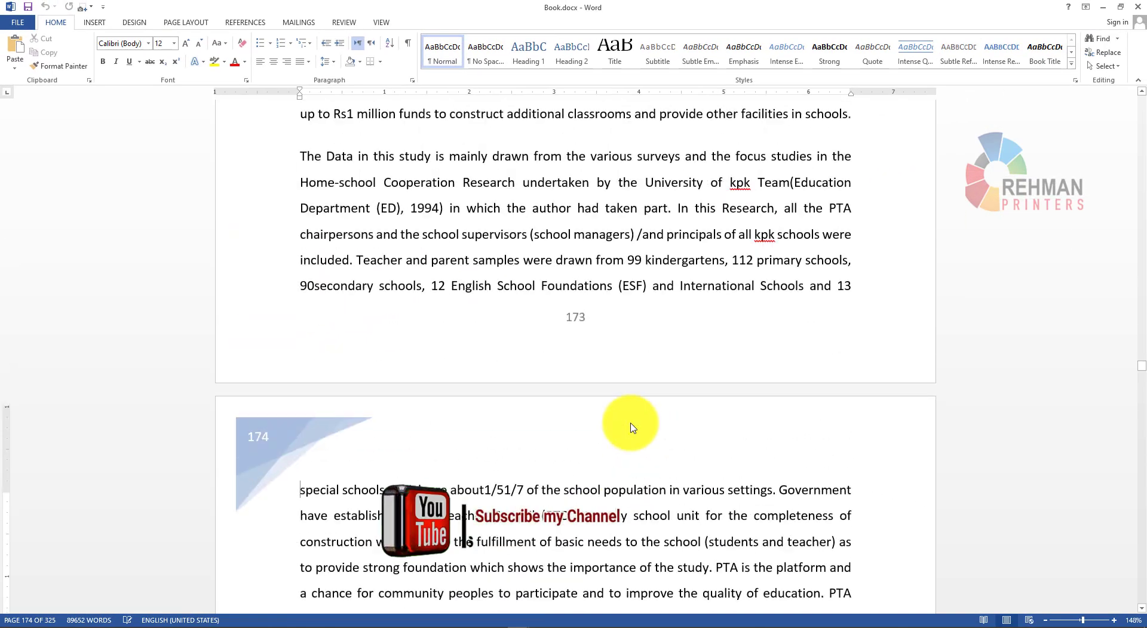
{"action": "scroll", "coordinate": [633, 428], "scroll_direction": "up", "scroll_amount": 5}
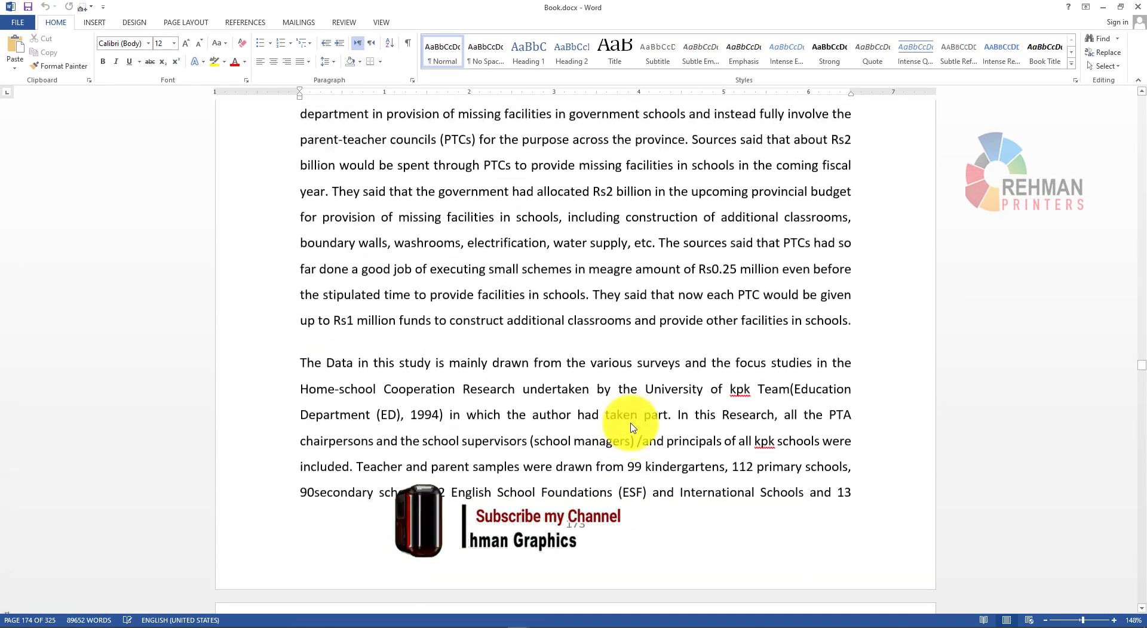
{"action": "scroll", "coordinate": [633, 428], "scroll_direction": "up", "scroll_amount": 5}
{"action": "scroll", "coordinate": [633, 428], "scroll_direction": "up", "scroll_amount": 5}
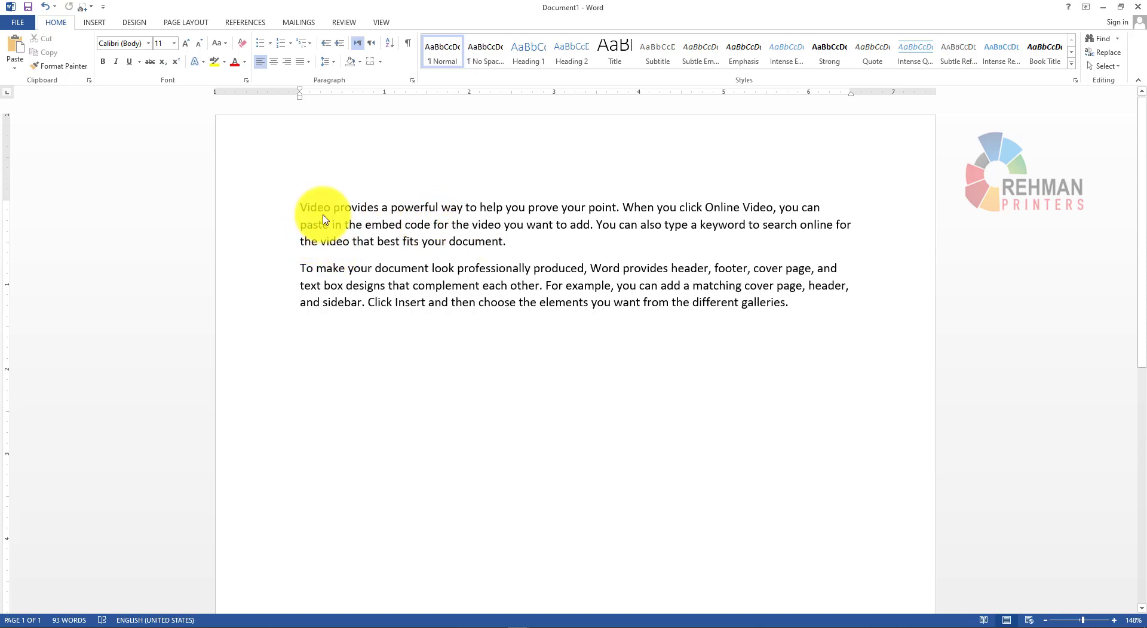
{"action": "double_click", "coordinate": [305, 207]}
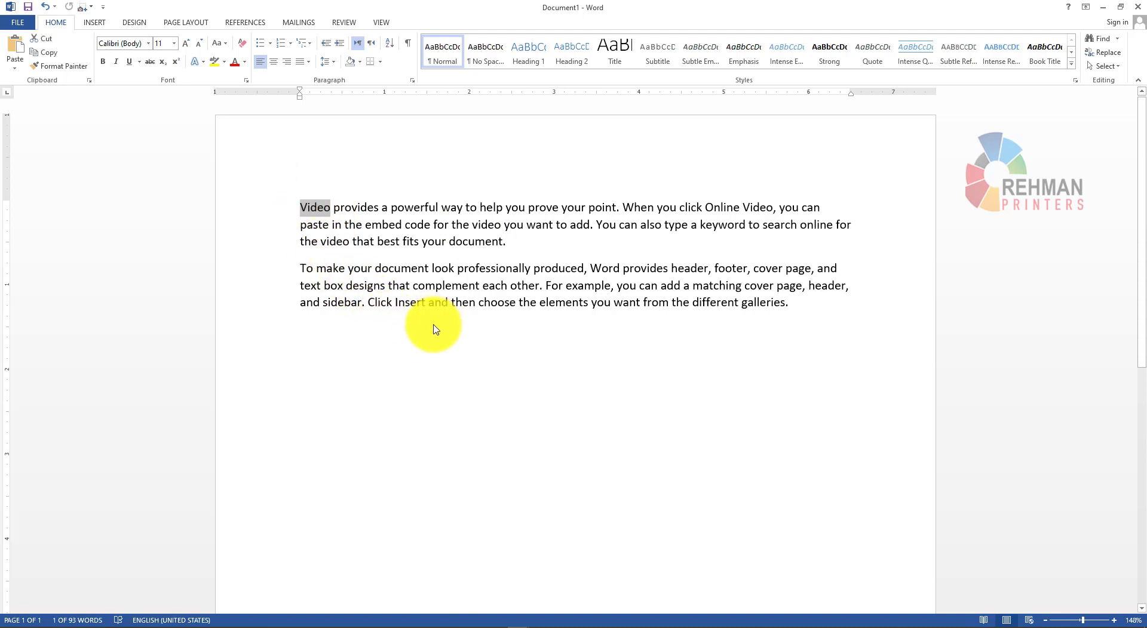
{"action": "key", "text": "ctrl+h"}
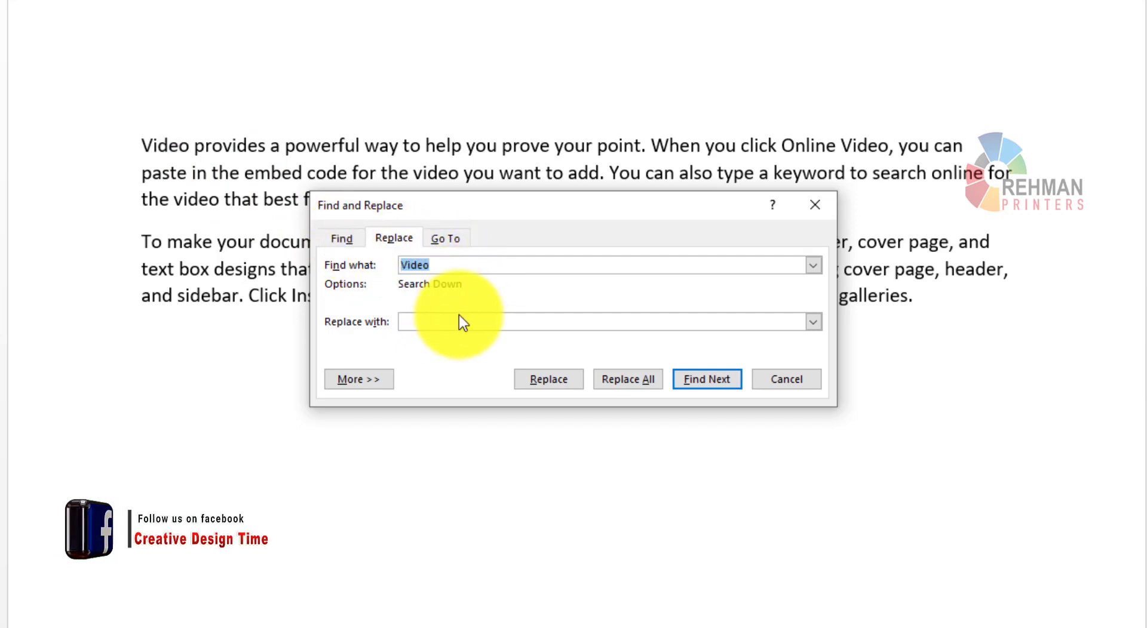
{"action": "left_click", "coordinate": [436, 323]}
{"action": "type", "text": "Class"}
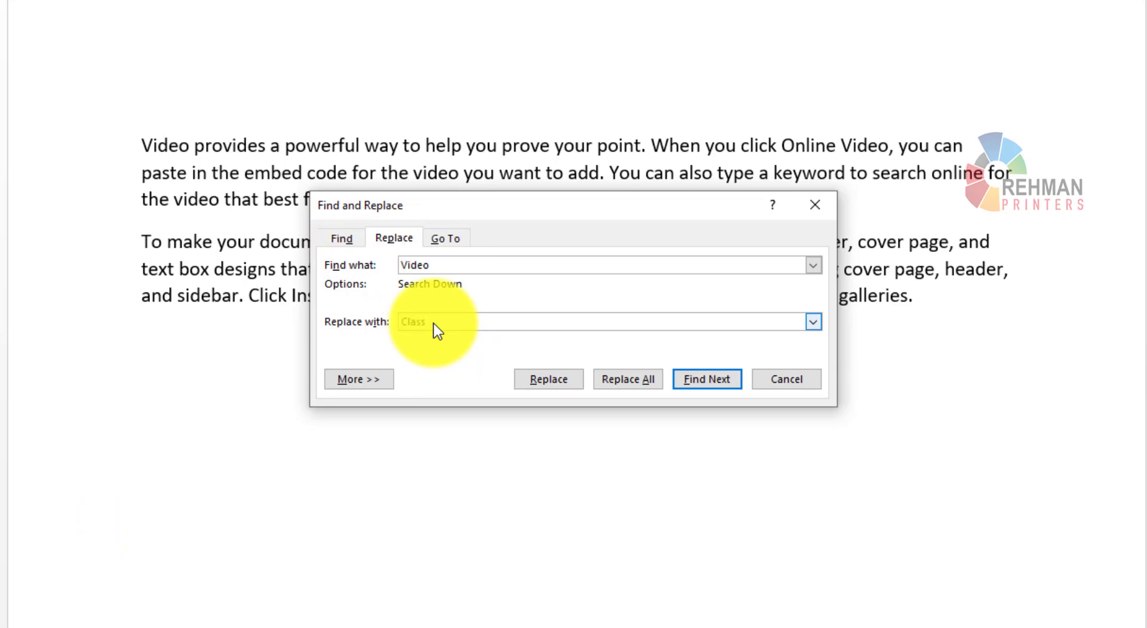
{"action": "left_click", "coordinate": [632, 386]}
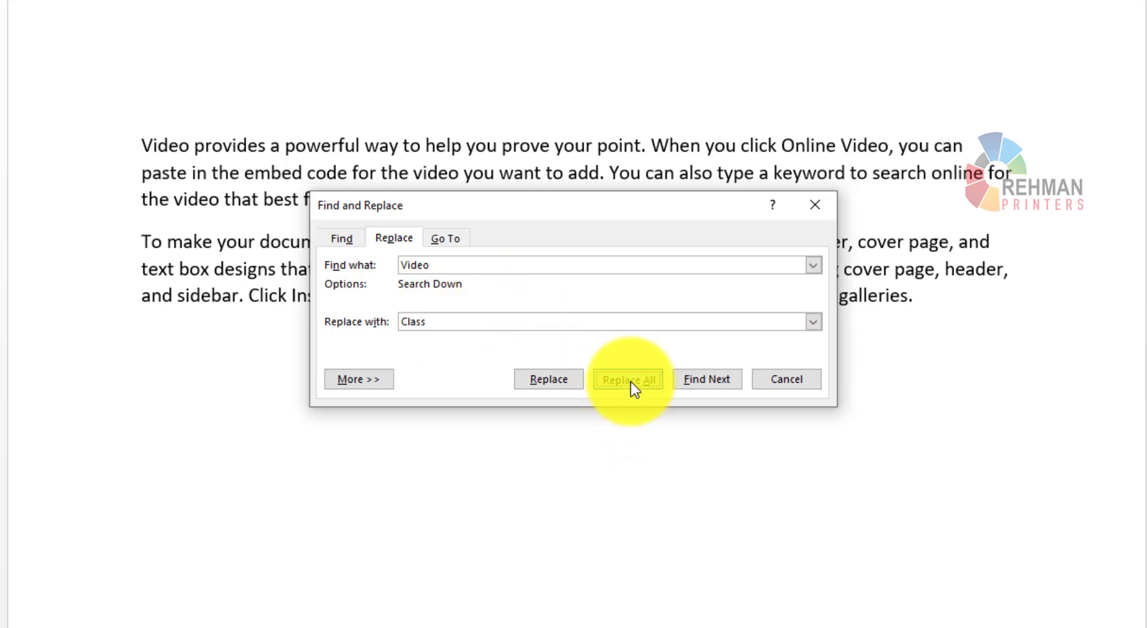
{"action": "left_click", "coordinate": [553, 385]}
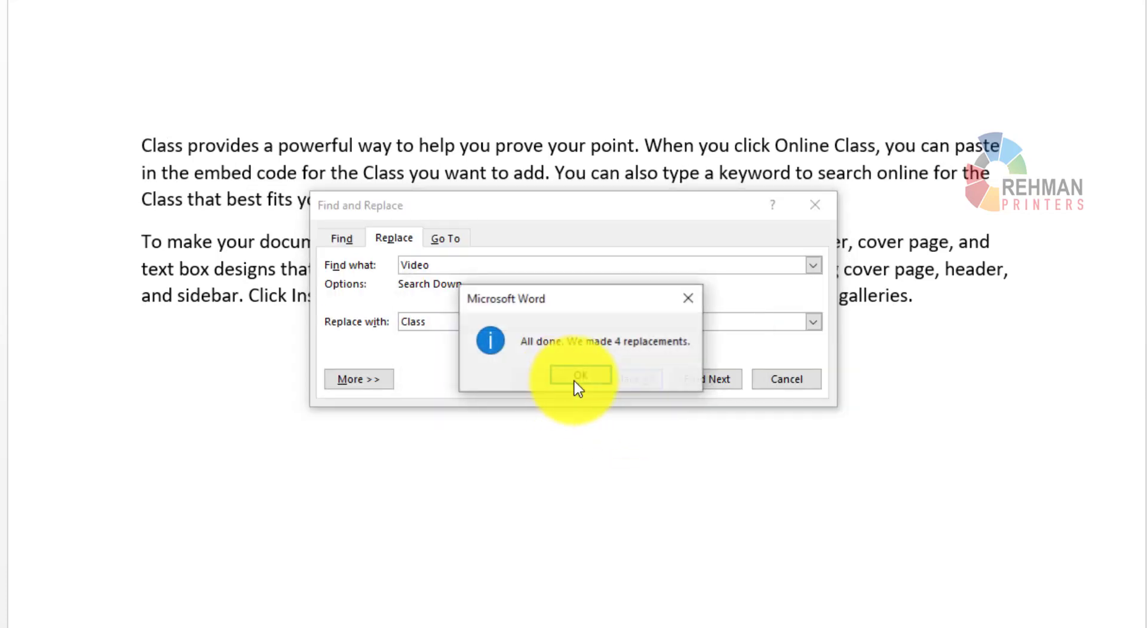
{"action": "left_click", "coordinate": [577, 388]}
{"action": "double_click", "coordinate": [164, 149]}
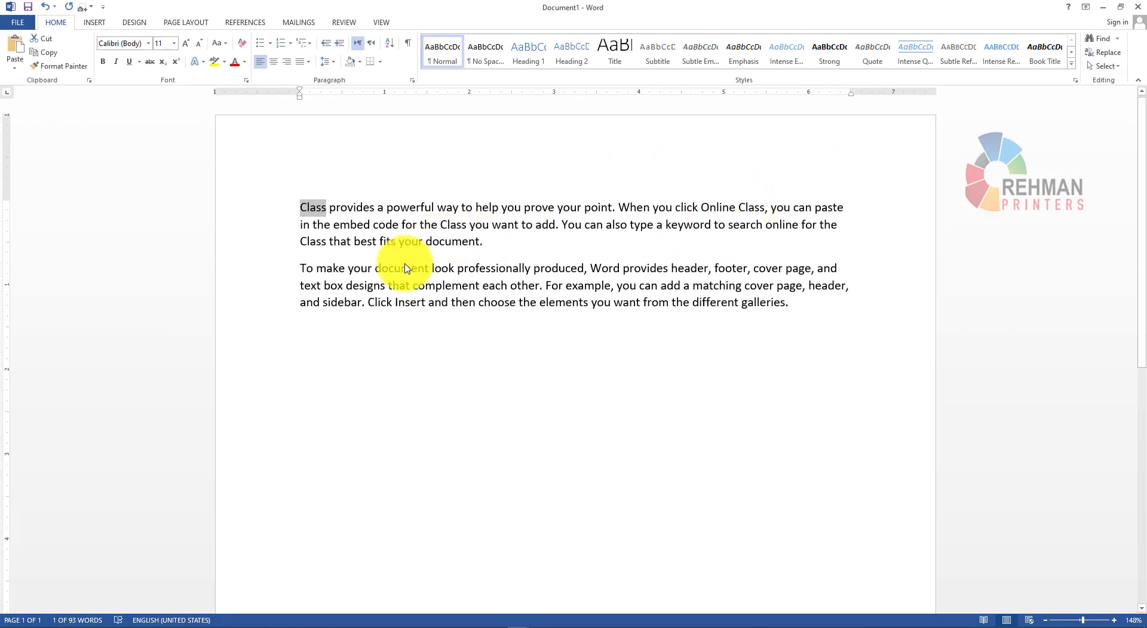
{"action": "key", "text": "ctrl+f"}
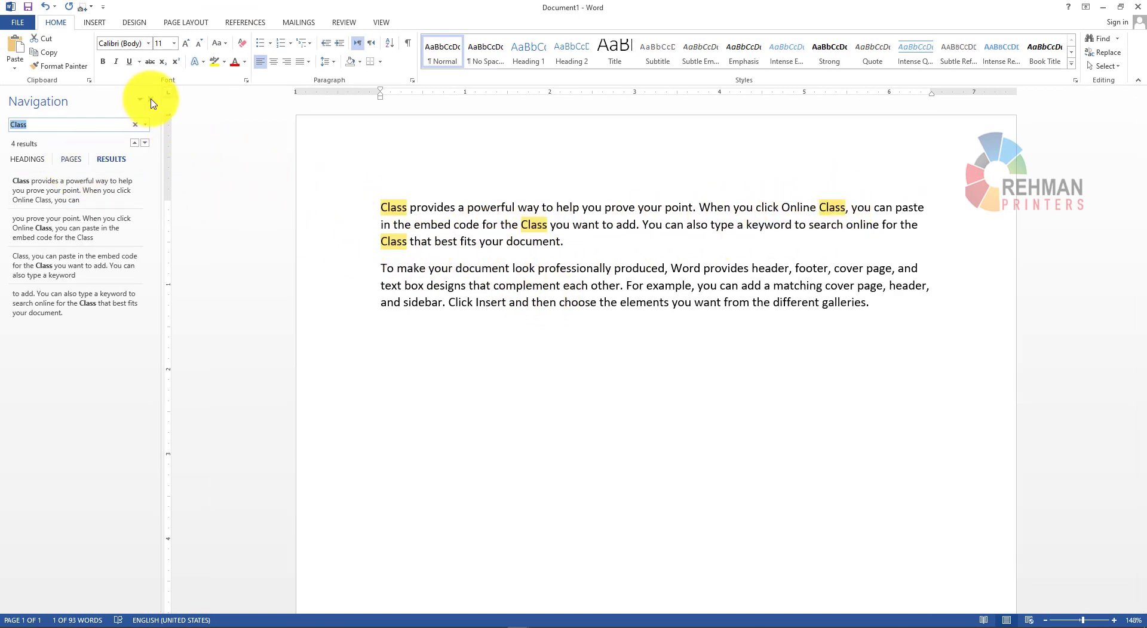
{"action": "left_click", "coordinate": [151, 101]}
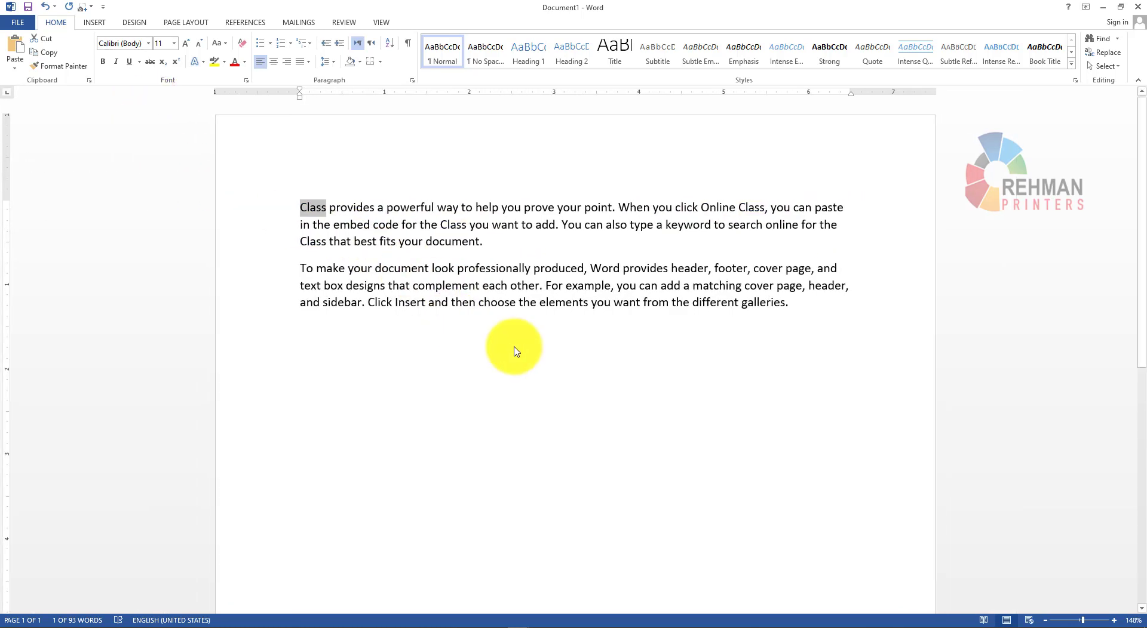
{"action": "key", "text": "ctrl+z"}
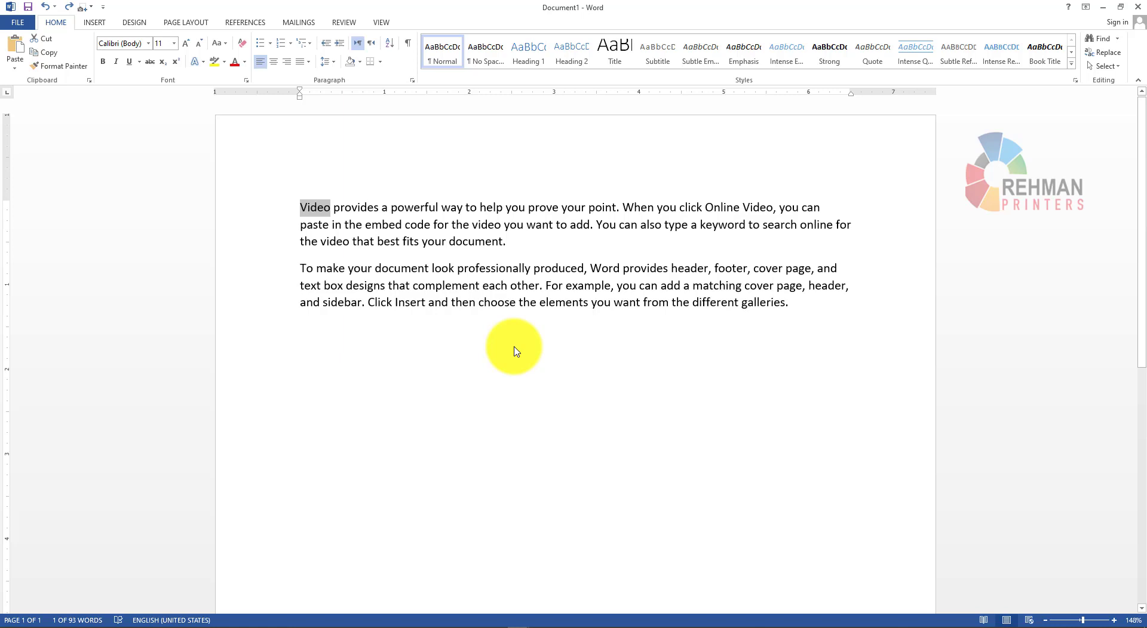
{"action": "left_click", "coordinate": [516, 351]}
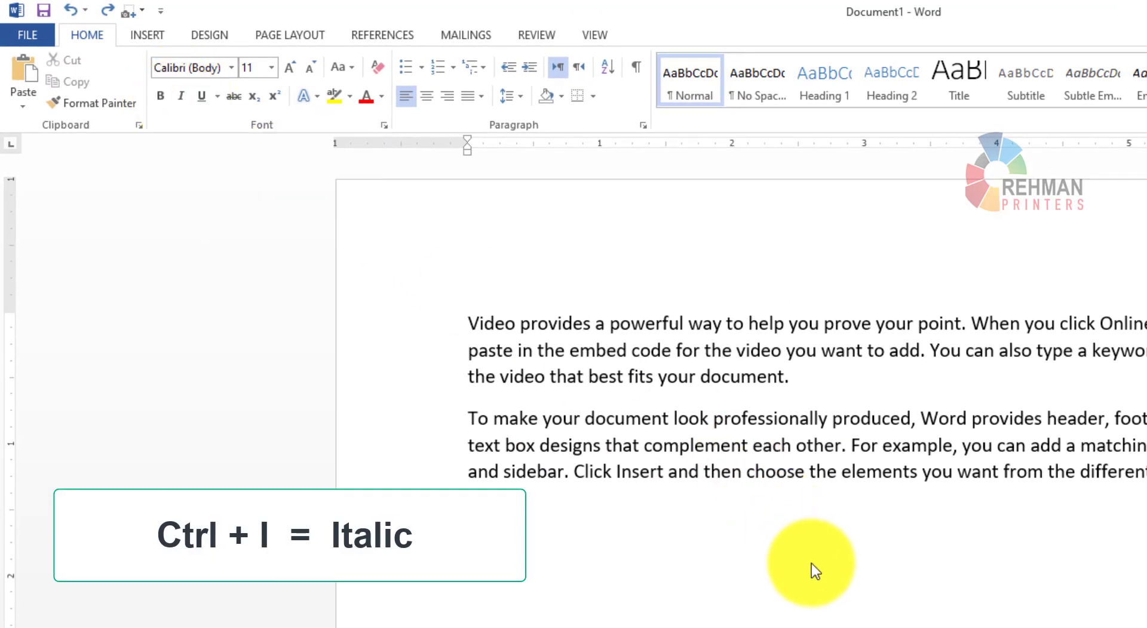
{"action": "triple_click", "coordinate": [453, 415]}
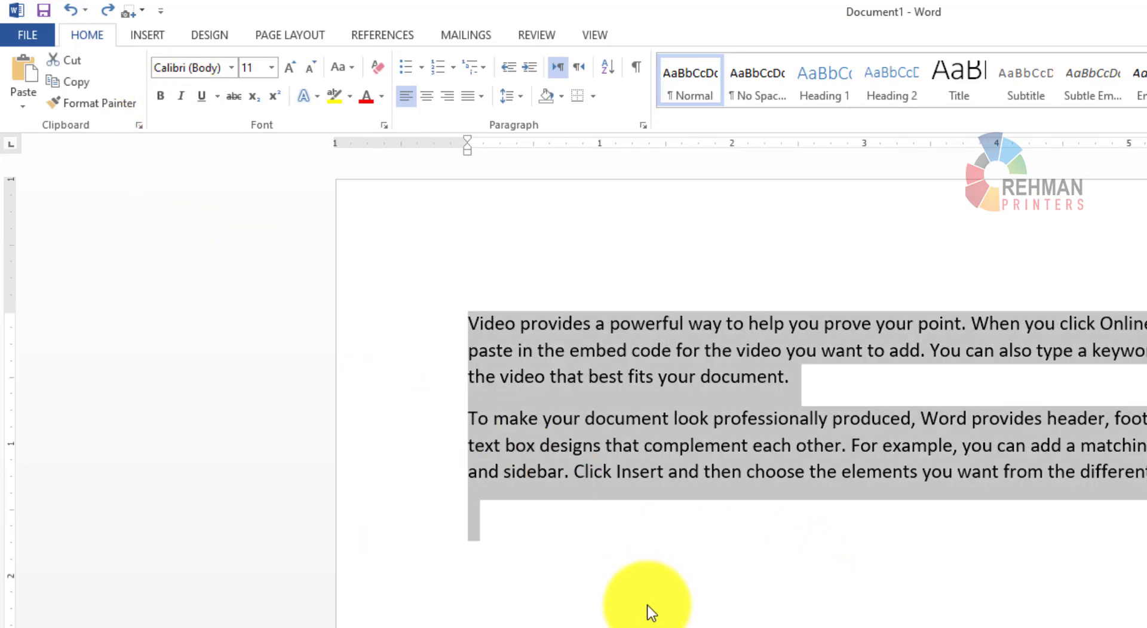
{"action": "key", "text": "ctrl+i"}
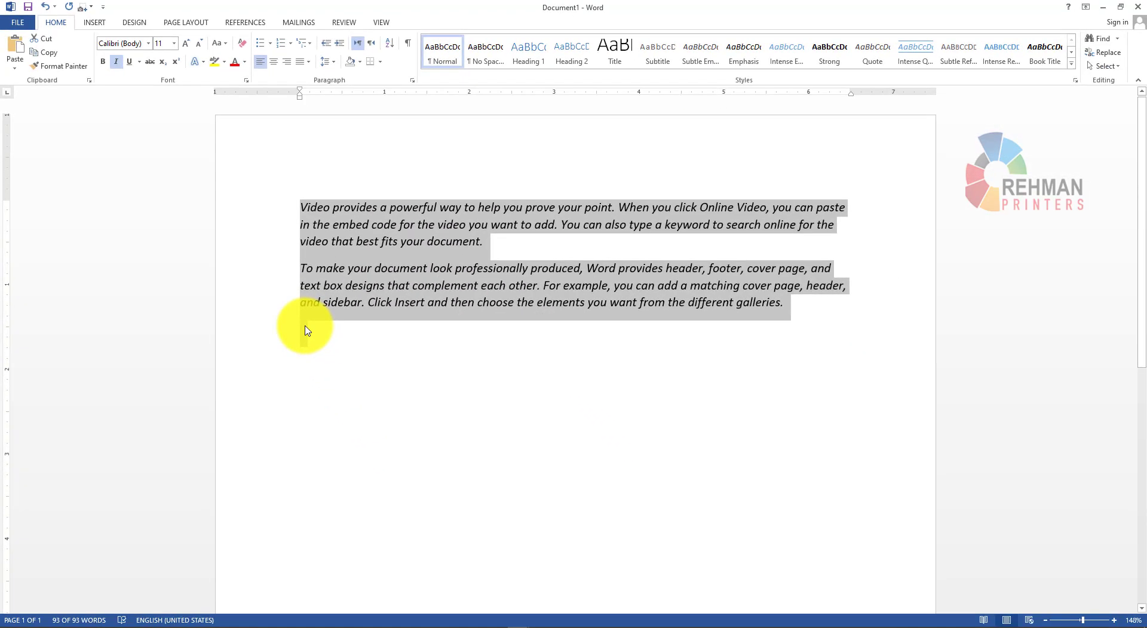
{"action": "key", "text": "ctrl+i"}
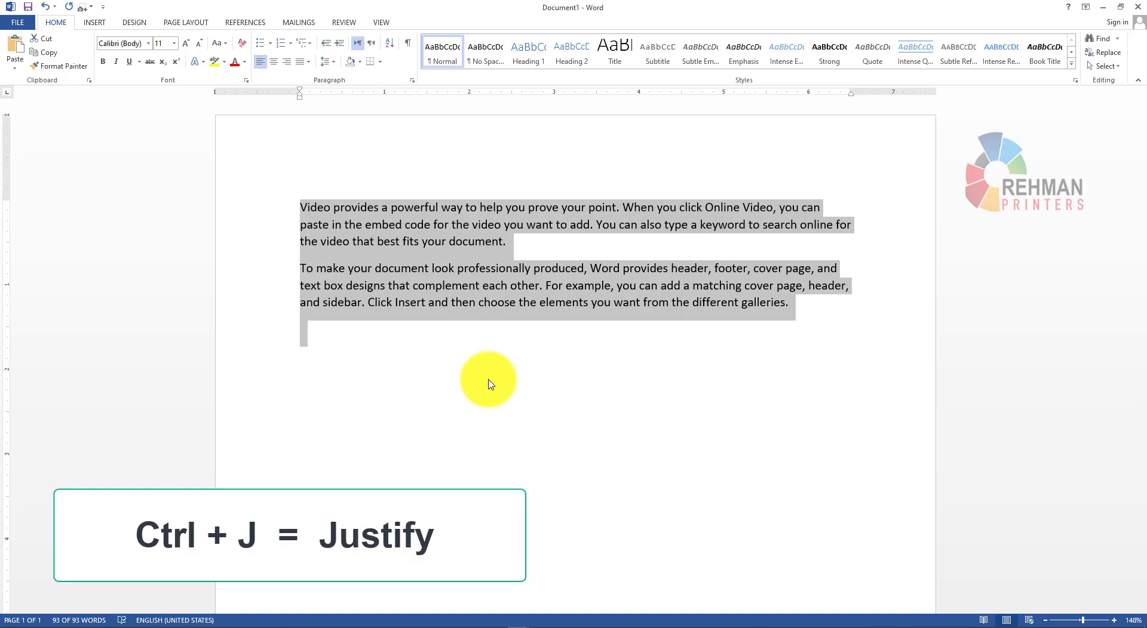
Step: Replace the text with five =rand() paragraphs (239 words) and justify them all
{"action": "key", "text": "Delete"}
{"action": "type", "text": "="}
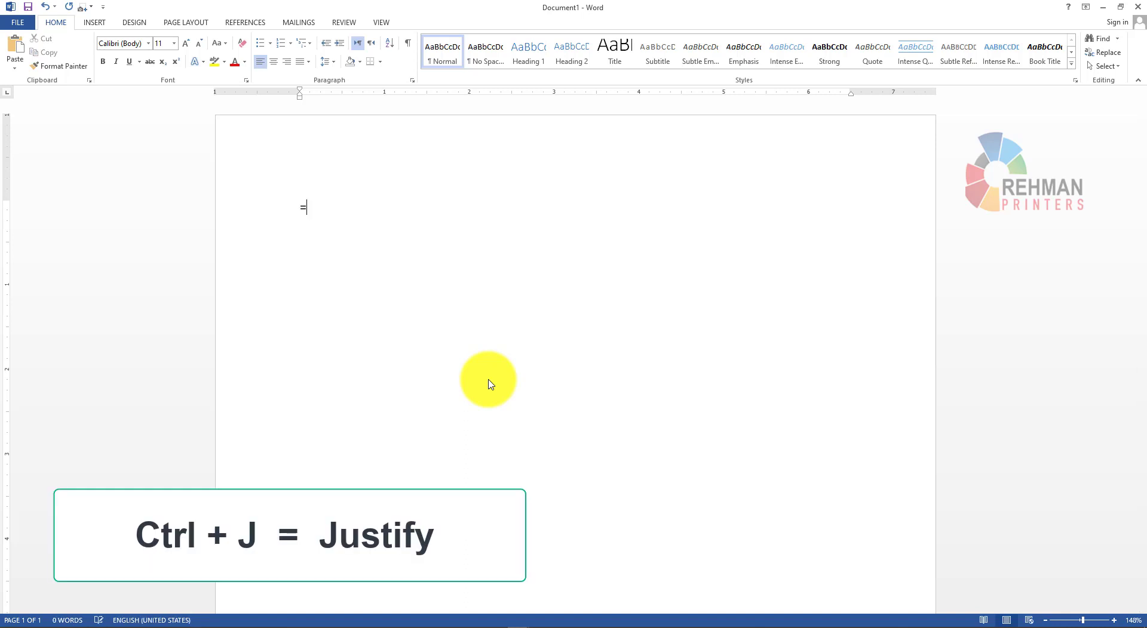
{"action": "type", "text": "rand("}
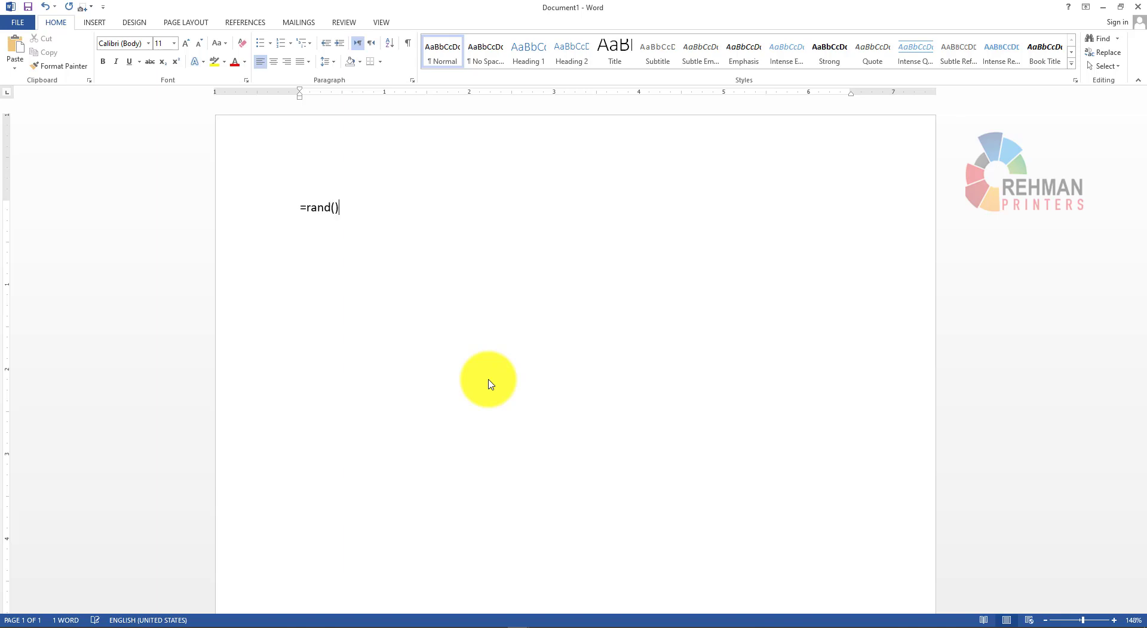
{"action": "key", "text": "Return"}
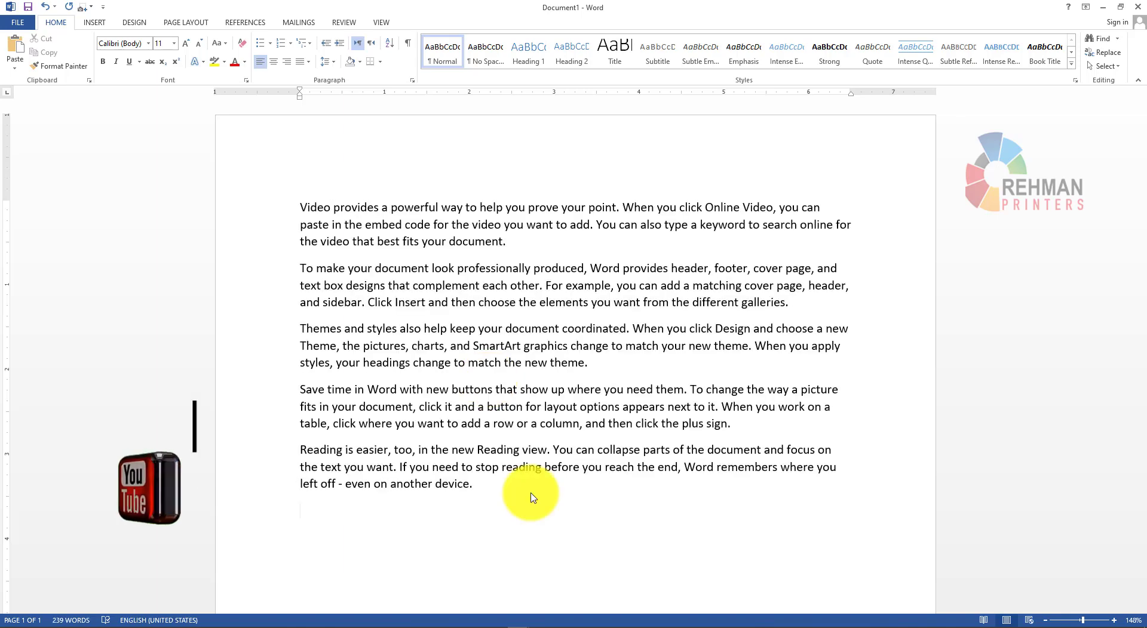
{"action": "key", "text": "ctrl+a"}
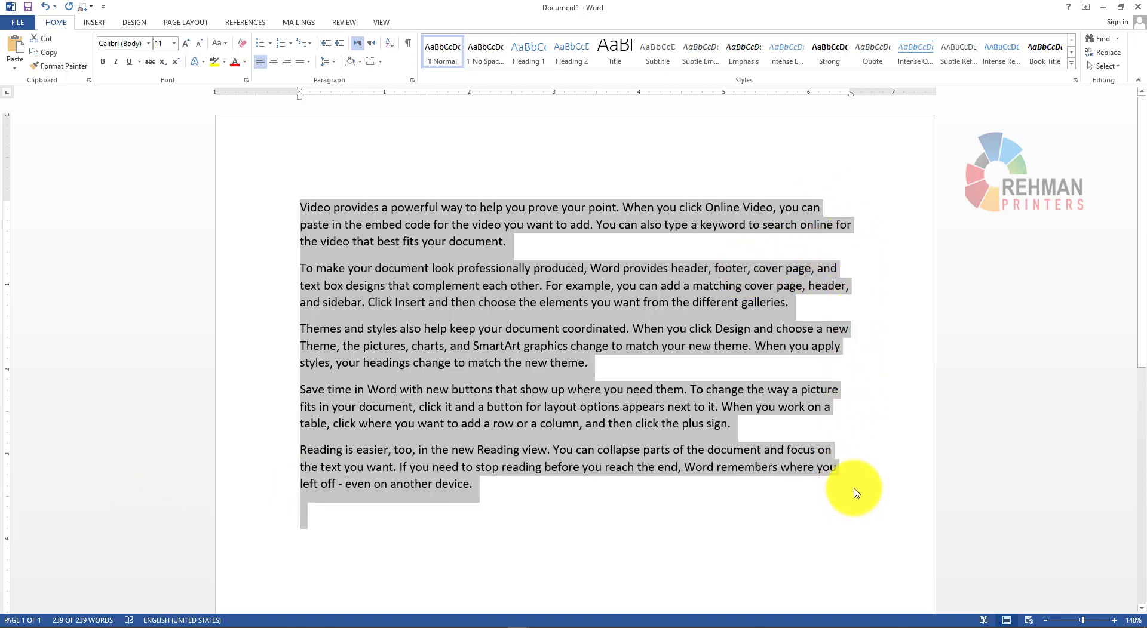
{"action": "key", "text": "ctrl+j"}
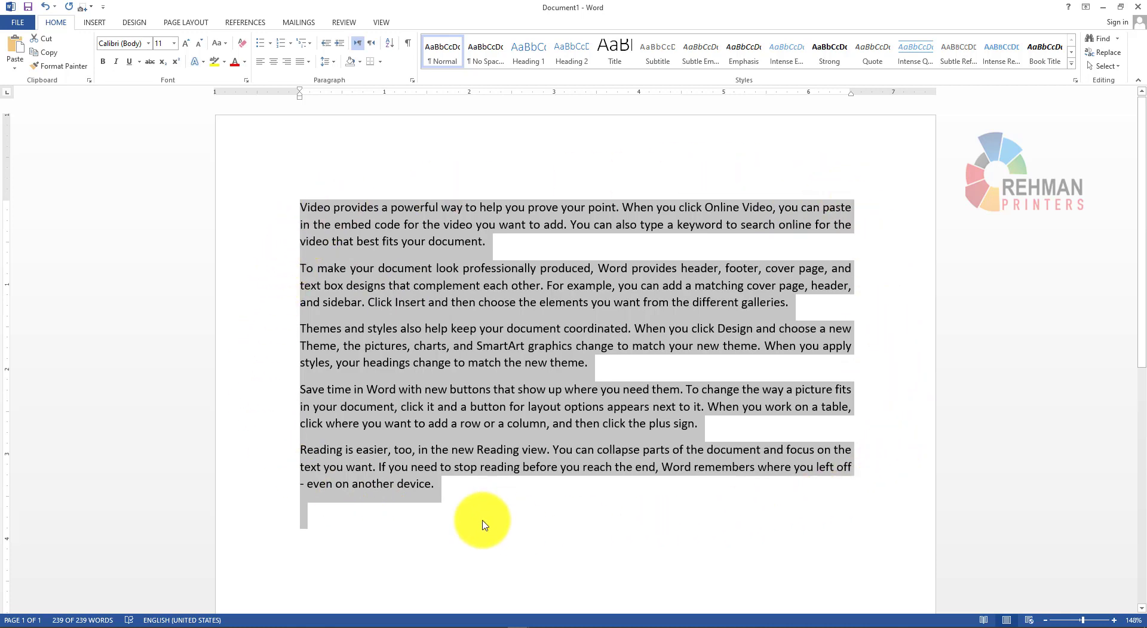
{"action": "left_click", "coordinate": [469, 503]}
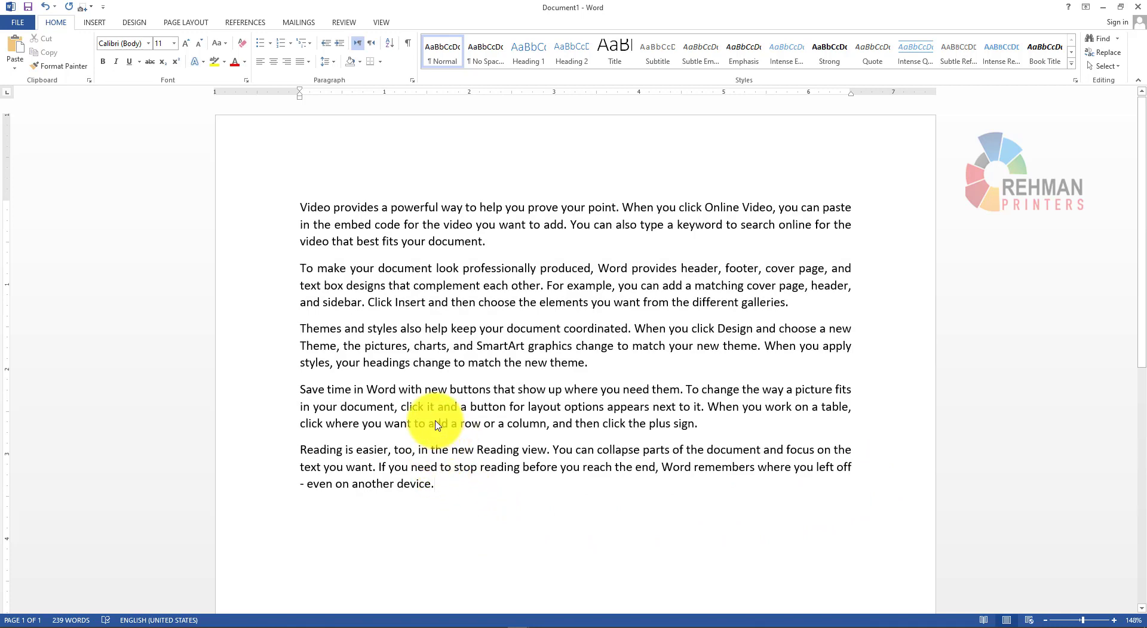
Step: Type 'Images' after the first paragraph's last sentence and select the new word
{"action": "left_click", "coordinate": [95, 23]}
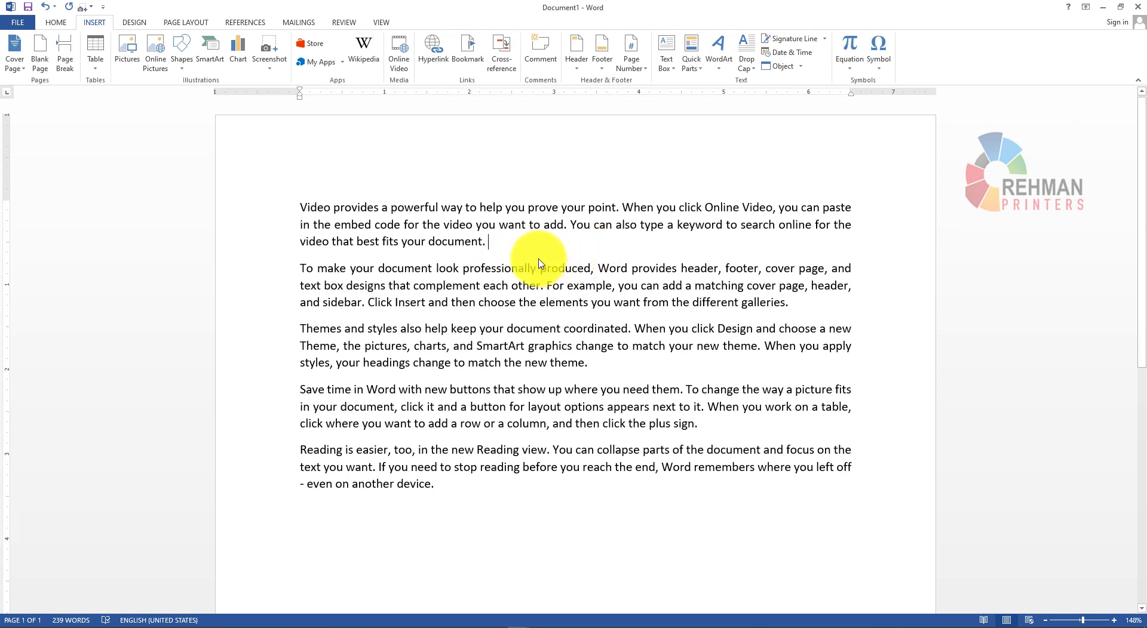
{"action": "type", "text": "Images"}
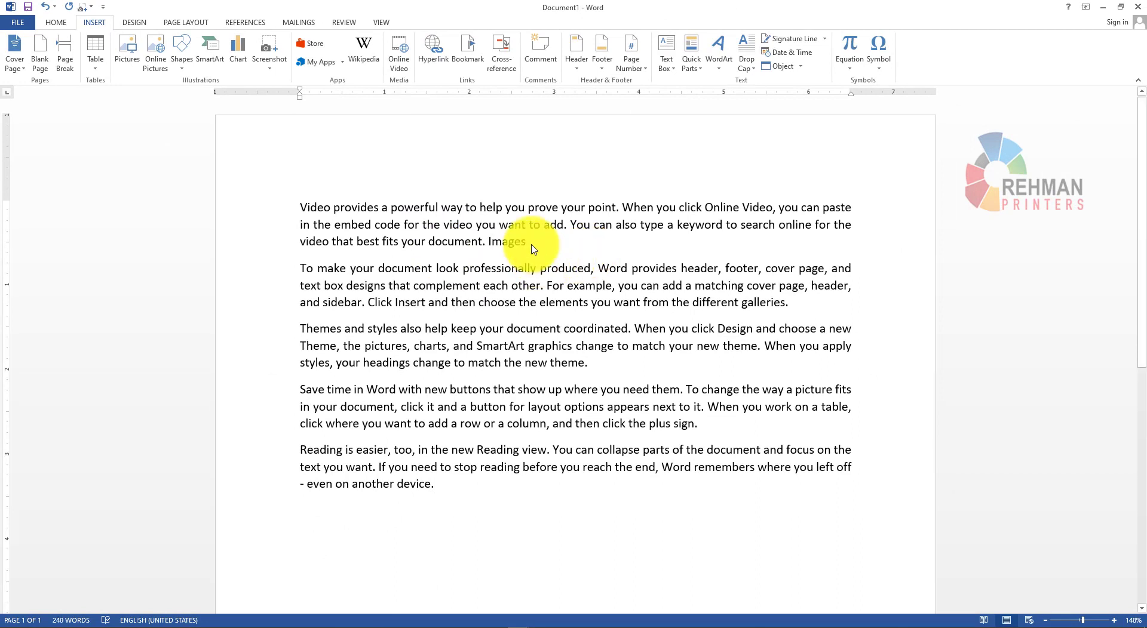
{"action": "left_click_drag", "start_coordinate": [525, 242], "coordinate": [486, 242]}
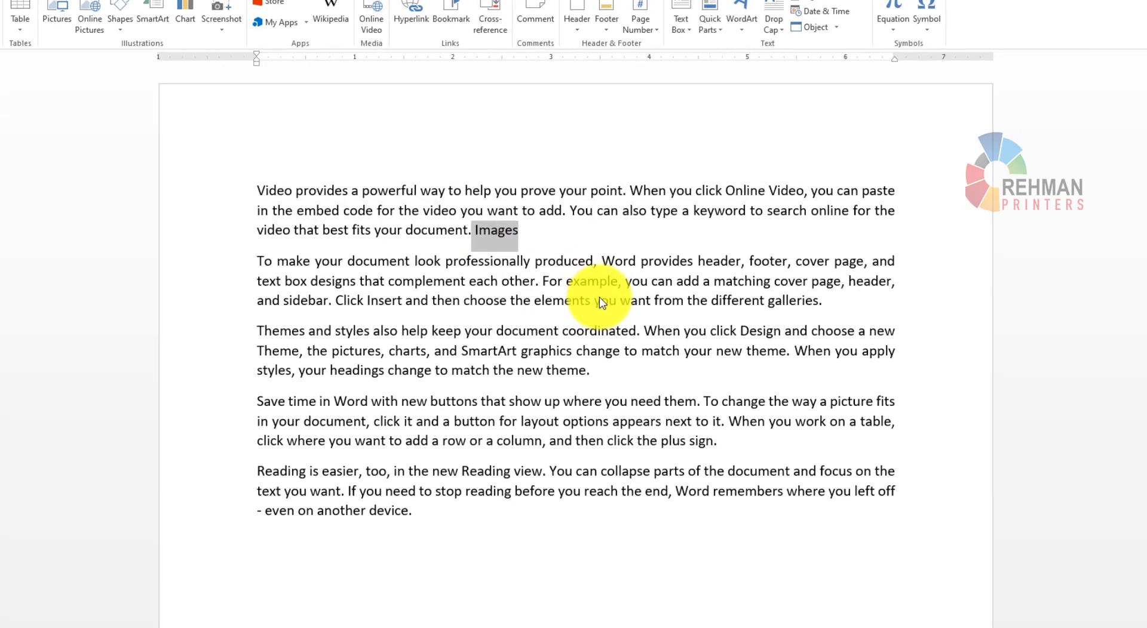
Step: Hyperlink 'Images' to the baaz folder on the Desktop and follow the link
{"action": "key", "text": "ctrl+k"}
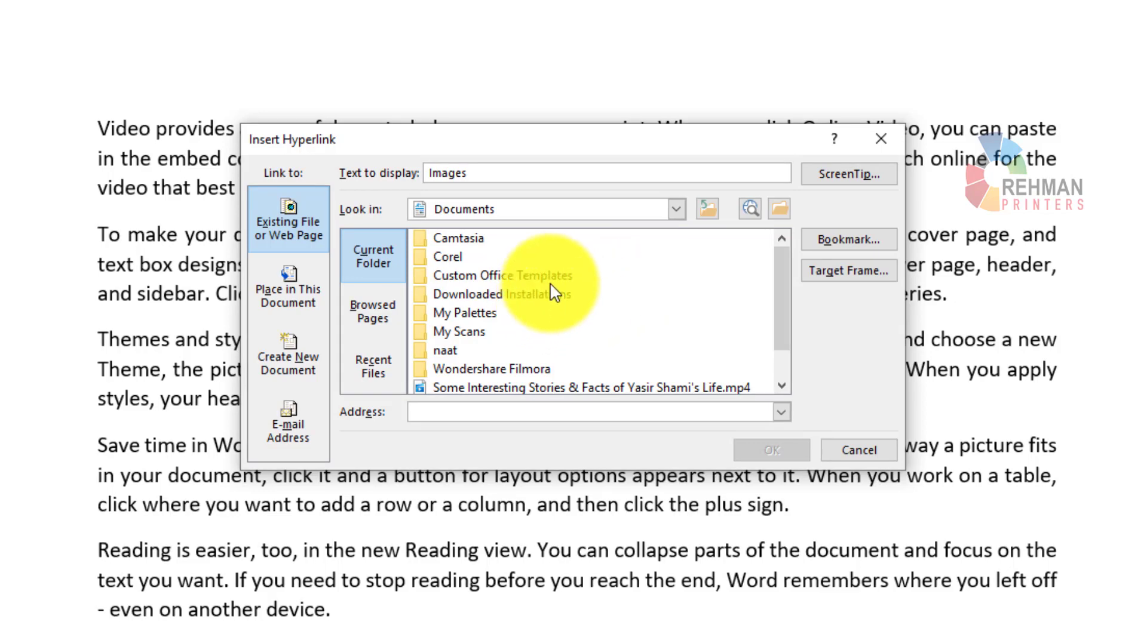
{"action": "left_click", "coordinate": [676, 211]}
{"action": "left_click", "coordinate": [478, 262]}
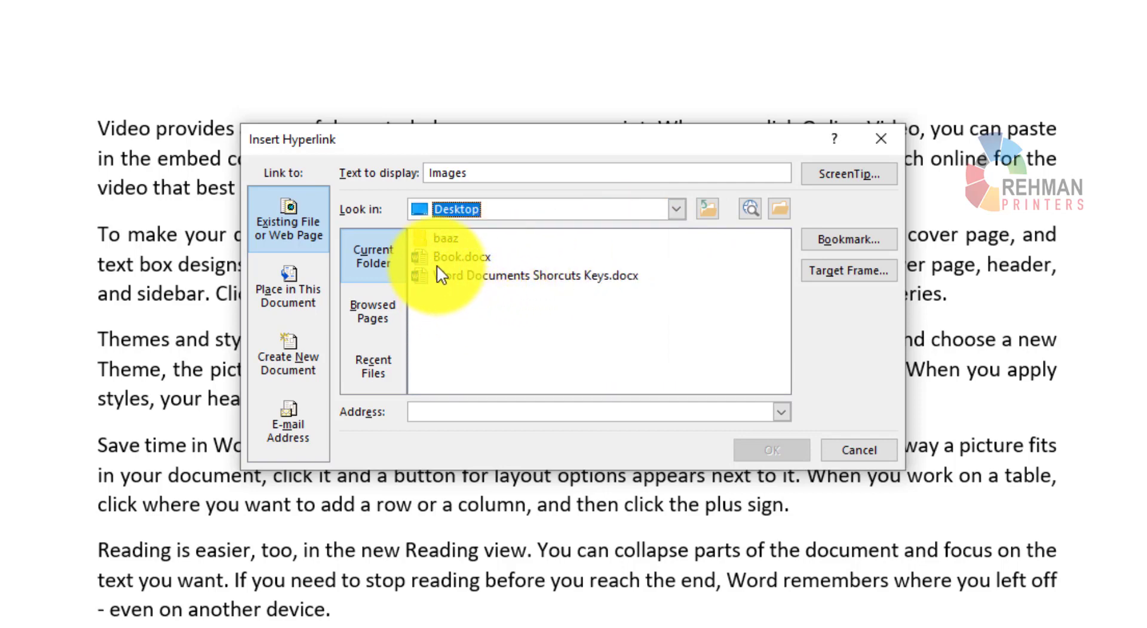
{"action": "left_click", "coordinate": [445, 238]}
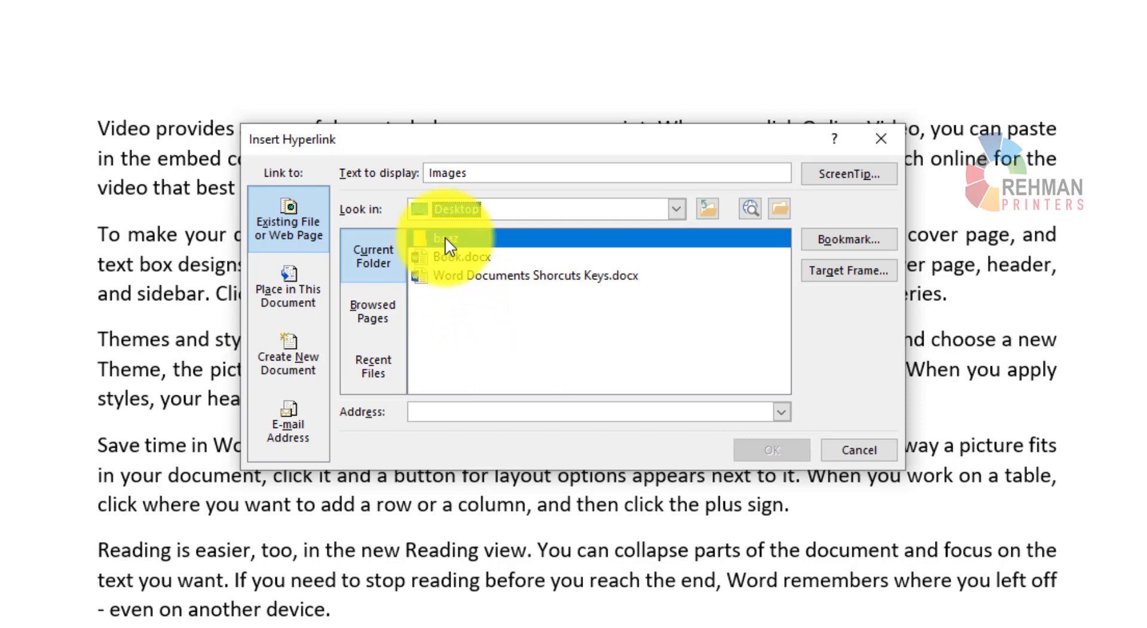
{"action": "left_click", "coordinate": [772, 451]}
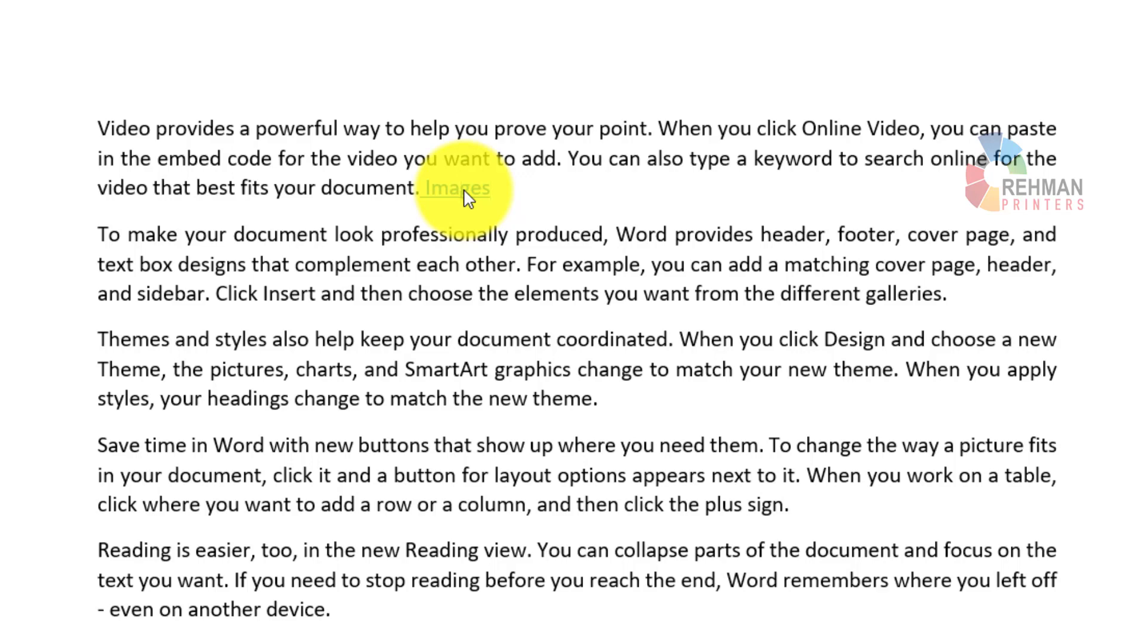
{"action": "left_click", "coordinate": [463, 188], "text": "ctrl"}
Step: Allow the linked baaz folder to open, then close its File Explorer window
{"action": "left_click", "coordinate": [651, 416]}
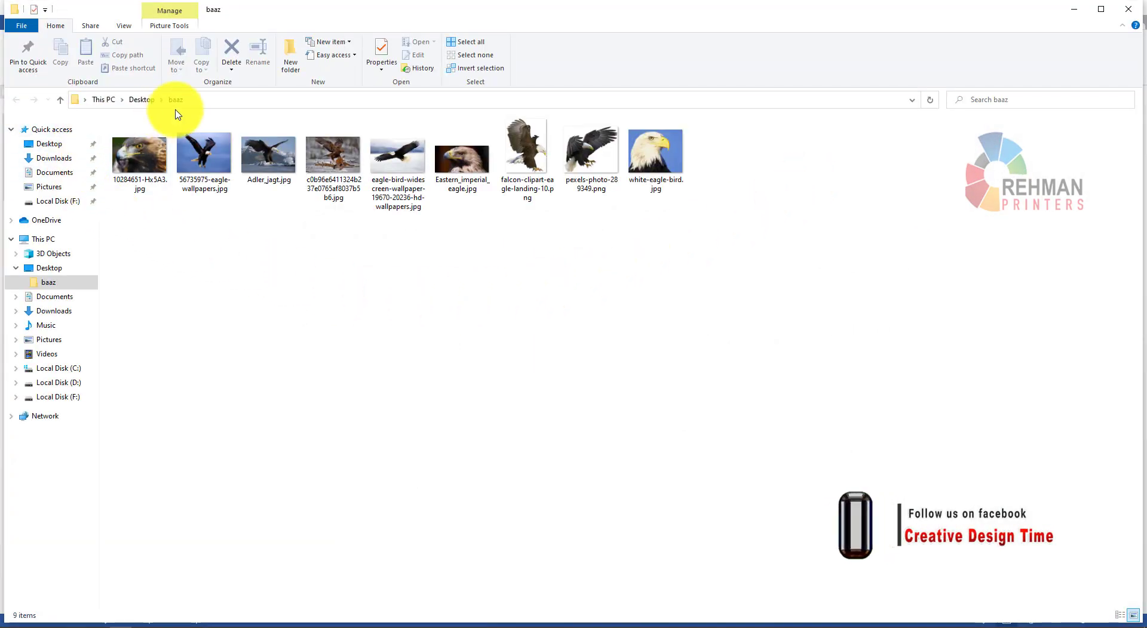
{"action": "left_click", "coordinate": [1133, 19]}
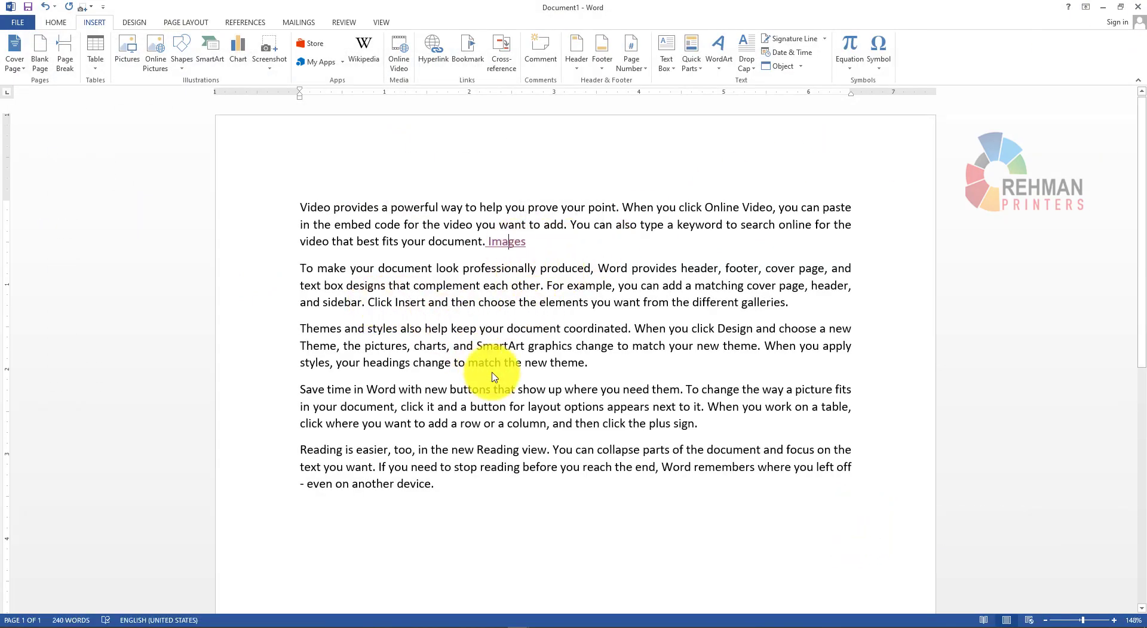
Step: Link 'document' in the third paragraph to Word Documents Shorcuts Keys.docx on the Desktop
{"action": "left_click_drag", "start_coordinate": [508, 333], "coordinate": [562, 332]}
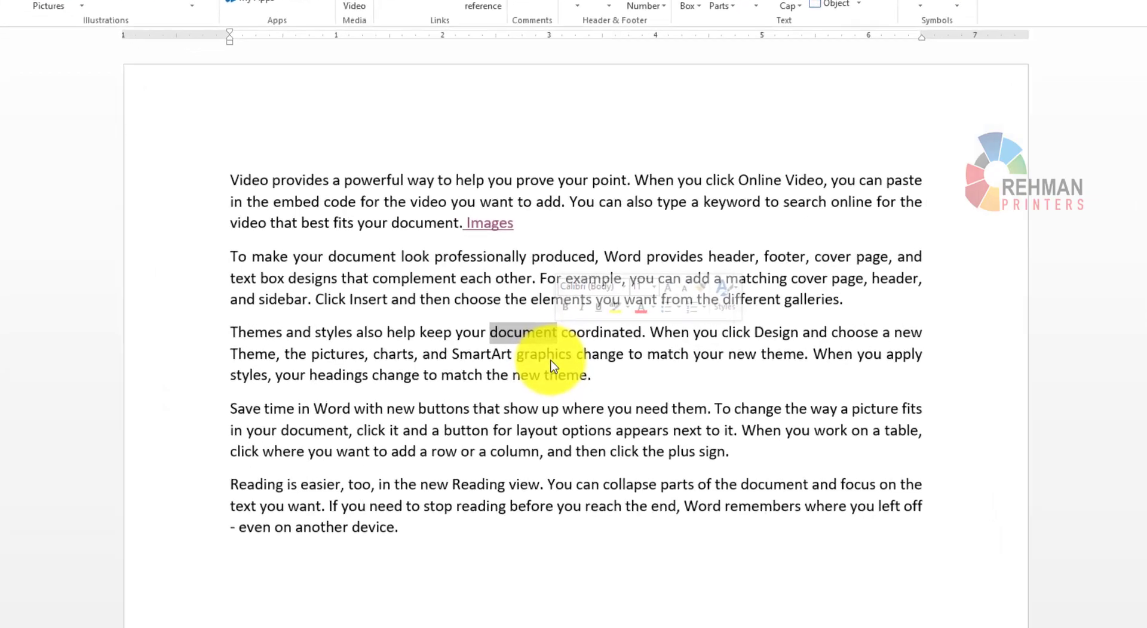
{"action": "key", "text": "ctrl+k"}
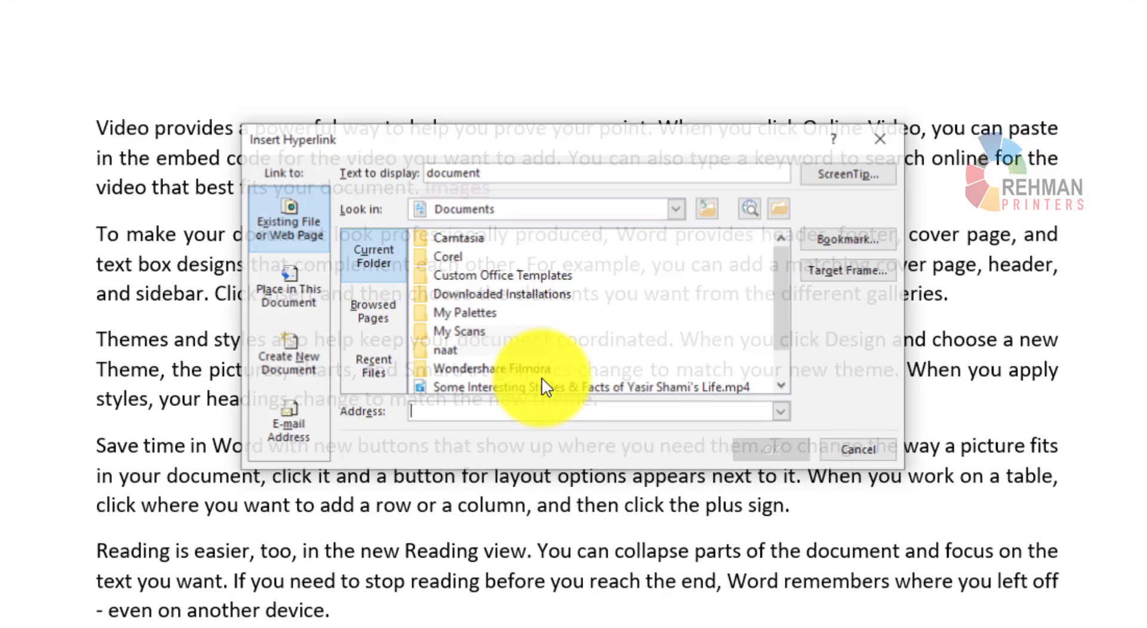
{"action": "left_click", "coordinate": [590, 208]}
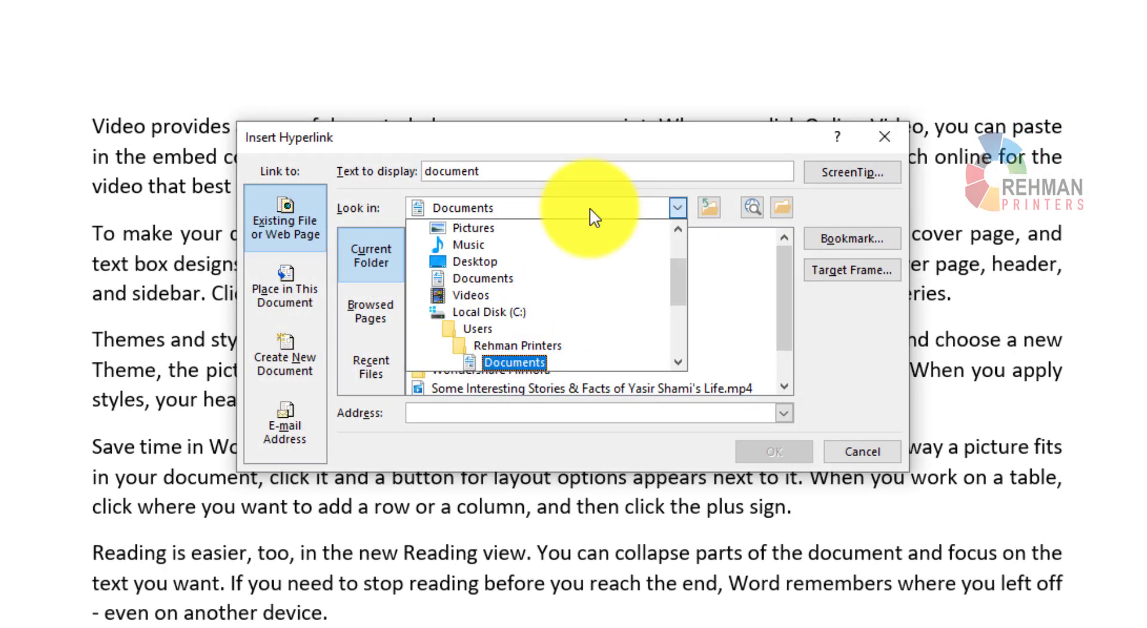
{"action": "left_click", "coordinate": [482, 260]}
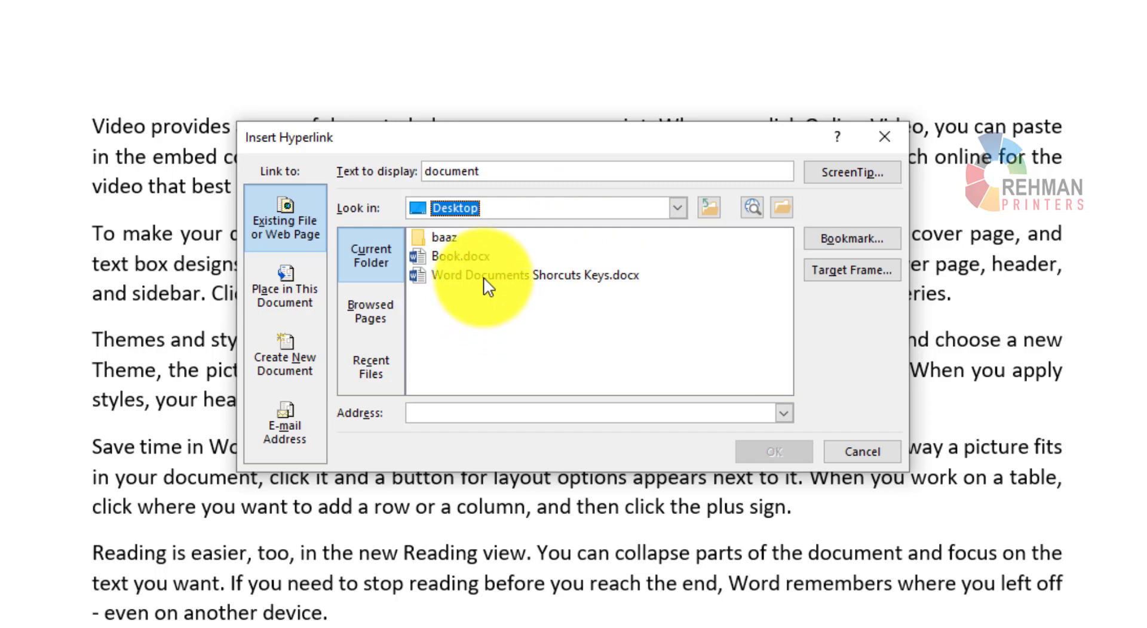
{"action": "left_click", "coordinate": [482, 276]}
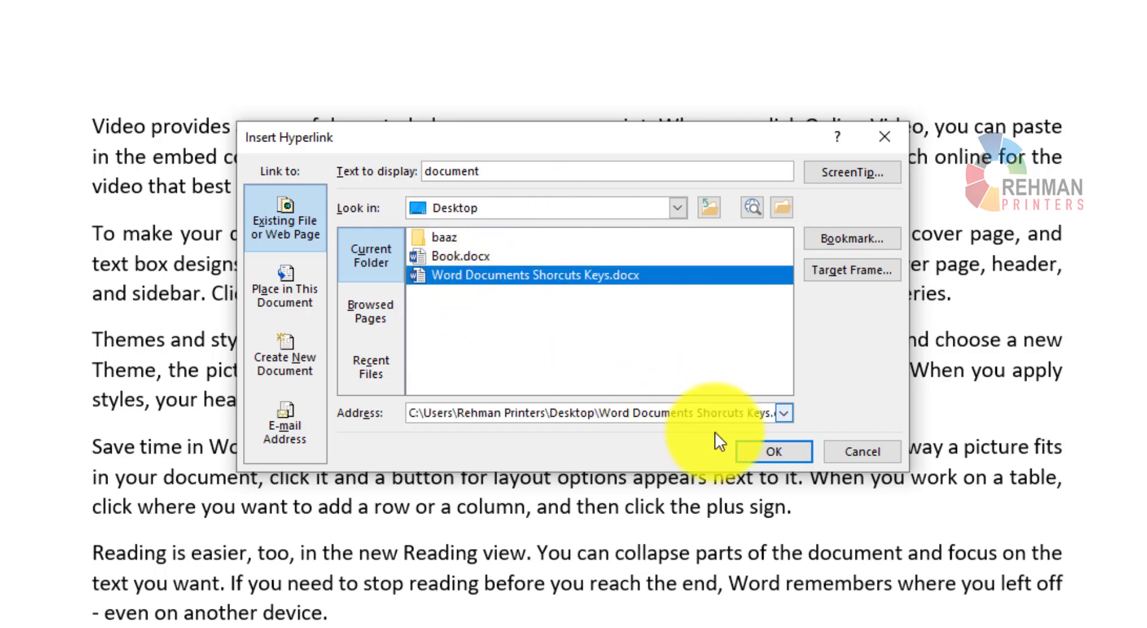
{"action": "left_click", "coordinate": [774, 451]}
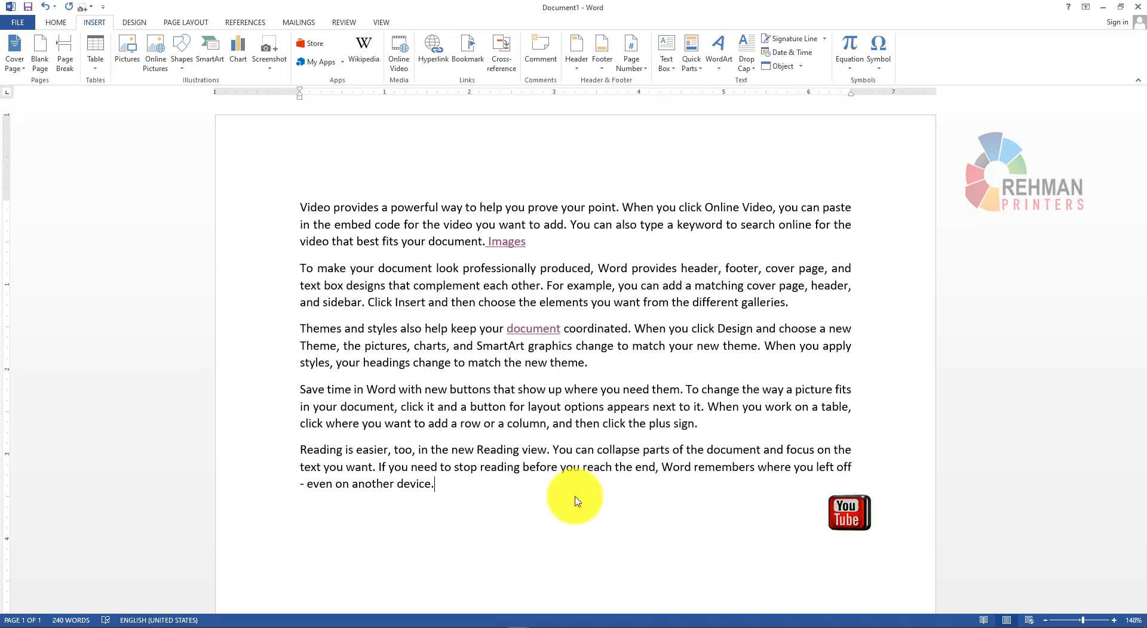
Step: Add test lines 'video provides', 'lskdf' and 'slkdfj' below the last paragraph
{"action": "key", "text": "Return"}
{"action": "scroll", "coordinate": [561, 426], "scroll_direction": "down", "scroll_amount": 2}
{"action": "scroll", "coordinate": [562, 426], "scroll_direction": "down", "scroll_amount": 1}
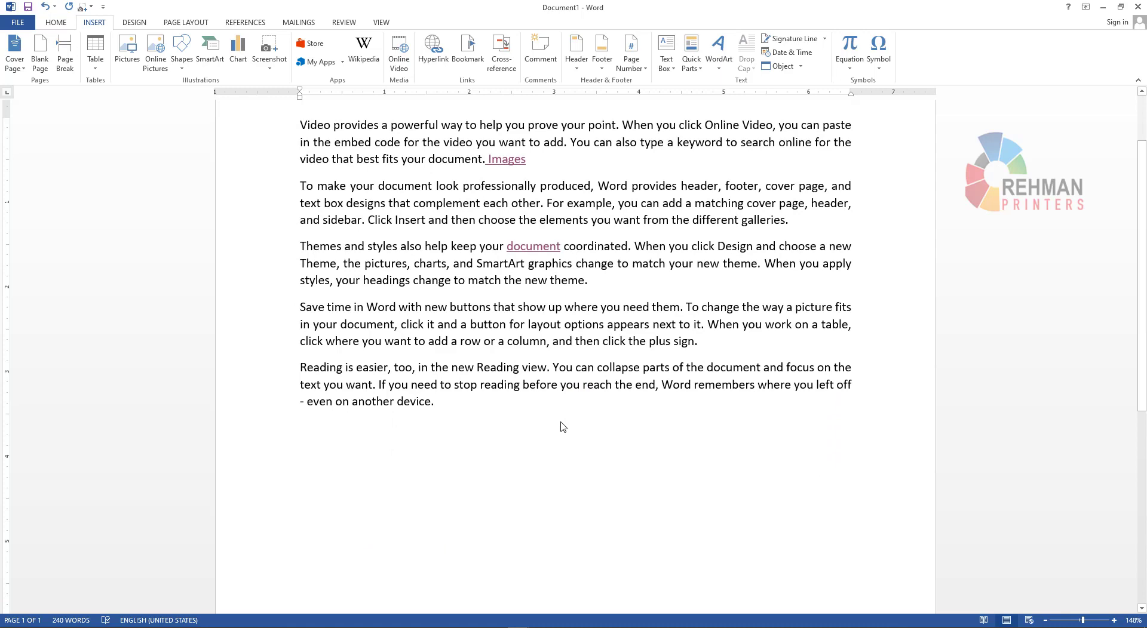
{"action": "type", "text": "video"}
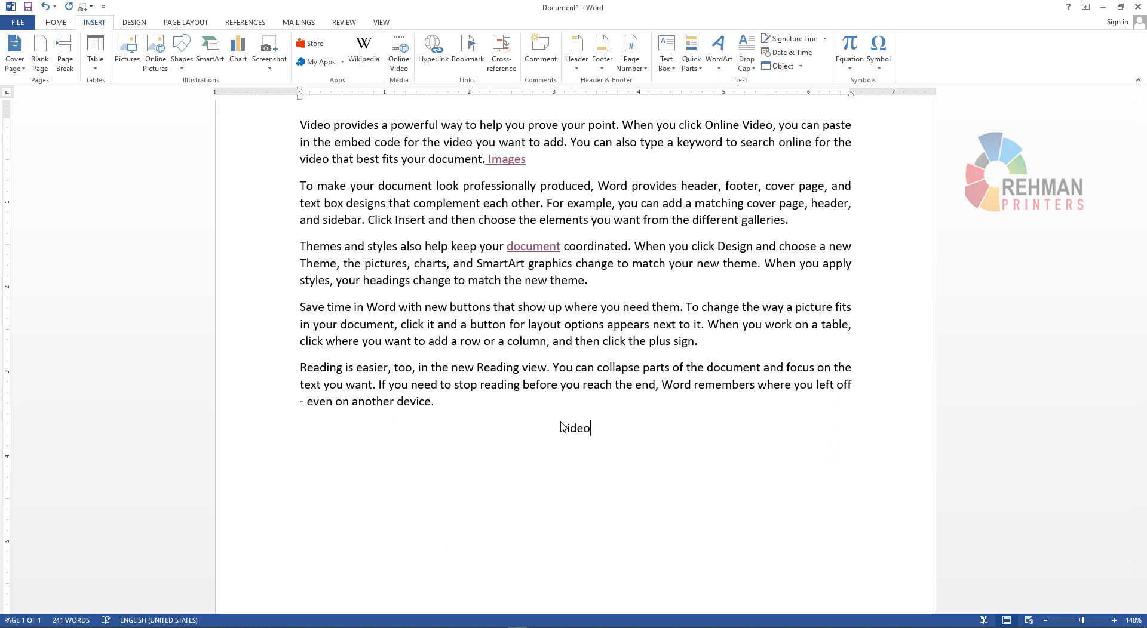
{"action": "type", "text": " provi"}
{"action": "type", "text": "des"}
{"action": "key", "text": "Return"}
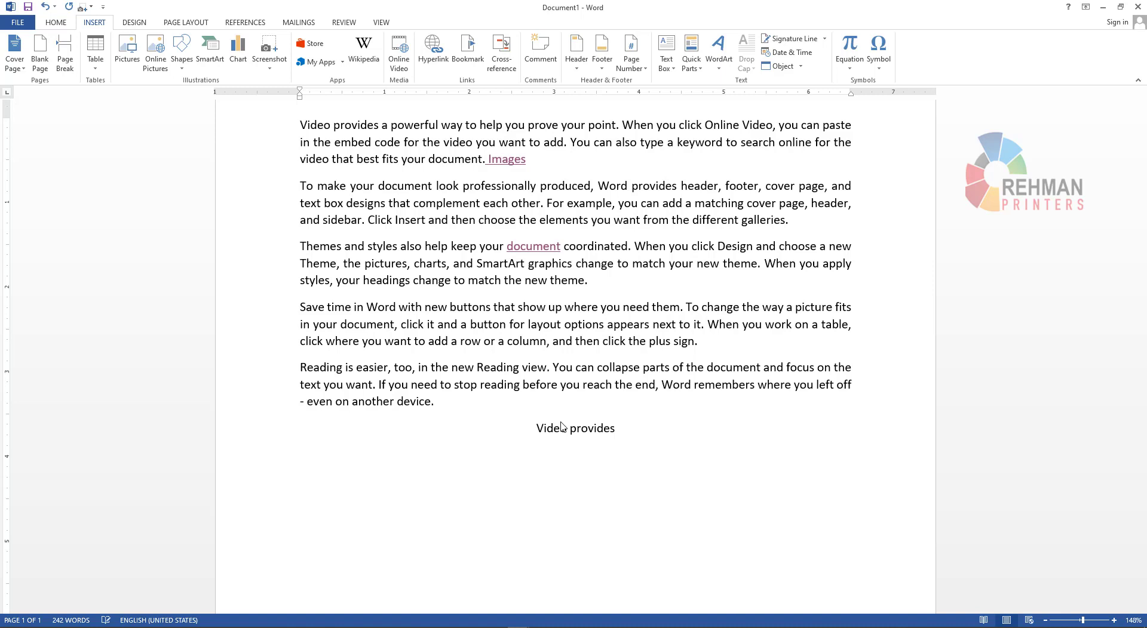
{"action": "type", "text": "lskdf"}
{"action": "key", "text": "Return"}
{"action": "type", "text": "slkdfj"}
{"action": "key", "text": "Return"}
Step: Select everything in the document and delete it, leaving an empty page
{"action": "key", "text": "ctrl+a"}
{"action": "key", "text": "Delete"}
{"action": "left_click", "coordinate": [565, 505]}
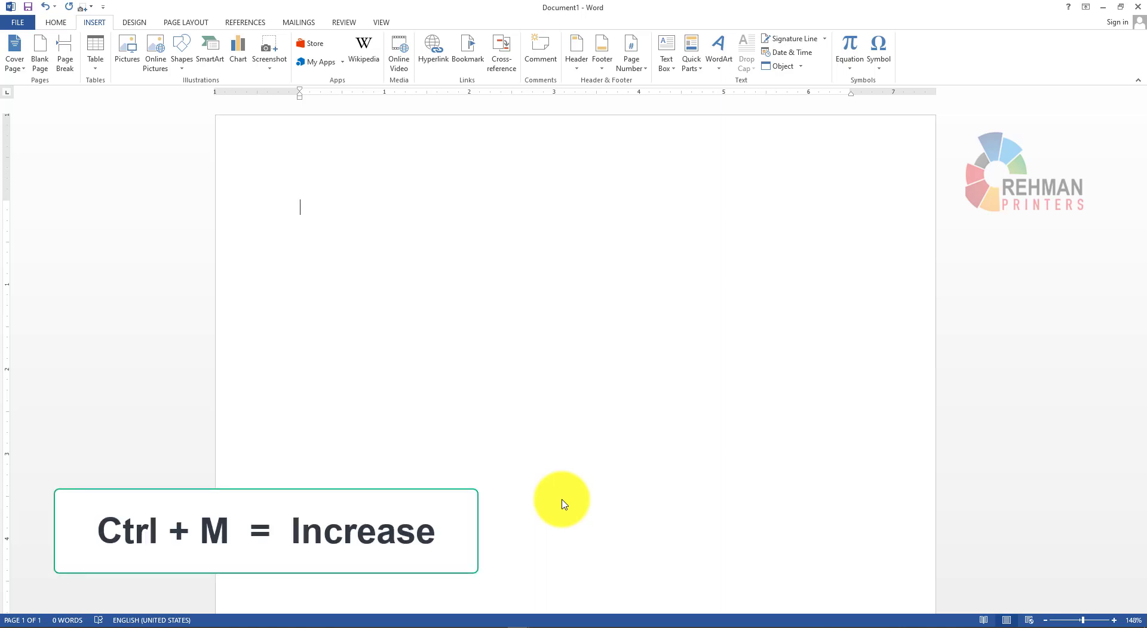
Step: Type 'To' and a trial indented address with The principal and Govt high school
{"action": "type", "text": "To"}
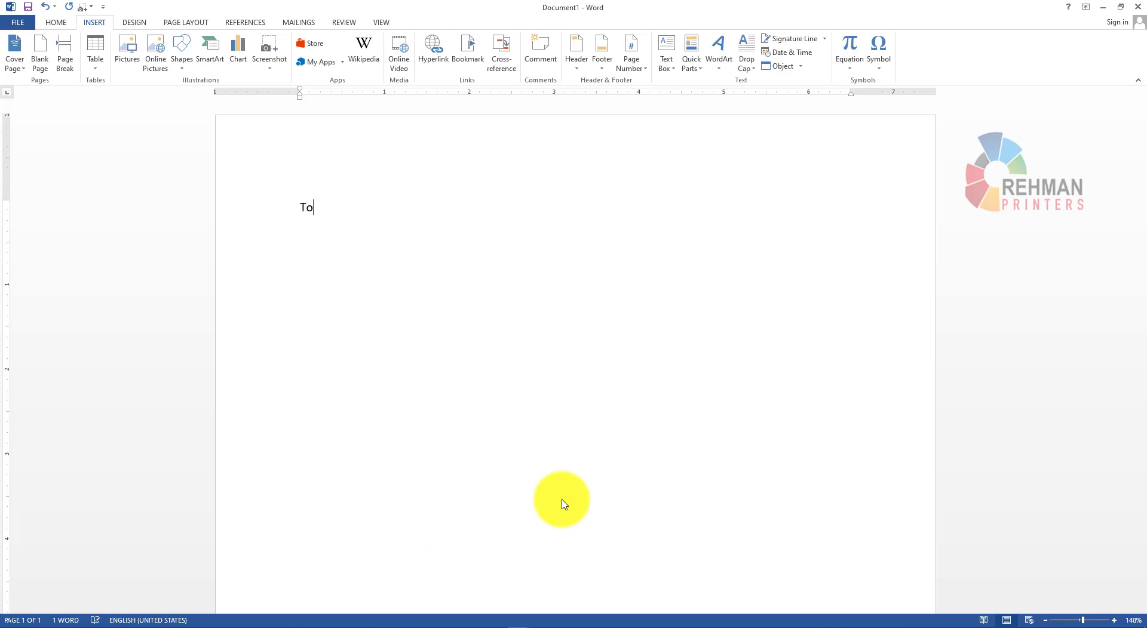
{"action": "key", "text": "Return"}
{"action": "type", "text": "The principal"}
{"action": "key", "text": "Return"}
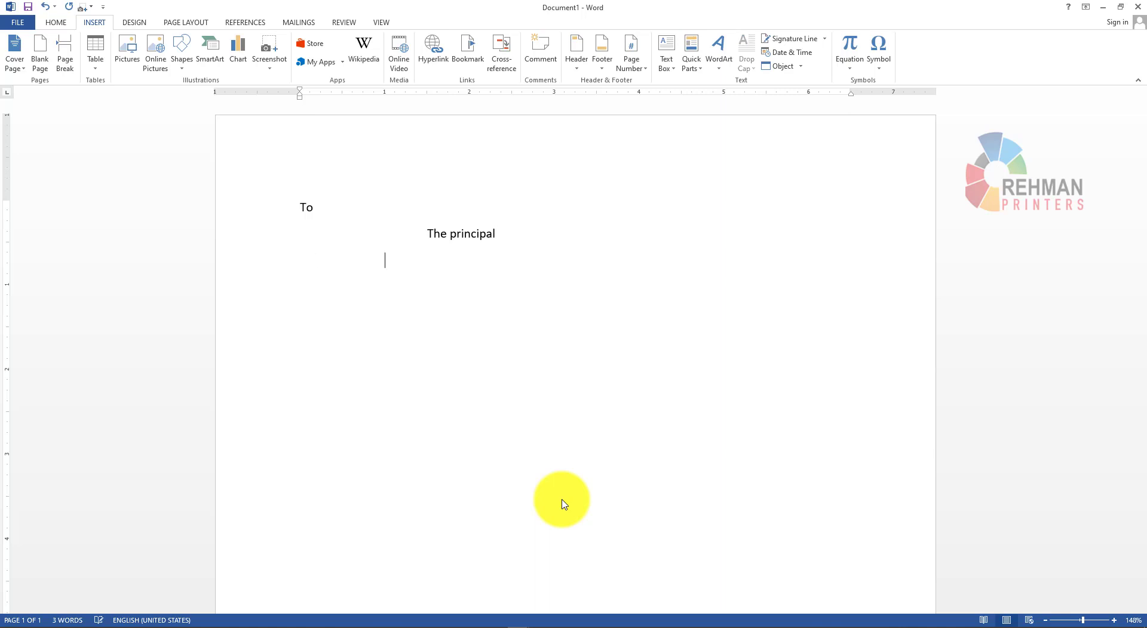
{"action": "key", "text": "Tab"}
{"action": "type", "text": "Gov"}
{"action": "type", "text": "l"}
{"action": "key", "text": "Return"}
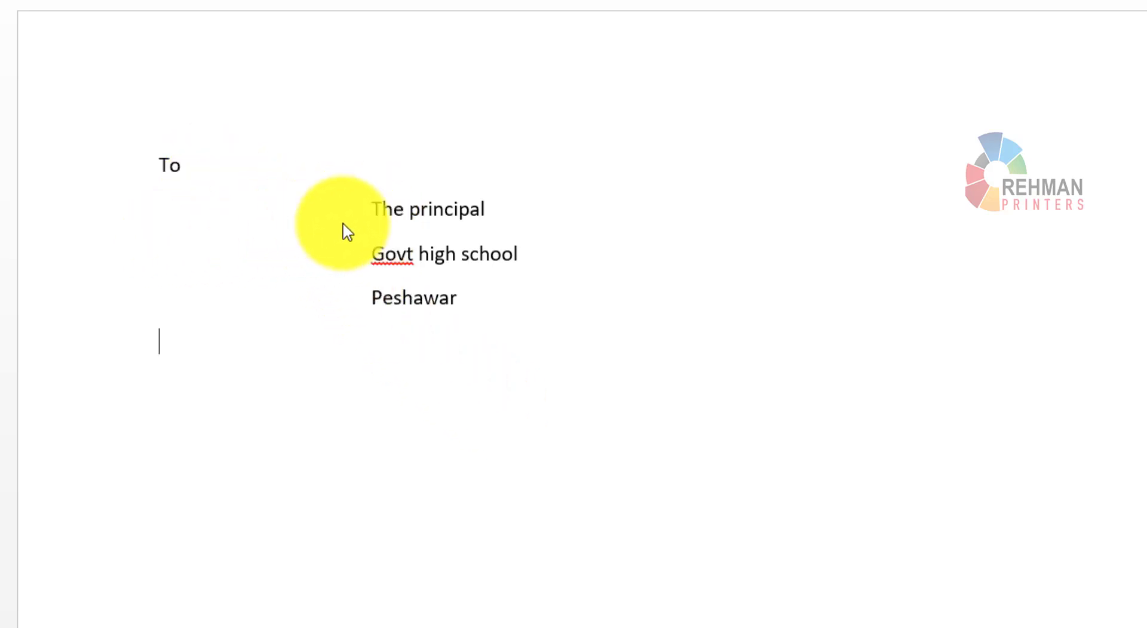
Step: Clear the whole page and leave a fresh line below 'To'
{"action": "key", "text": "ctrl+a"}
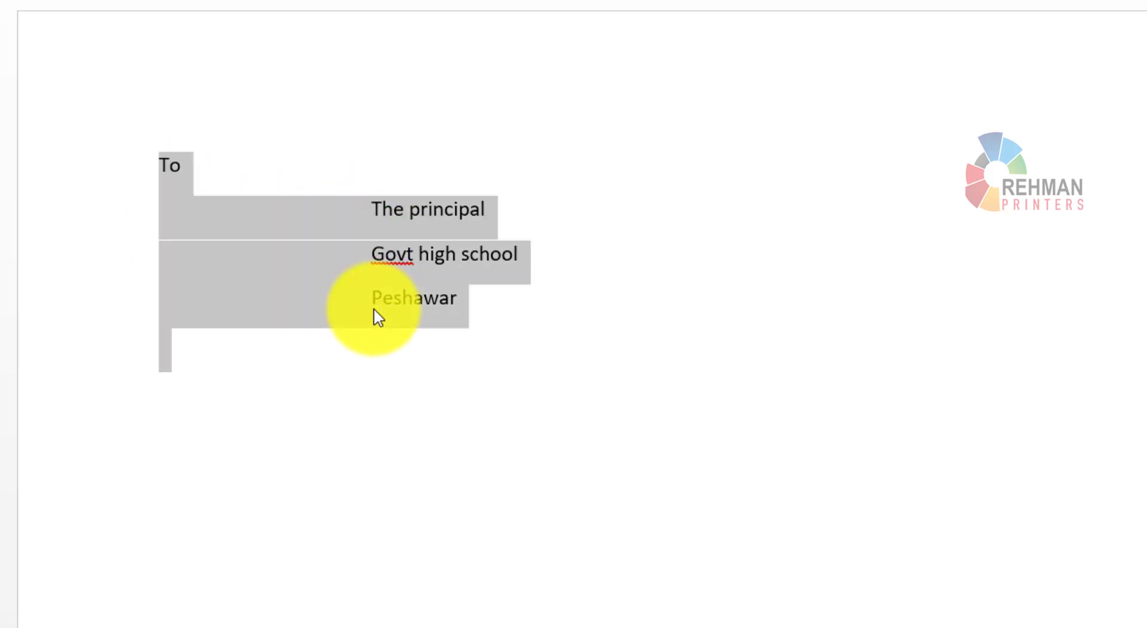
{"action": "key", "text": "Delete"}
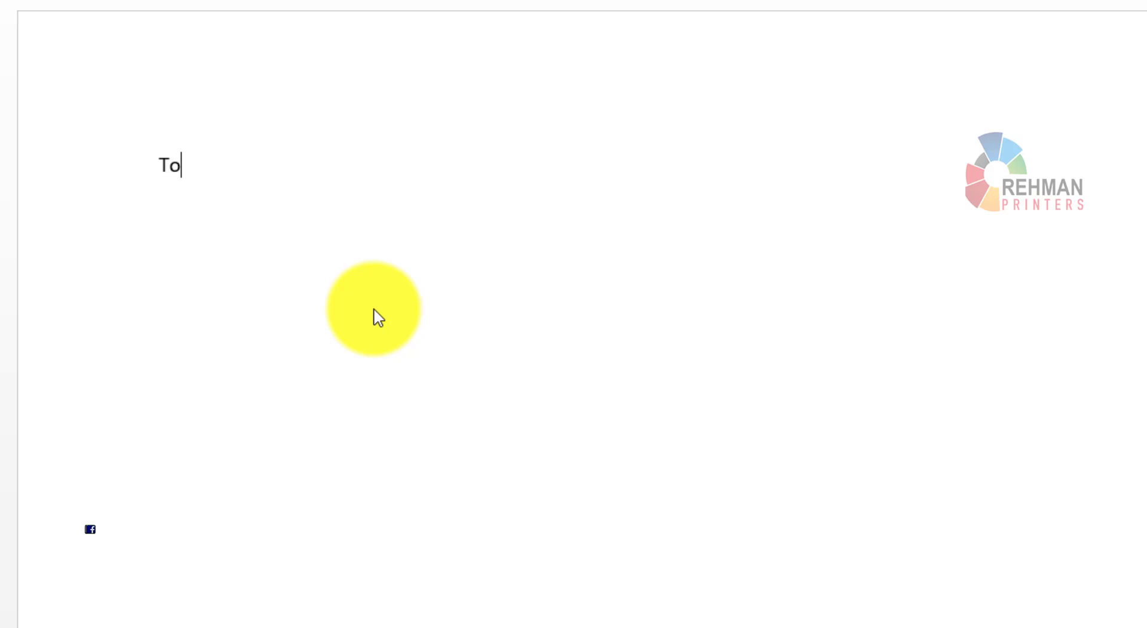
{"action": "key", "text": "Return"}
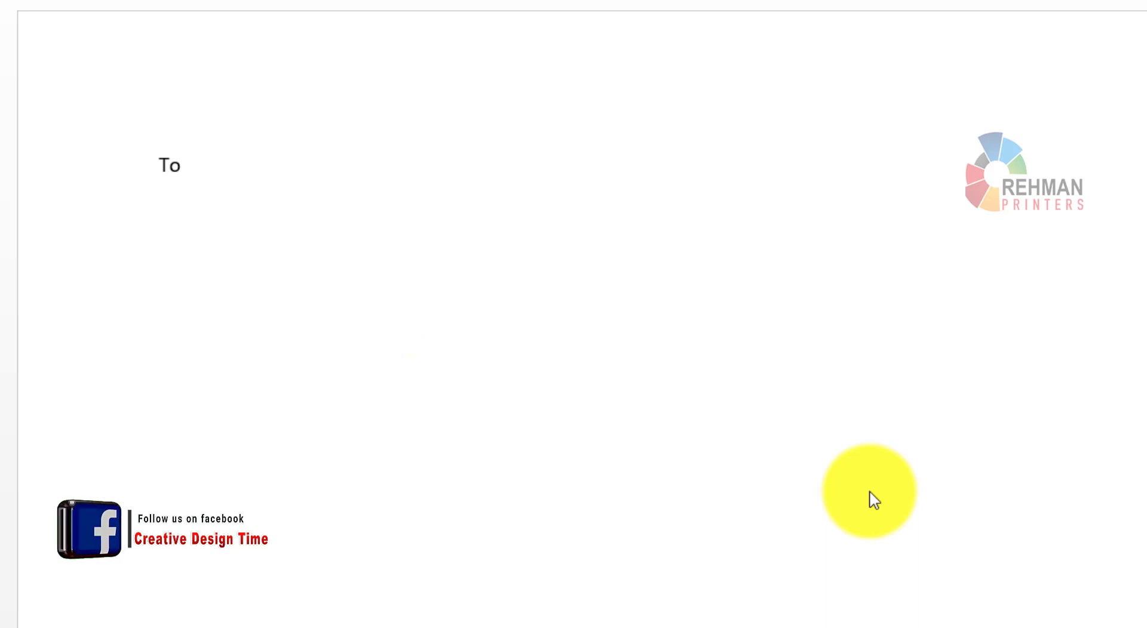
Step: Indent the line under 'To' and type The Principal, Govt high school, Peshawar
{"action": "key", "text": "Tab"}
{"action": "key", "text": "Tab"}
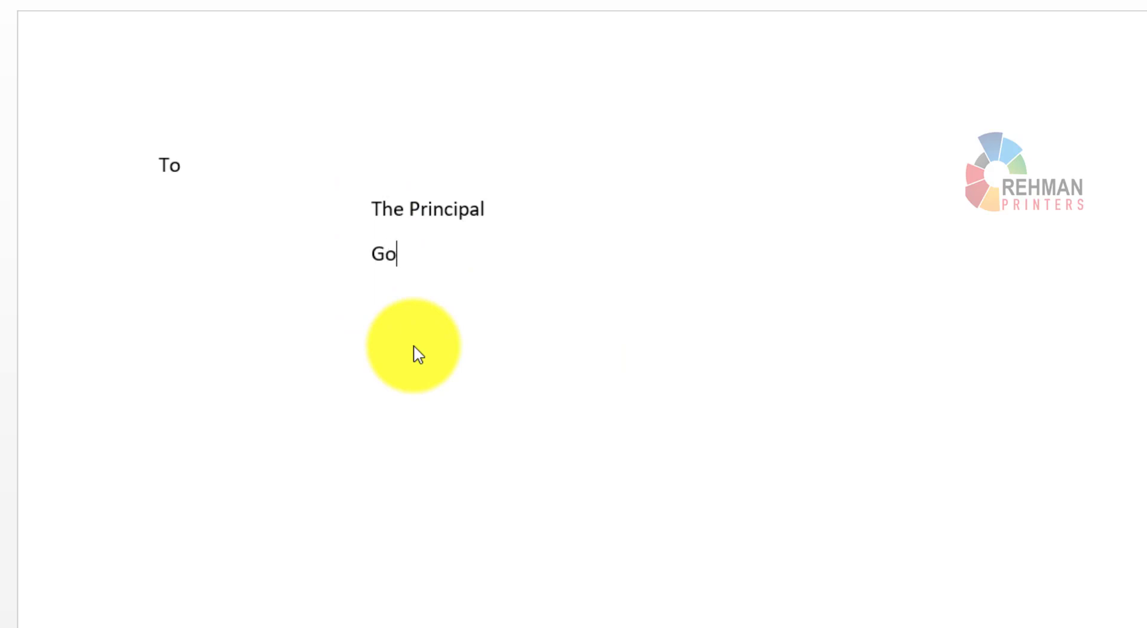
{"action": "type", "text": "vt high school"}
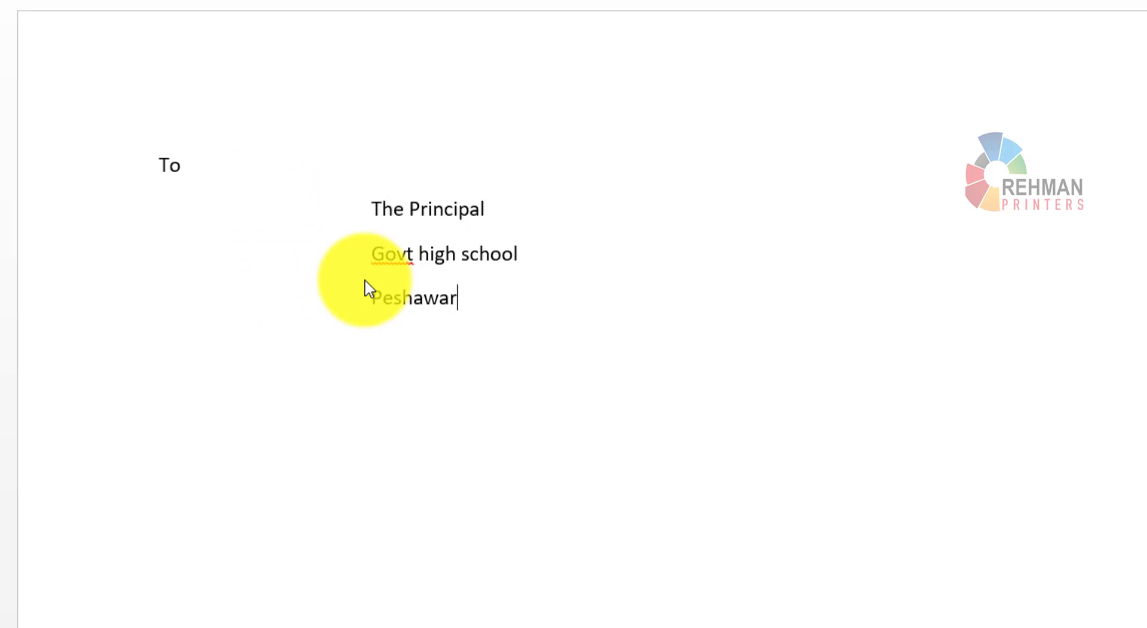
{"action": "left_click_drag", "start_coordinate": [345, 201], "coordinate": [366, 320]}
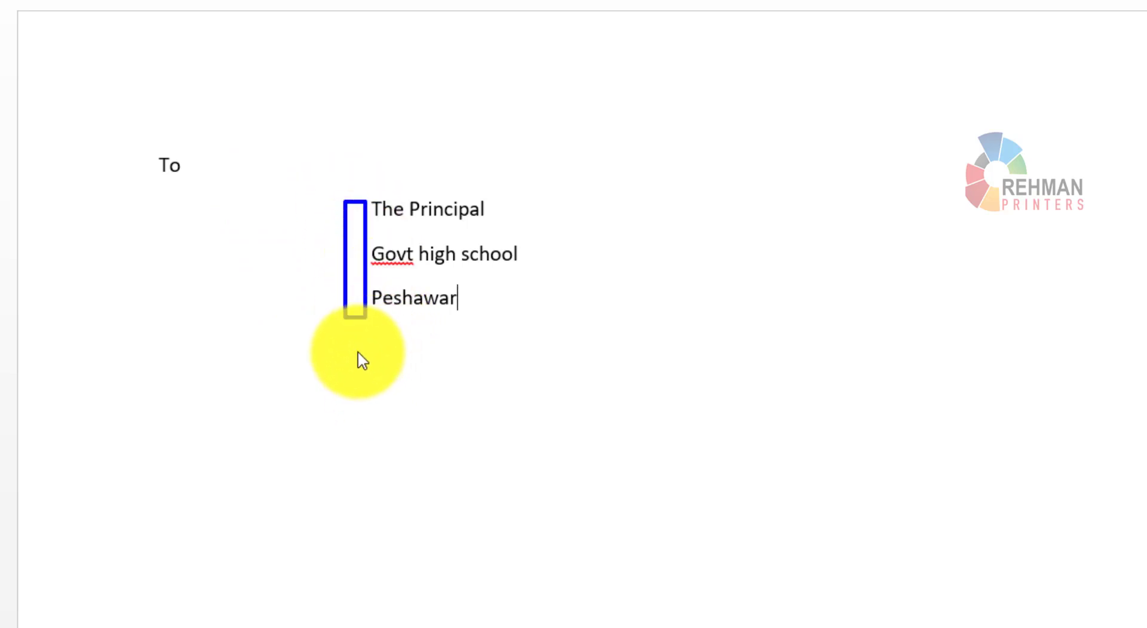
{"action": "left_click_drag", "start_coordinate": [357, 352], "coordinate": [377, 476]}
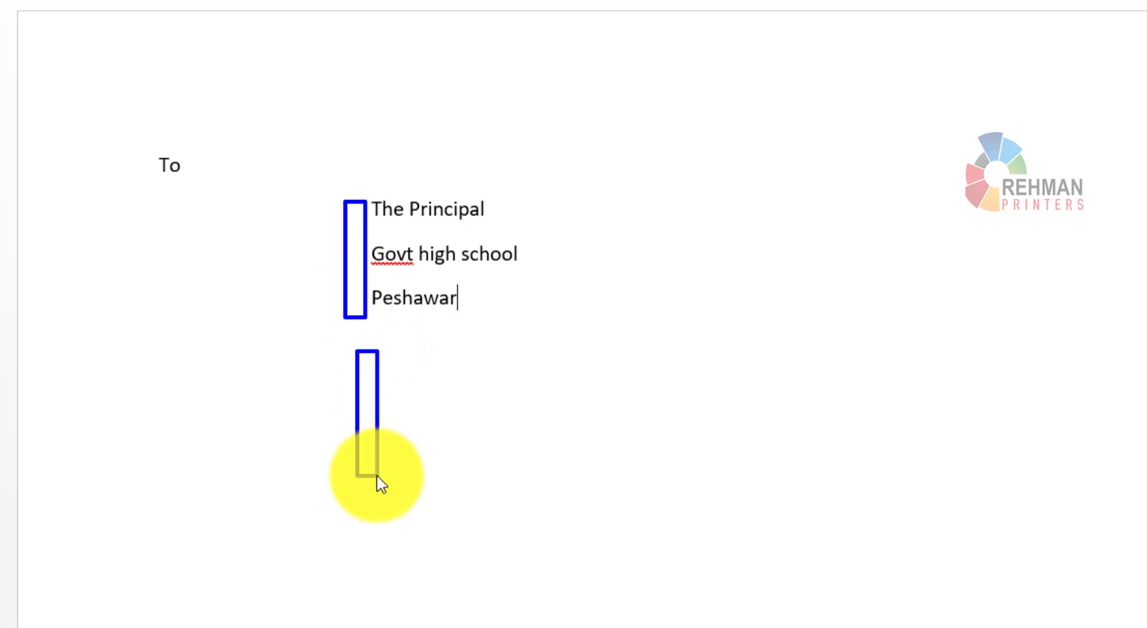
{"action": "key", "text": "Escape"}
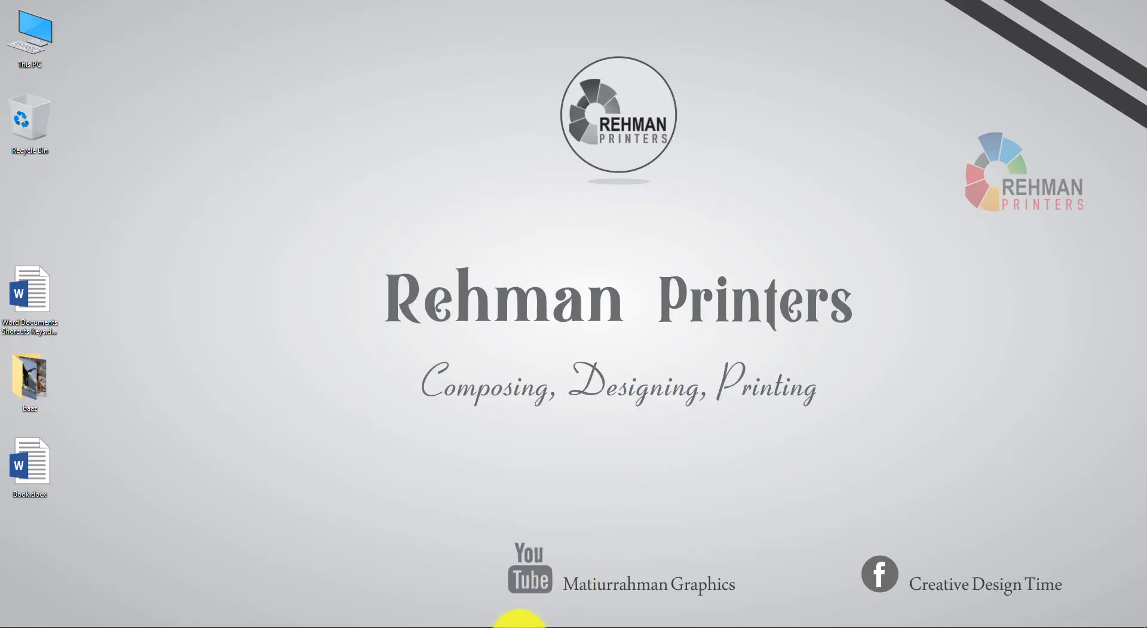
Step: Scroll through the shortcuts list highlighting passages, then create a new blank document with Ctrl+N
{"action": "scroll", "coordinate": [545, 398], "scroll_direction": "down", "scroll_amount": 2}
{"action": "scroll", "coordinate": [545, 397], "scroll_direction": "down", "scroll_amount": 2}
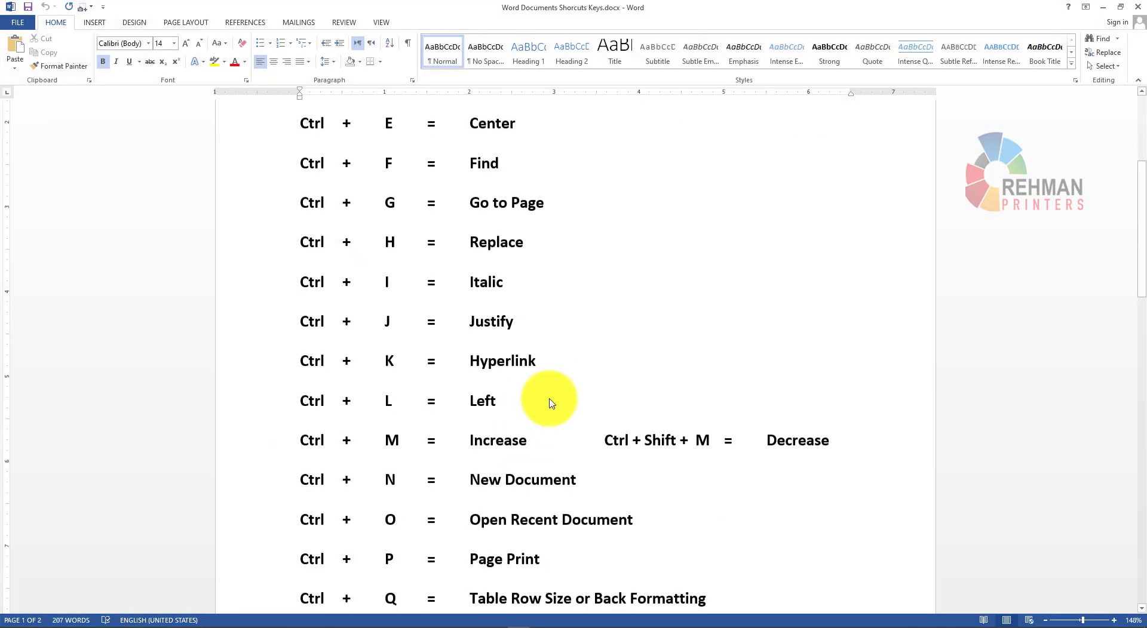
{"action": "scroll", "coordinate": [546, 399], "scroll_direction": "down", "scroll_amount": 2}
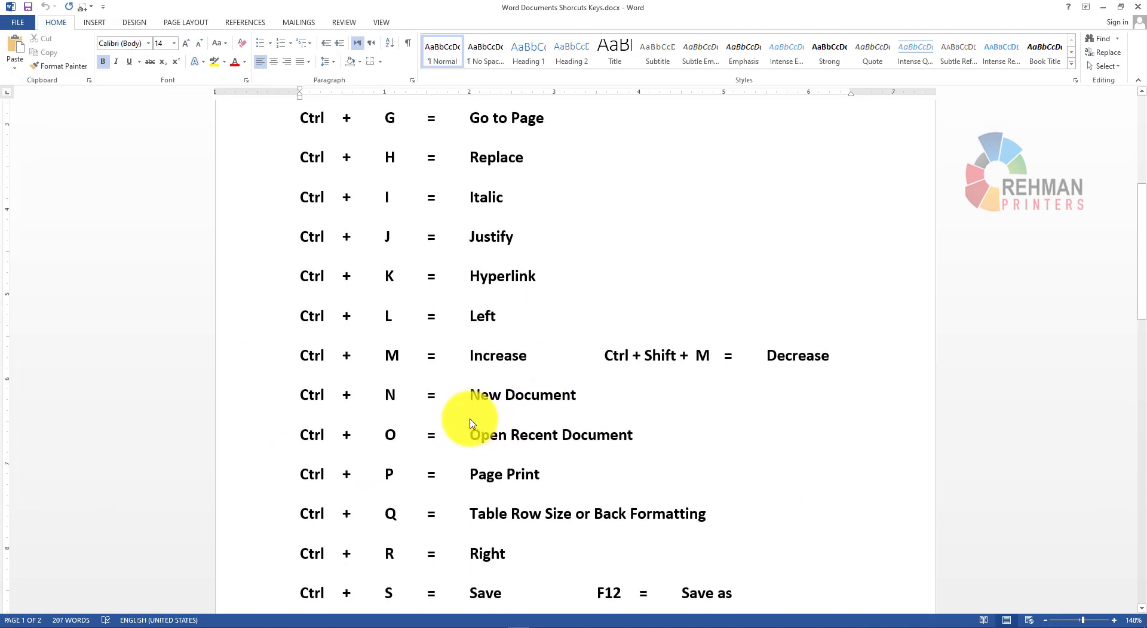
{"action": "left_click_drag", "start_coordinate": [276, 380], "coordinate": [601, 418]}
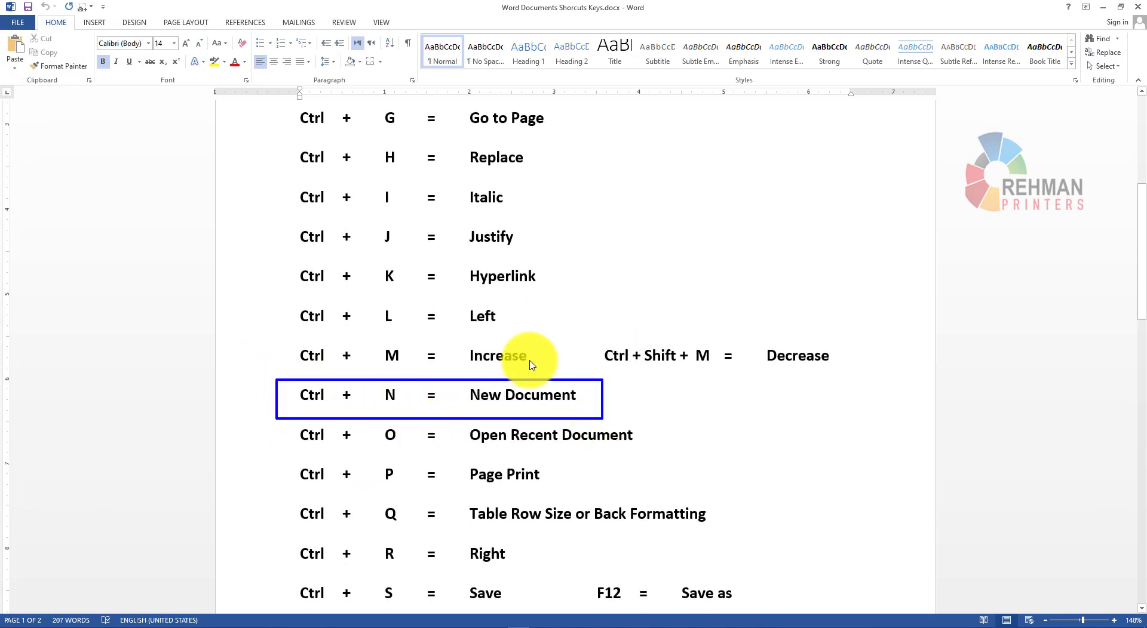
{"action": "left_click_drag", "start_coordinate": [286, 340], "coordinate": [536, 368]}
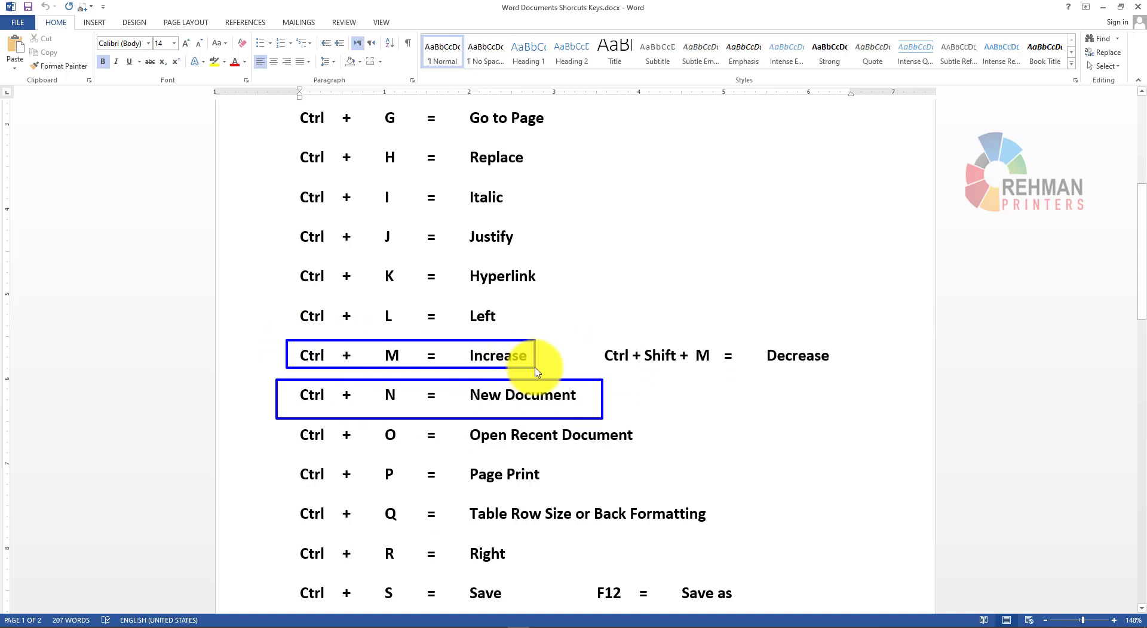
{"action": "left_click_drag", "start_coordinate": [580, 326], "coordinate": [854, 376]}
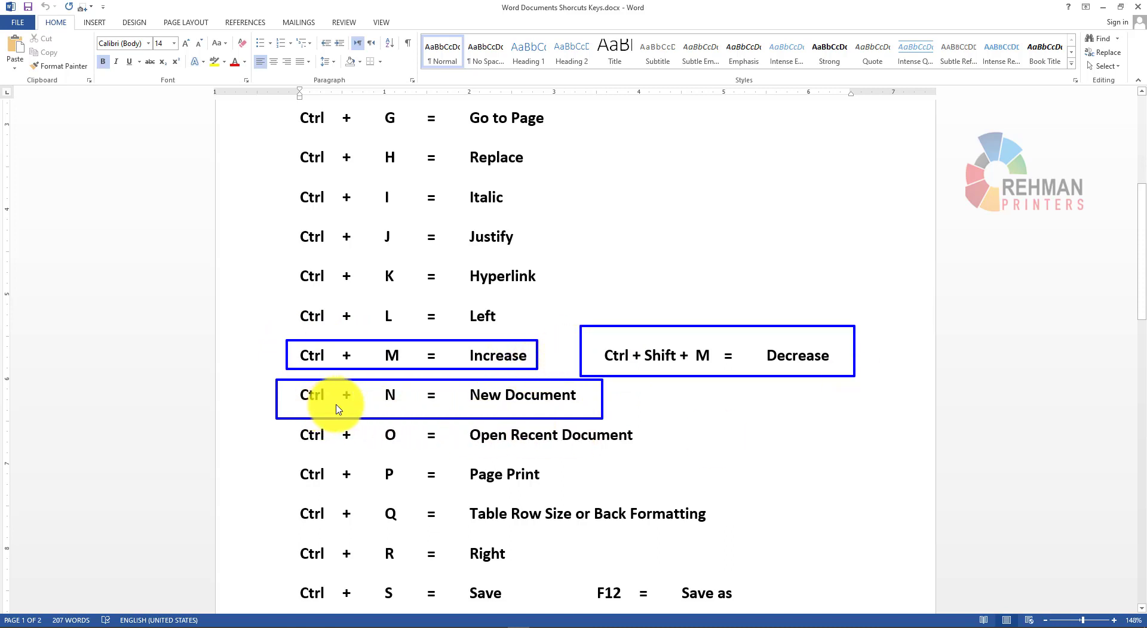
{"action": "key", "text": "Escape"}
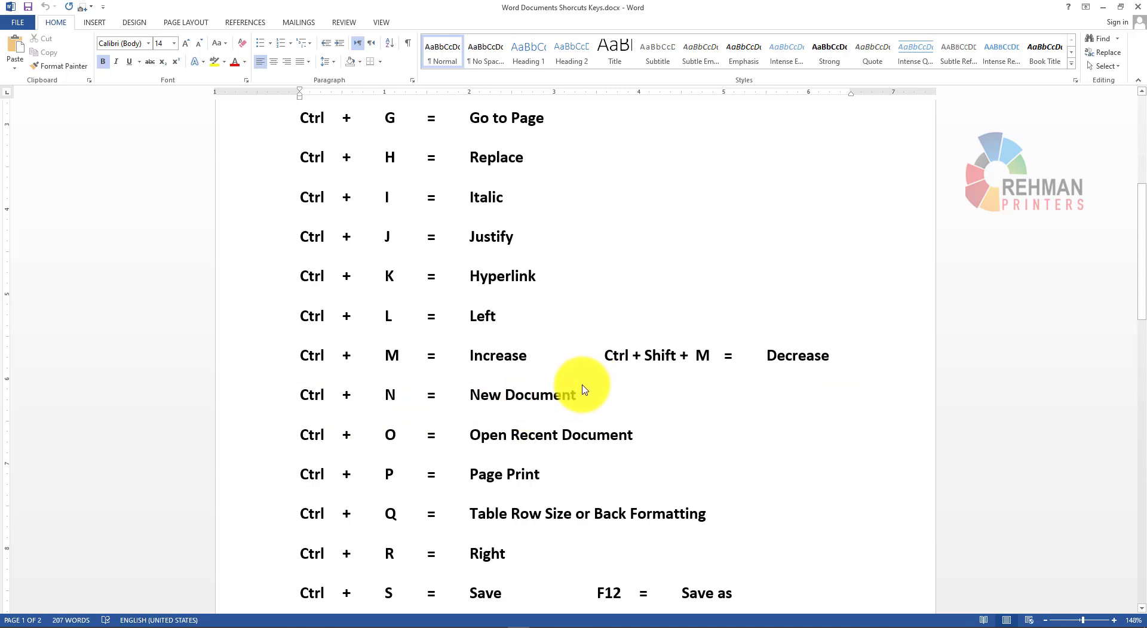
{"action": "key", "text": "ctrl+n"}
{"action": "type", "text": "=rand()"}
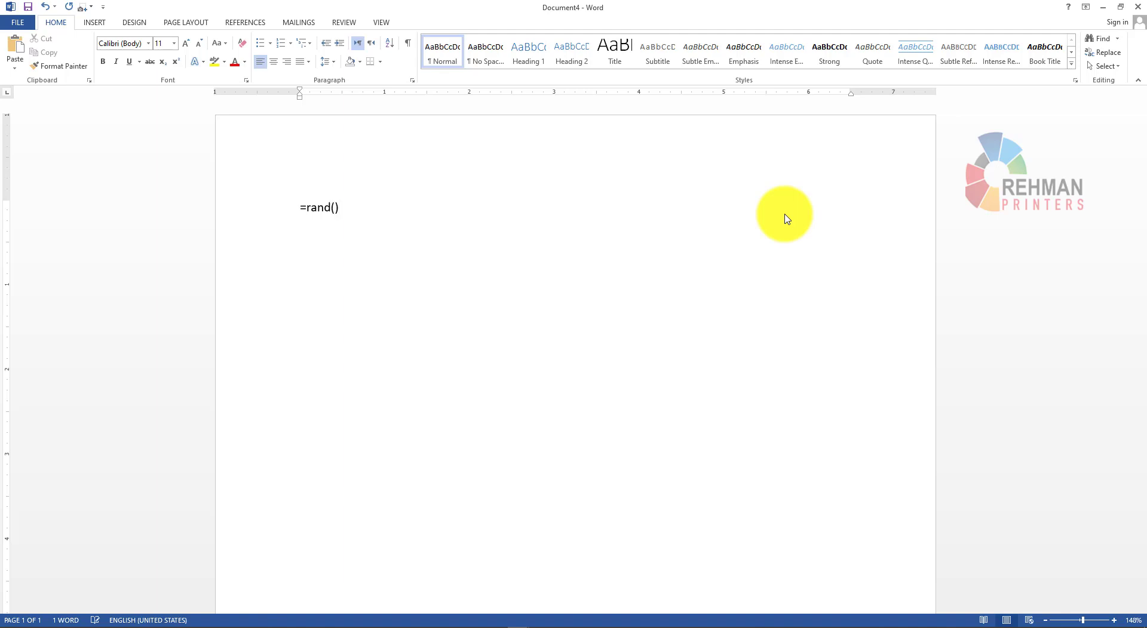
Step: Expand =rand() into five sample paragraphs, then show recent documents with Ctrl+O
{"action": "key", "text": "Return"}
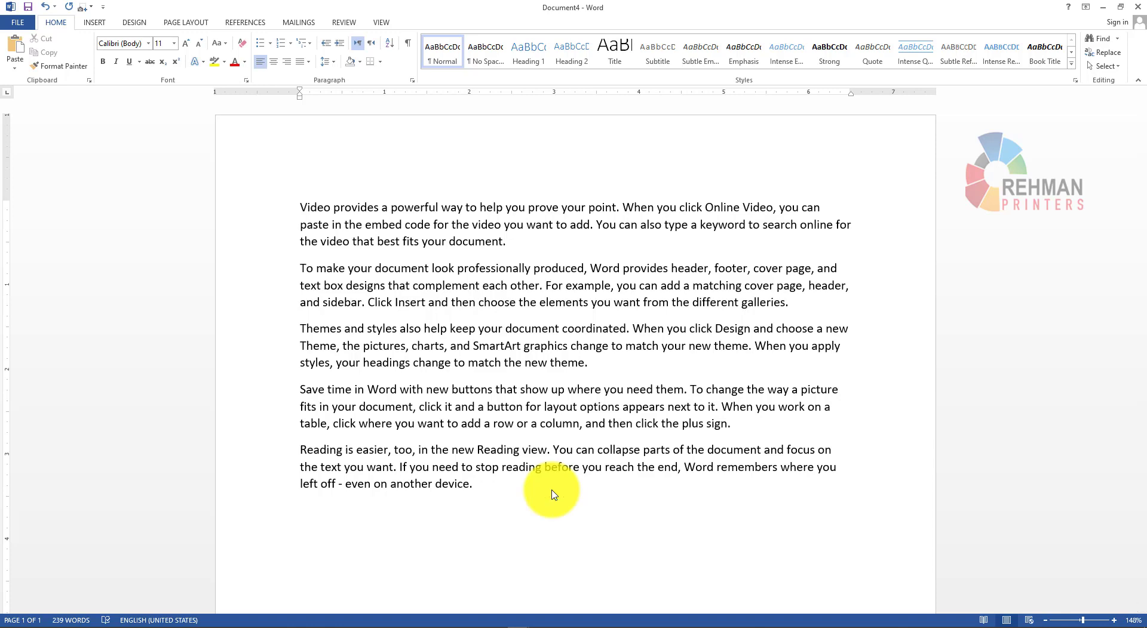
{"action": "key", "text": "ctrl+o"}
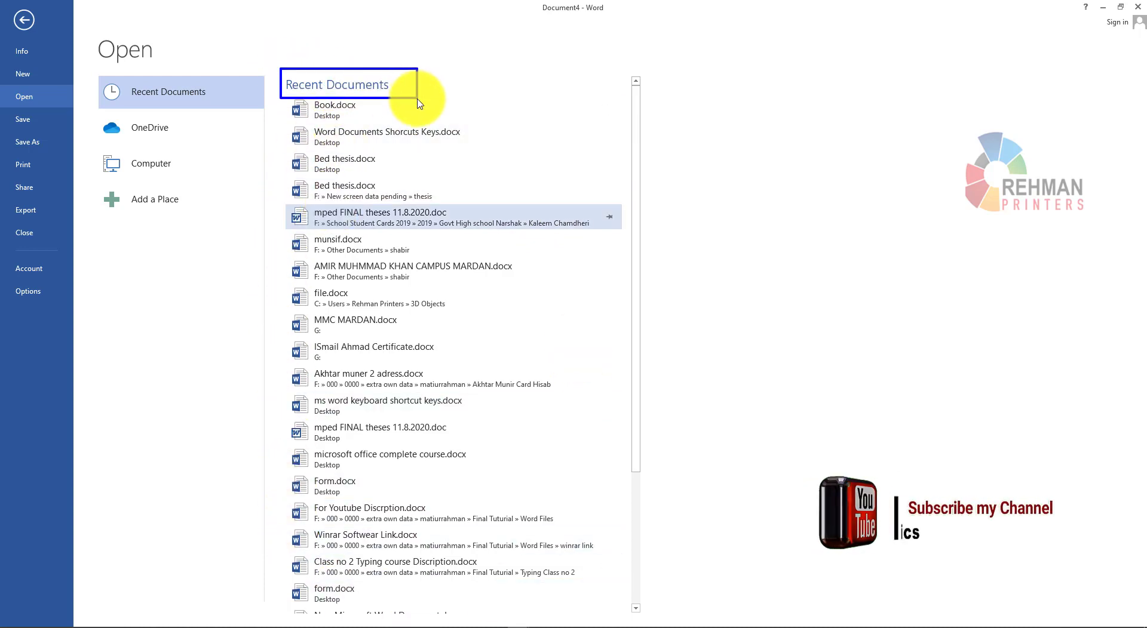
Step: Leave the Open page, preview the Print screen with Ctrl+P, then return to the document
{"action": "left_click", "coordinate": [25, 21]}
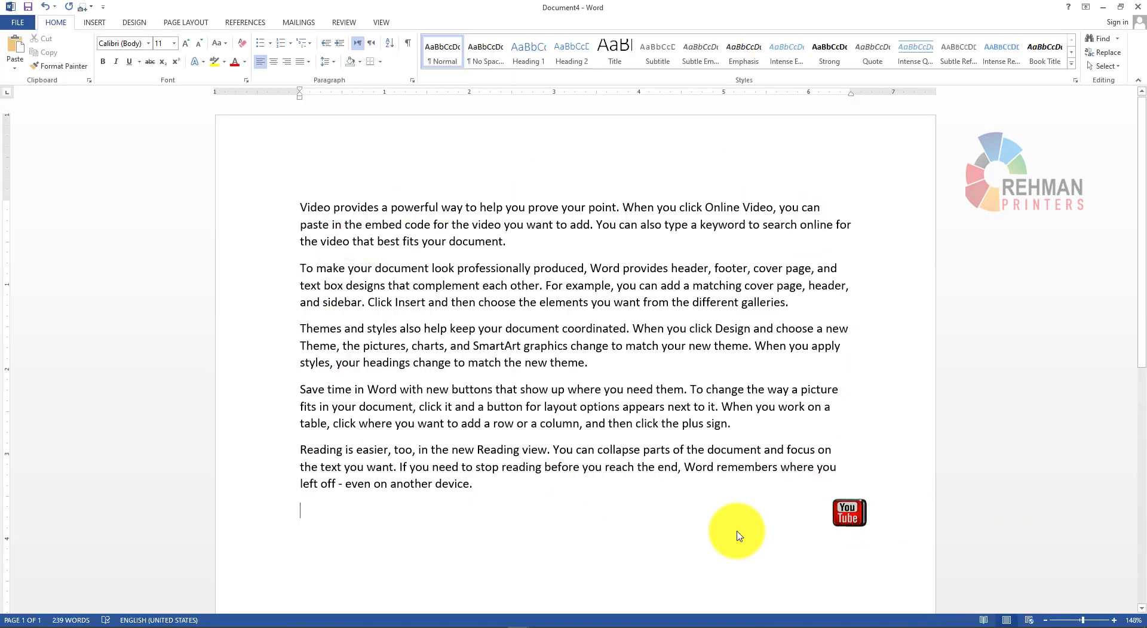
{"action": "key", "text": "ctrl+p"}
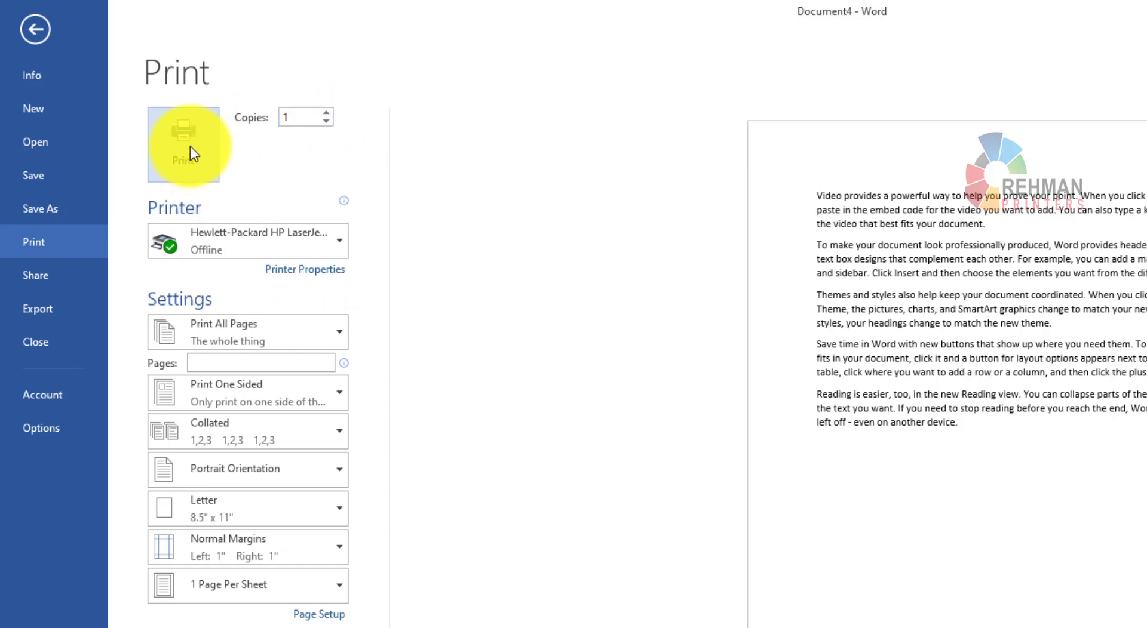
{"action": "left_click", "coordinate": [35, 29]}
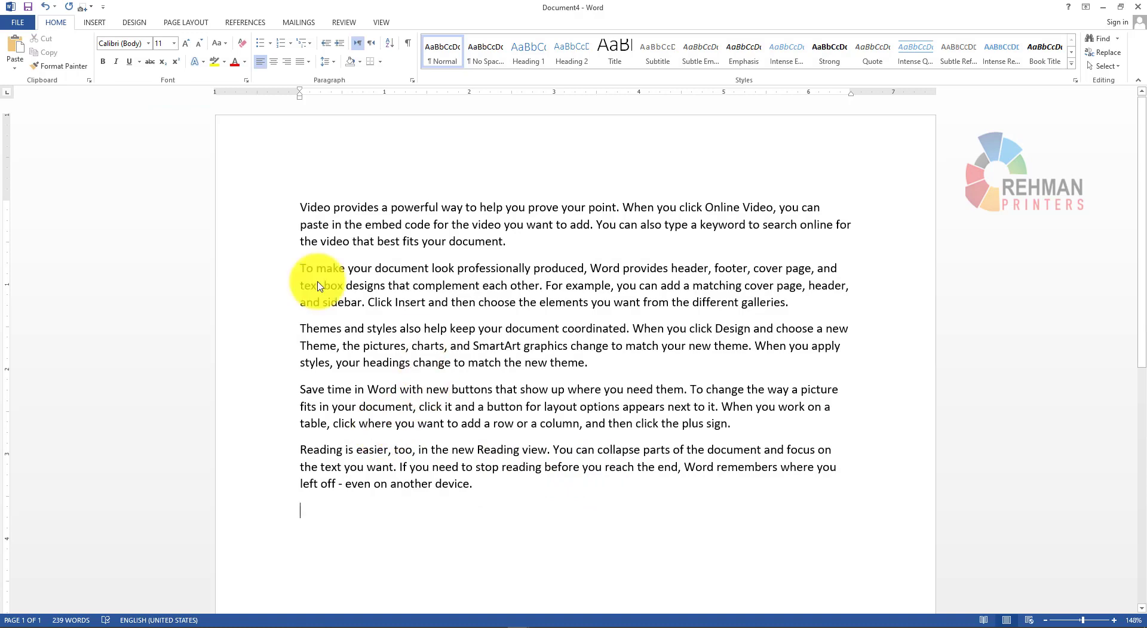
Step: Insert a 7-column, 4-row table below the last paragraph and drag it larger
{"action": "left_click", "coordinate": [96, 24]}
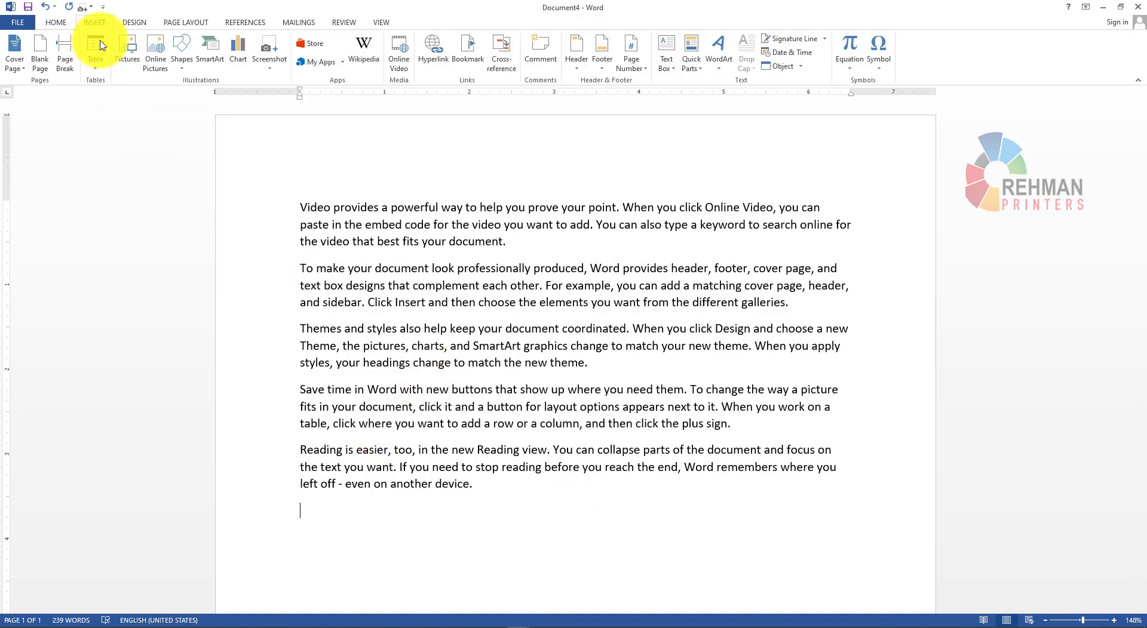
{"action": "left_click", "coordinate": [96, 54]}
{"action": "left_click", "coordinate": [158, 127]}
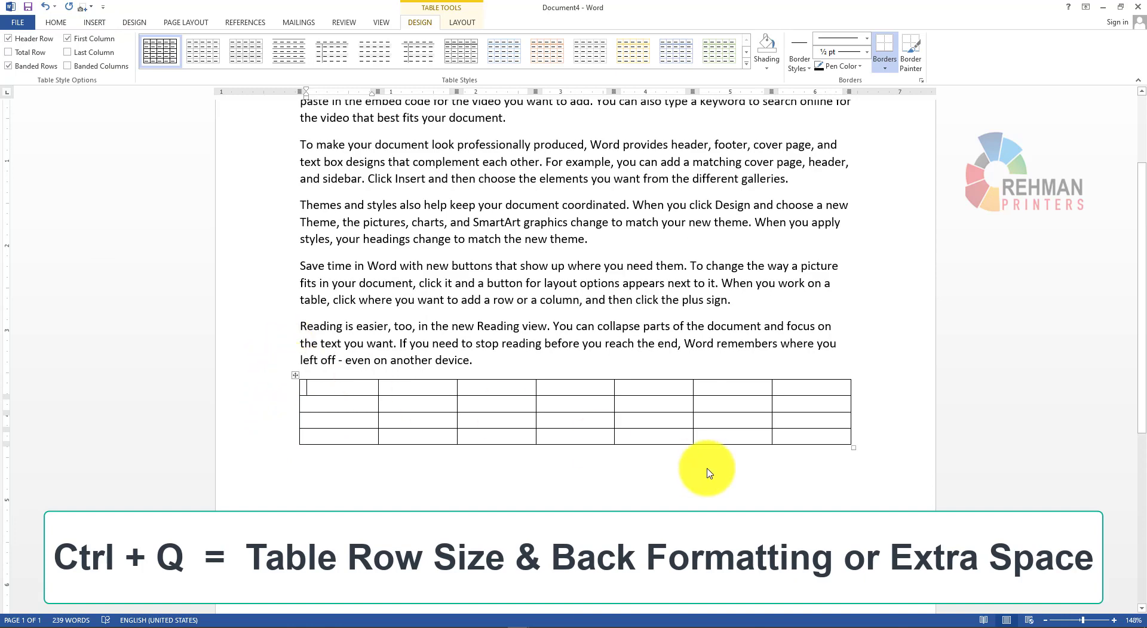
{"action": "left_click_drag", "start_coordinate": [854, 453], "coordinate": [858, 470]}
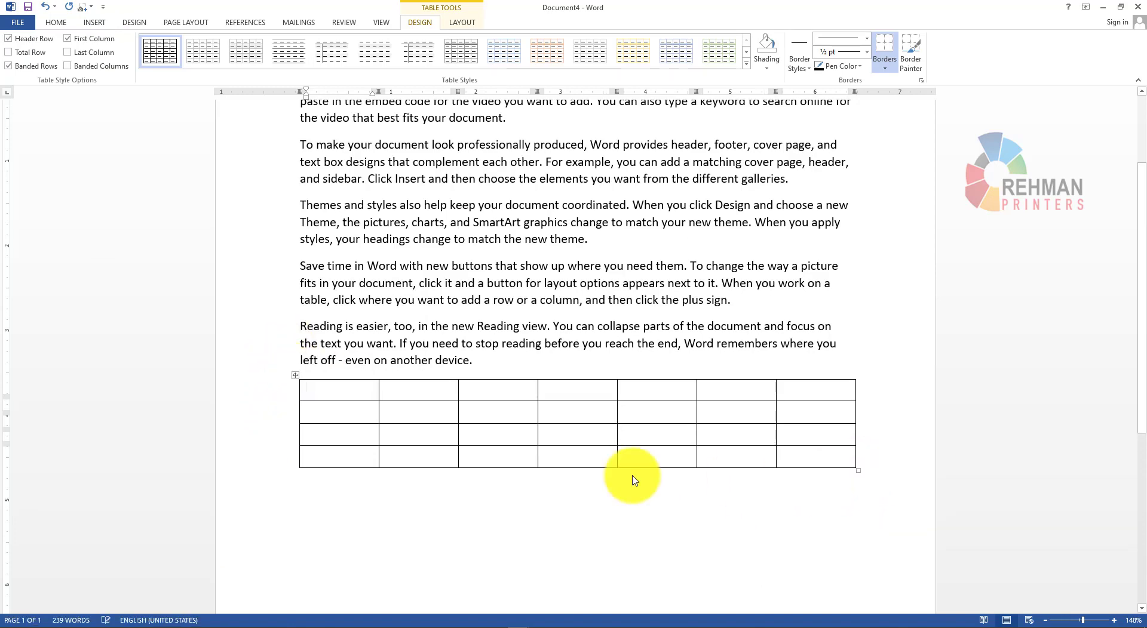
Step: Select the table and stretch its rows taller, then undo the Themes paragraph indent
{"action": "left_click", "coordinate": [296, 377]}
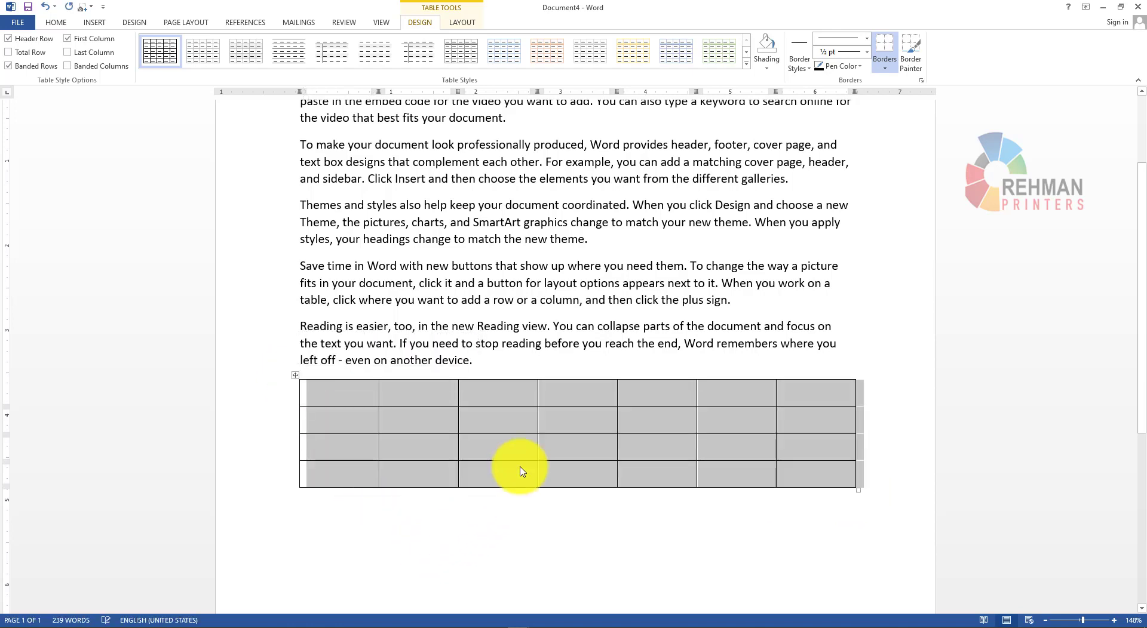
{"action": "key", "text": "Left"}
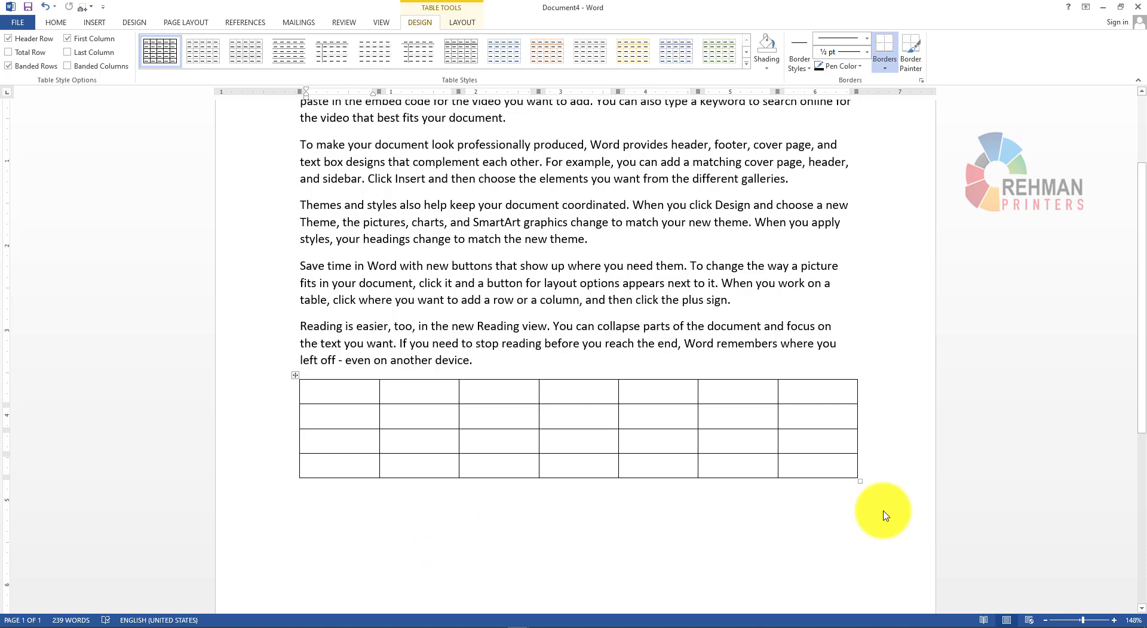
{"action": "left_click_drag", "start_coordinate": [860, 481], "coordinate": [860, 487]}
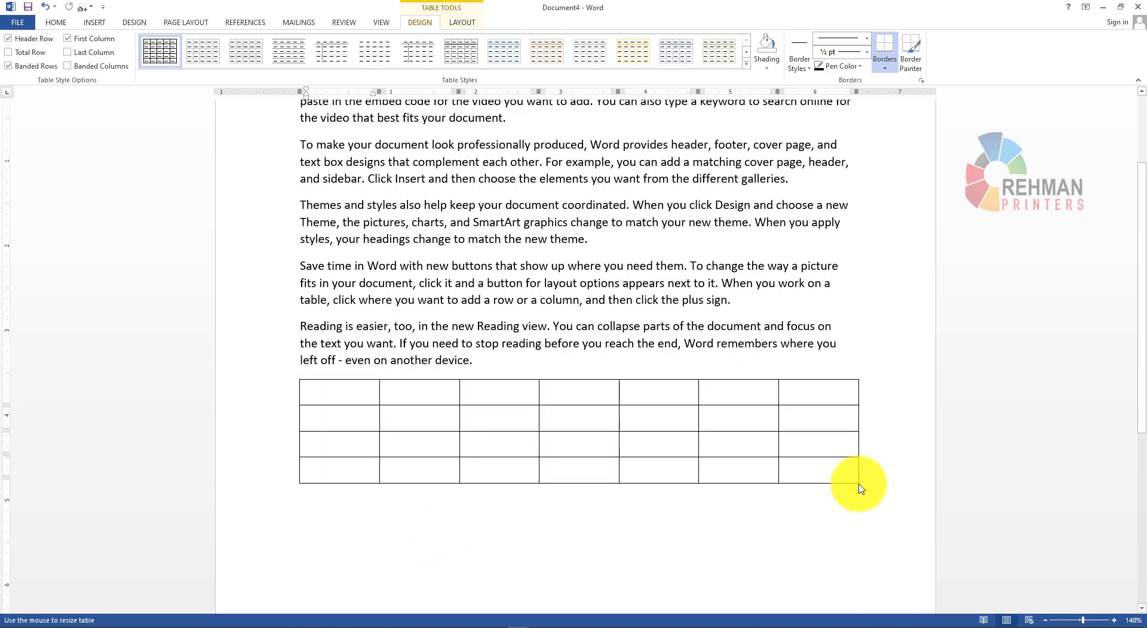
{"action": "left_click", "coordinate": [295, 376]}
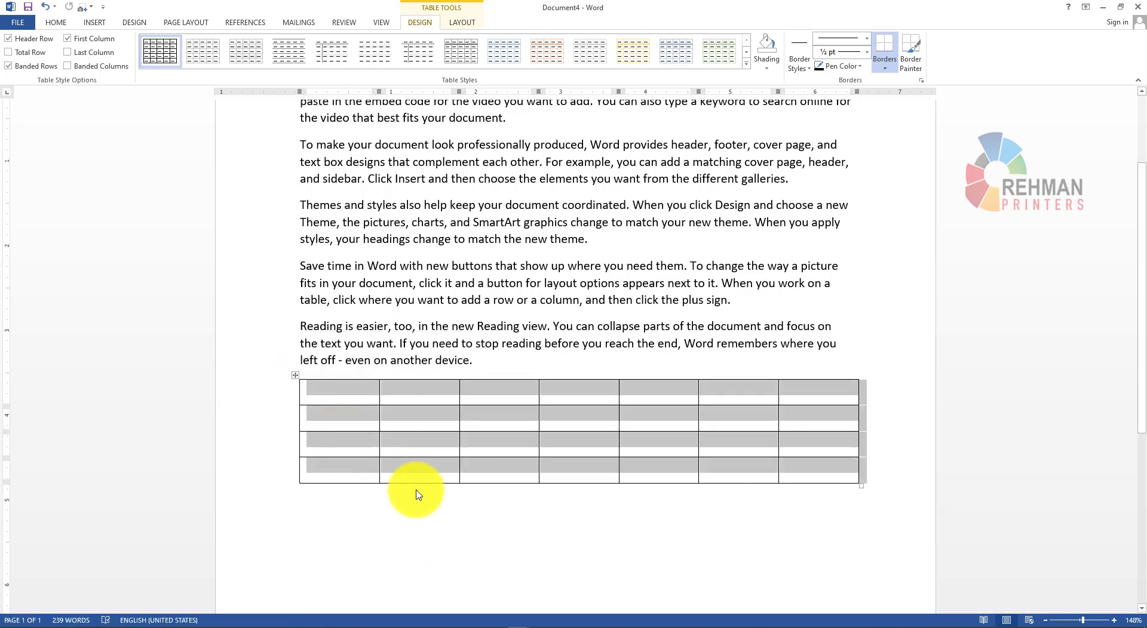
{"action": "key", "text": "Left"}
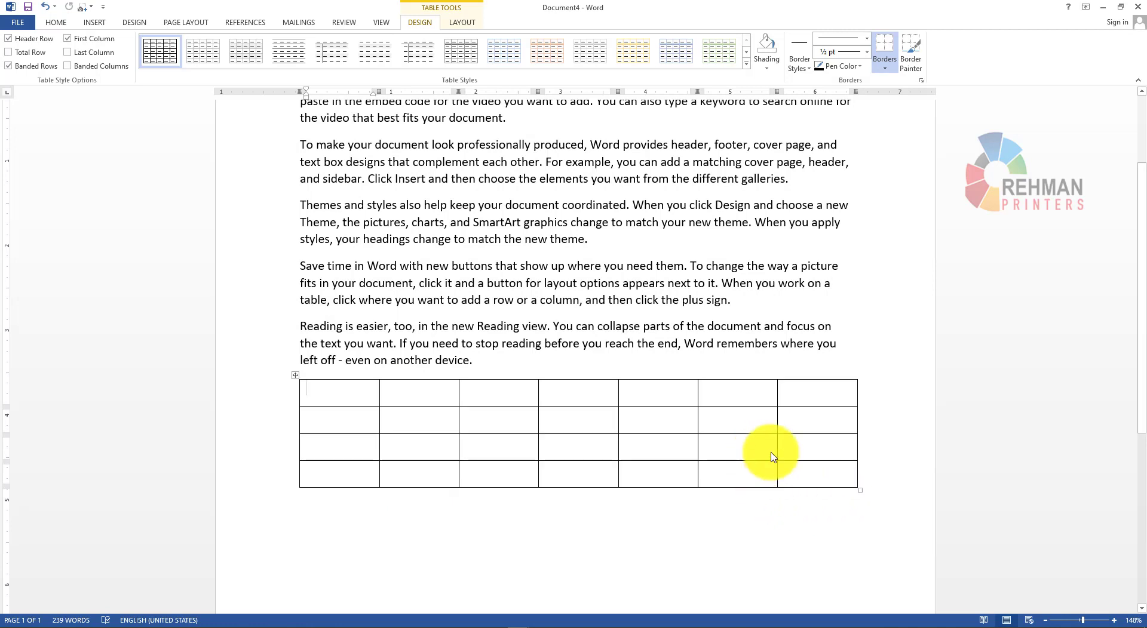
{"action": "mouse_move", "coordinate": [860, 491]}
{"action": "left_mouse_down"}
{"action": "mouse_move", "coordinate": [864, 537]}
{"action": "mouse_move", "coordinate": [860, 455]}
{"action": "left_mouse_up"}
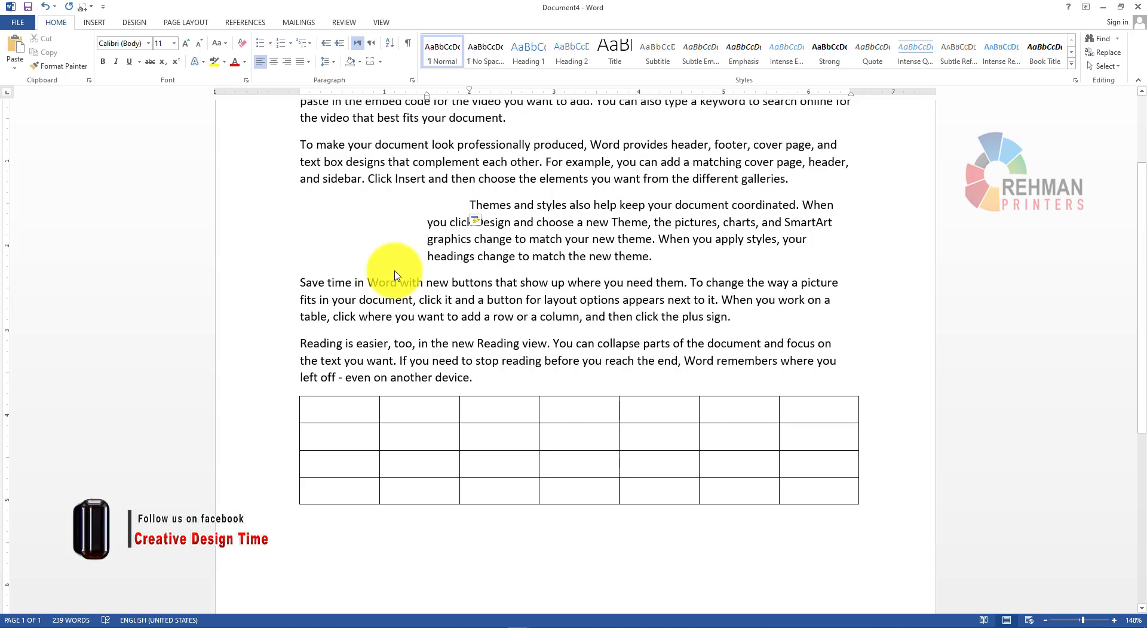
{"action": "key", "text": "ctrl+z"}
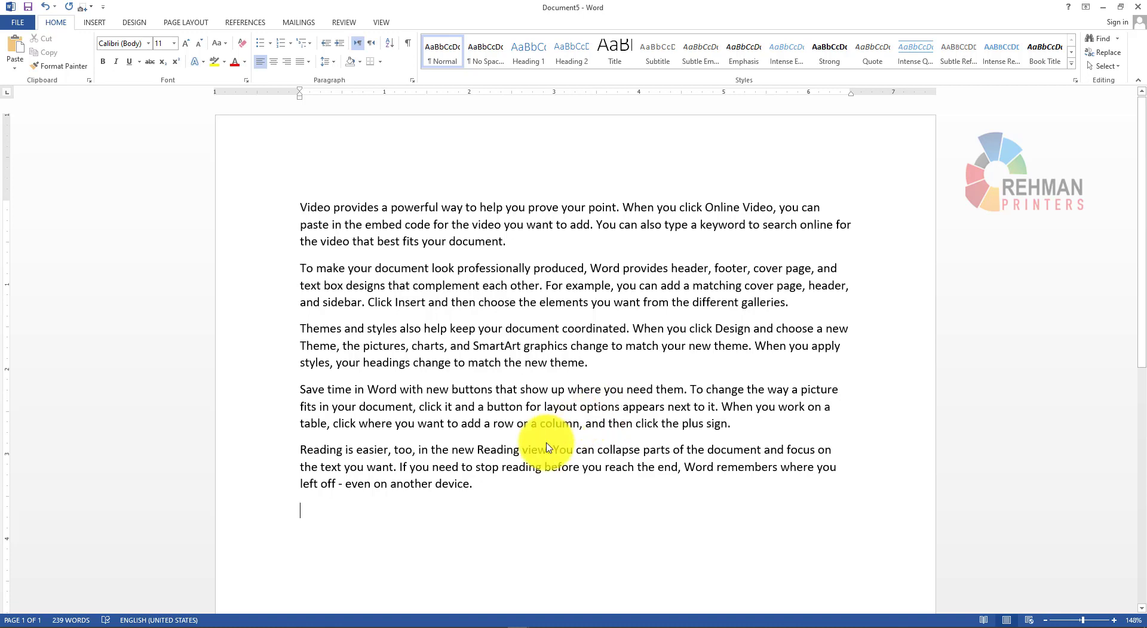
Step: Add a right-aligned test line below the five paragraphs, delete it again, and save Document5
{"action": "scroll", "coordinate": [547, 448], "scroll_direction": "down", "scroll_amount": 3}
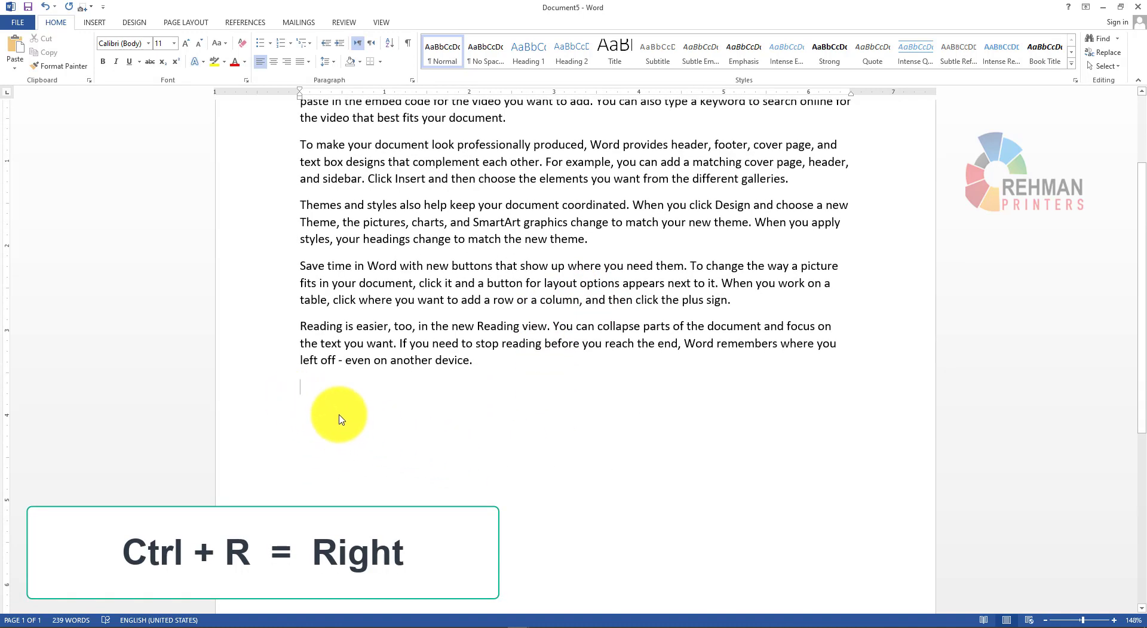
{"action": "key", "text": "ctrl+e"}
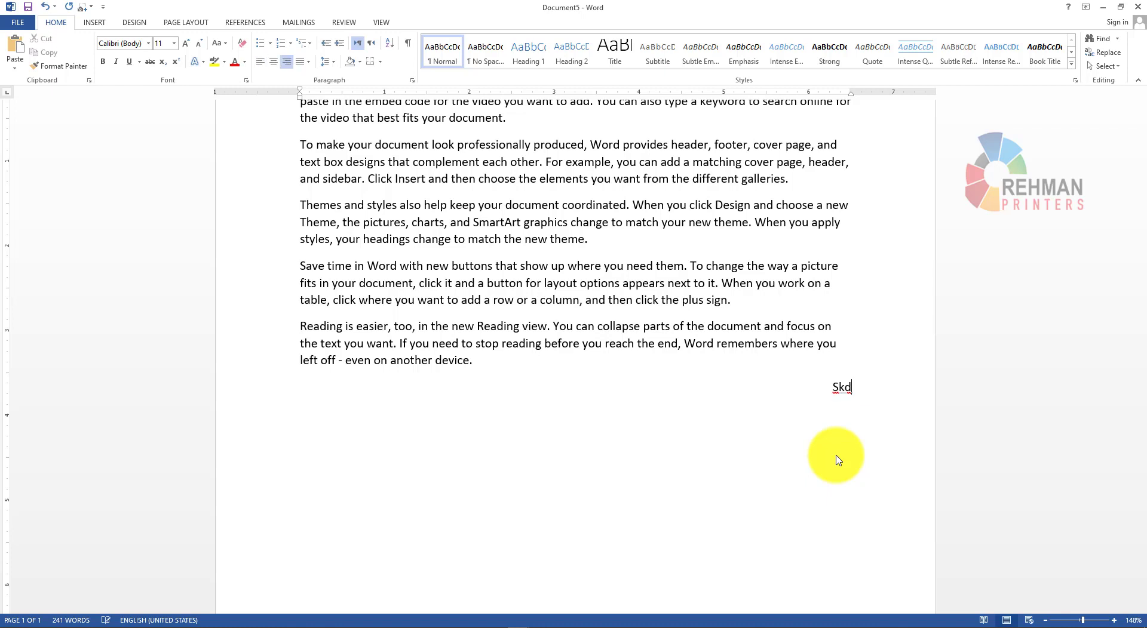
{"action": "key", "text": "BackSpace"}
{"action": "key", "text": "BackSpace"}
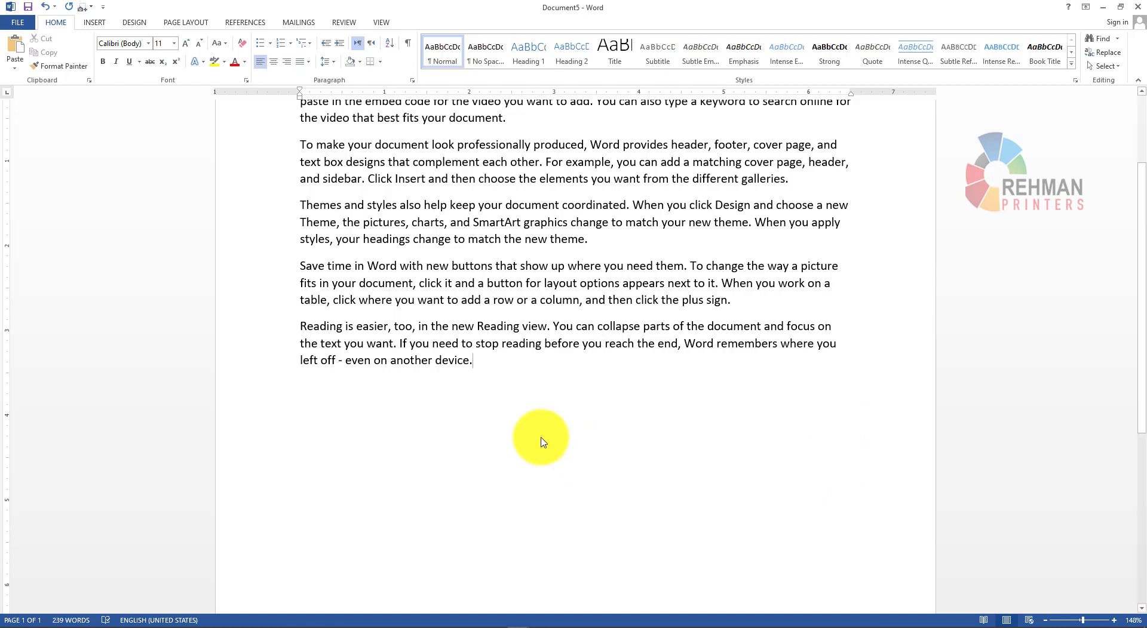
{"action": "scroll", "coordinate": [539, 443], "scroll_direction": "up", "scroll_amount": 3}
{"action": "key", "text": "ctrl+s"}
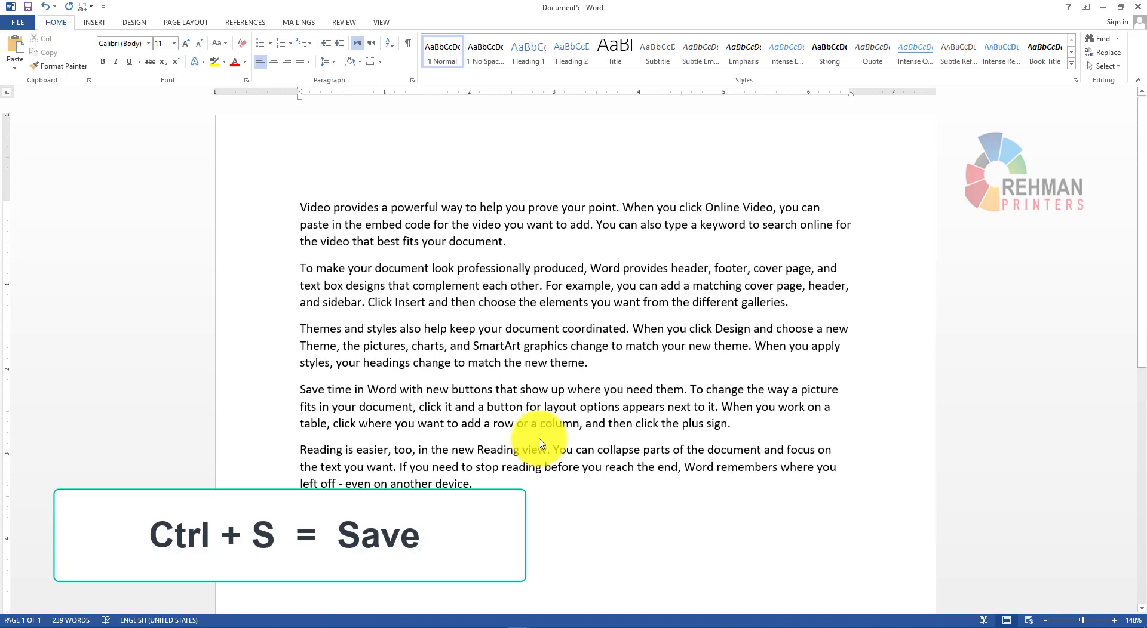
{"action": "key", "text": "ctrl+s"}
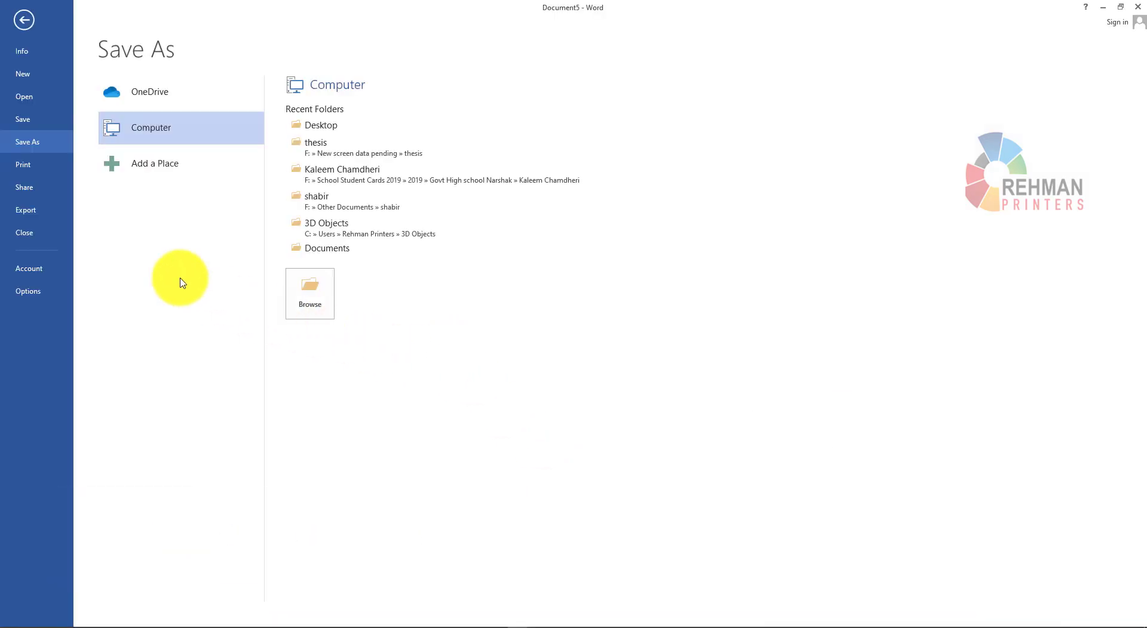
{"action": "left_click", "coordinate": [23, 22]}
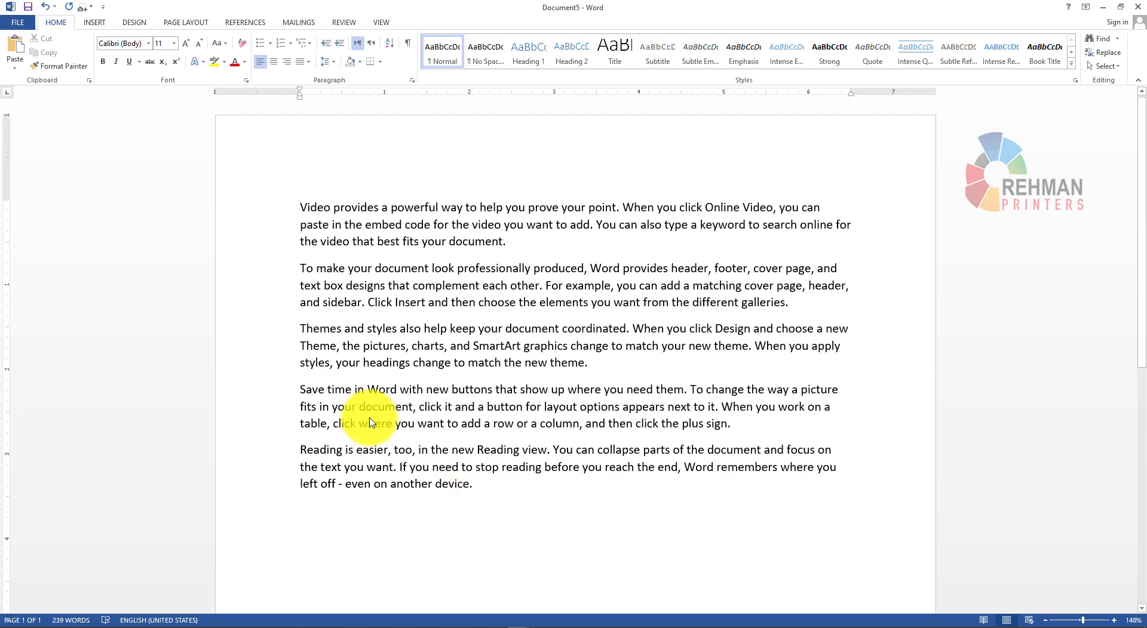
{"action": "left_click", "coordinate": [18, 22]}
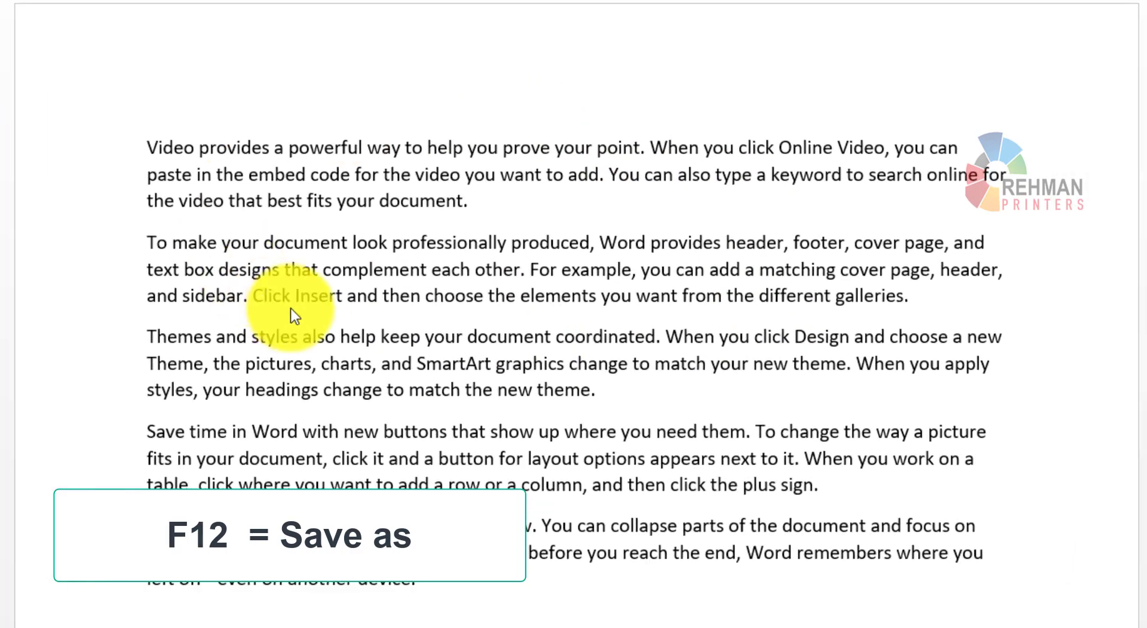
Step: Color the phrase 'that best fits your document.' red
{"action": "left_click", "coordinate": [481, 210]}
{"action": "left_click", "coordinate": [256, 206], "text": "shift"}
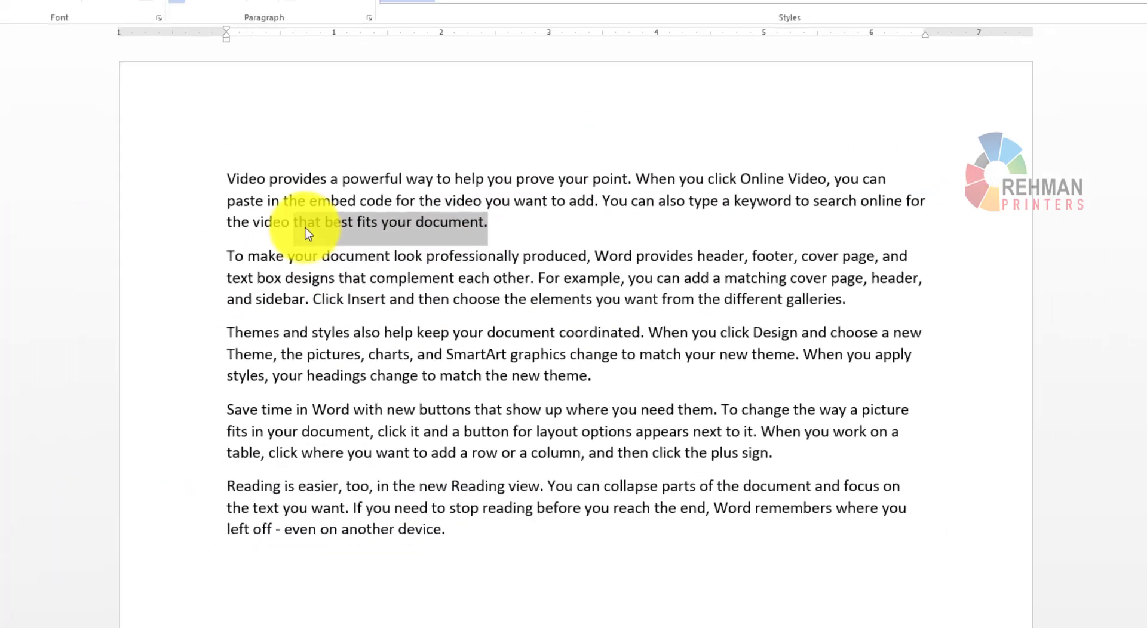
{"action": "left_click", "coordinate": [235, 66]}
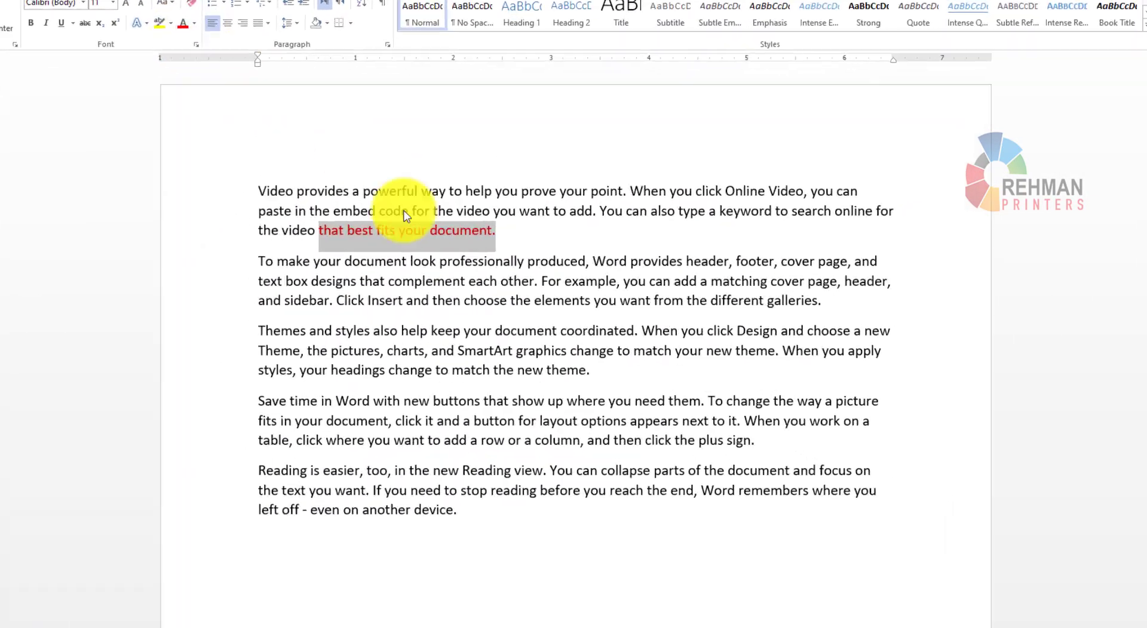
Step: Set 'Click Insert and then choose the' in Times New Roman, then bring up Save As
{"action": "left_click_drag", "start_coordinate": [525, 303], "coordinate": [366, 303]}
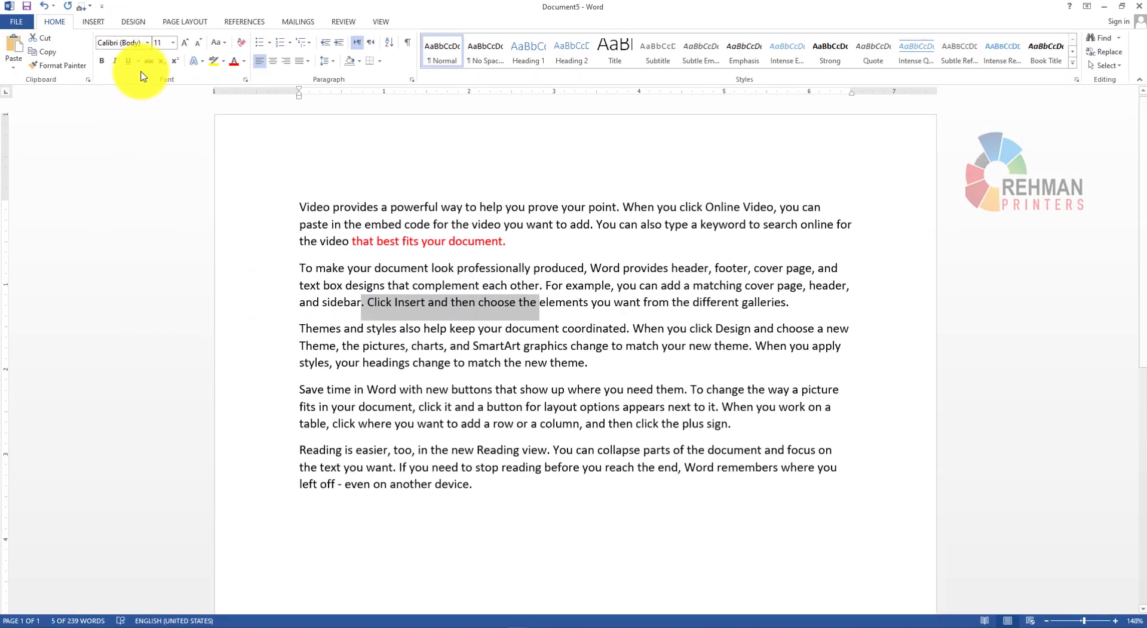
{"action": "left_click", "coordinate": [148, 44]}
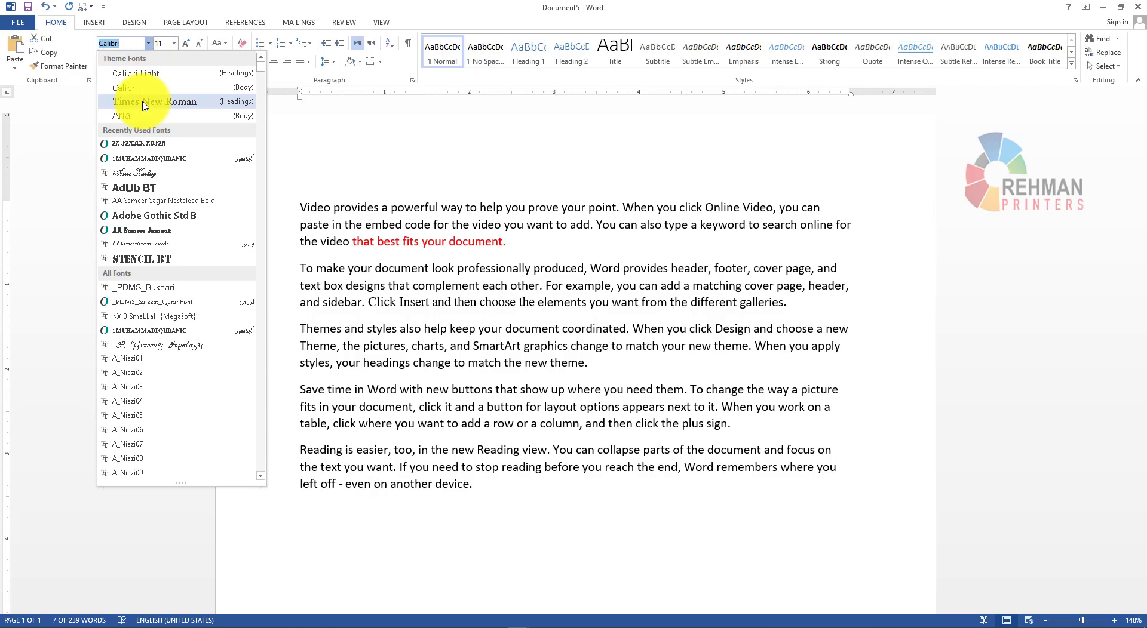
{"action": "left_click", "coordinate": [143, 102]}
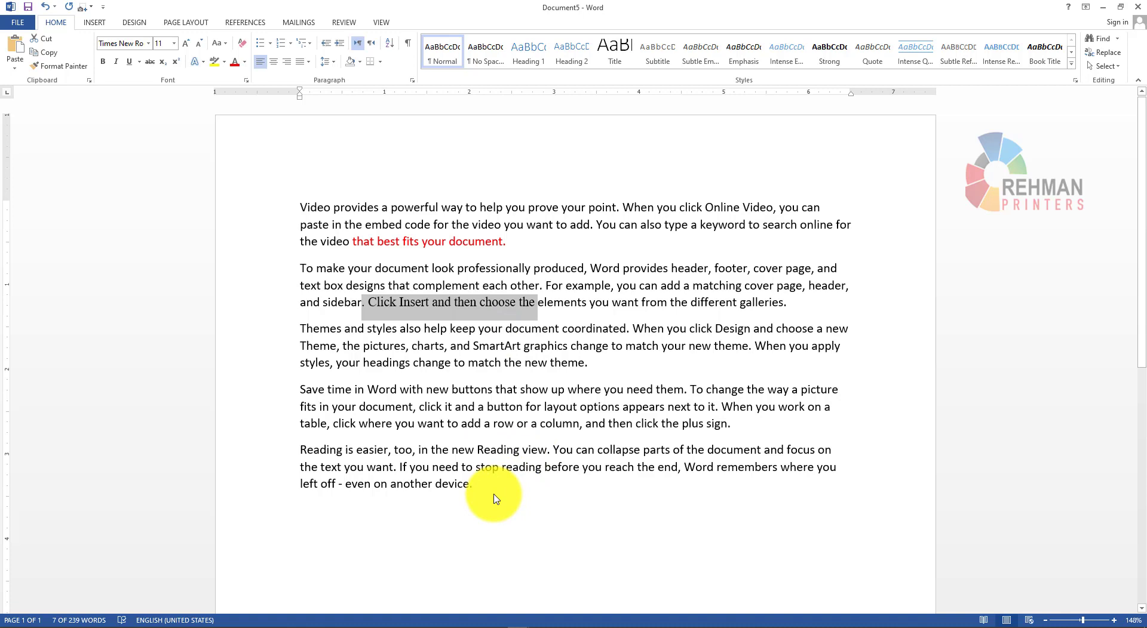
{"action": "key", "text": "F12"}
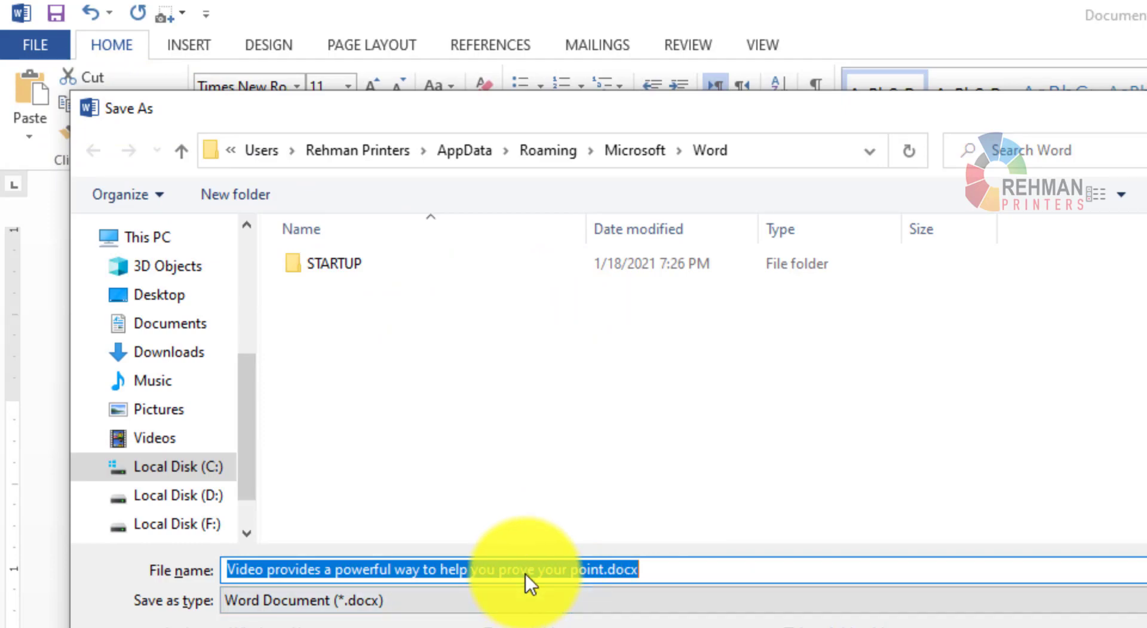
Step: Enter test file name 'dsfsdfsdf' with Desktop as the location, then cancel the save
{"action": "type", "text": "dsfsdfsdf"}
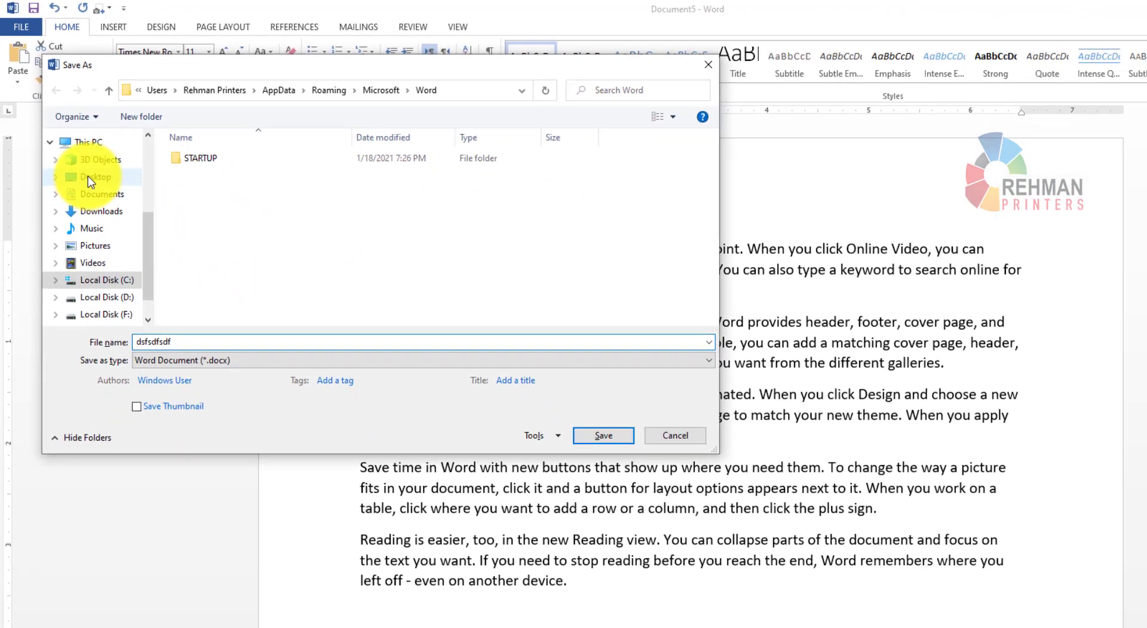
{"action": "left_click", "coordinate": [89, 178]}
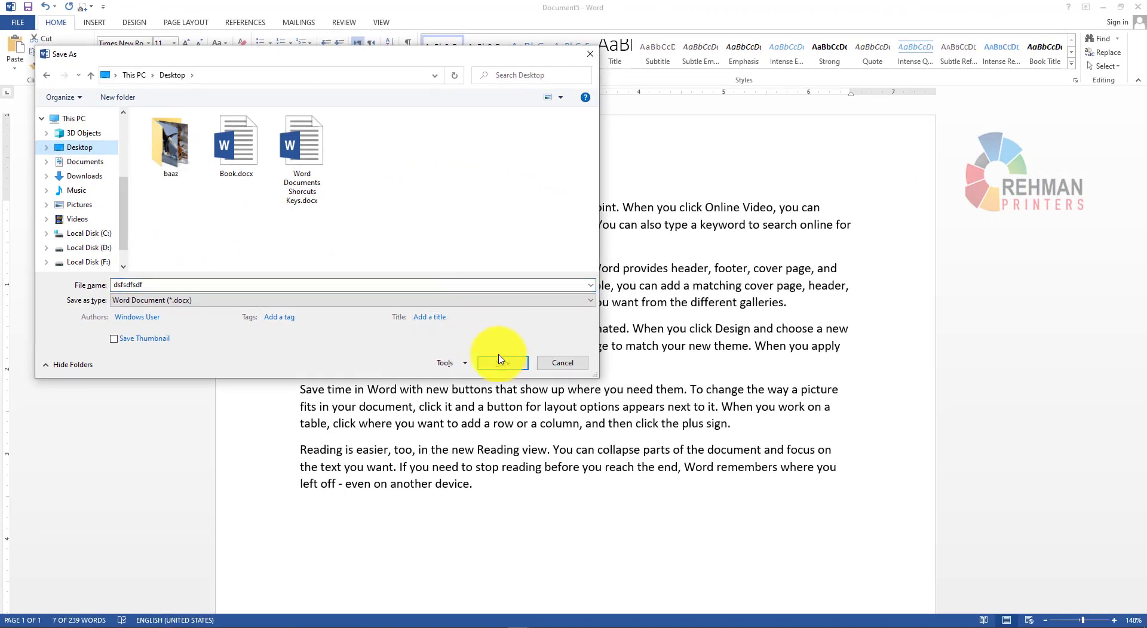
{"action": "left_click", "coordinate": [577, 365]}
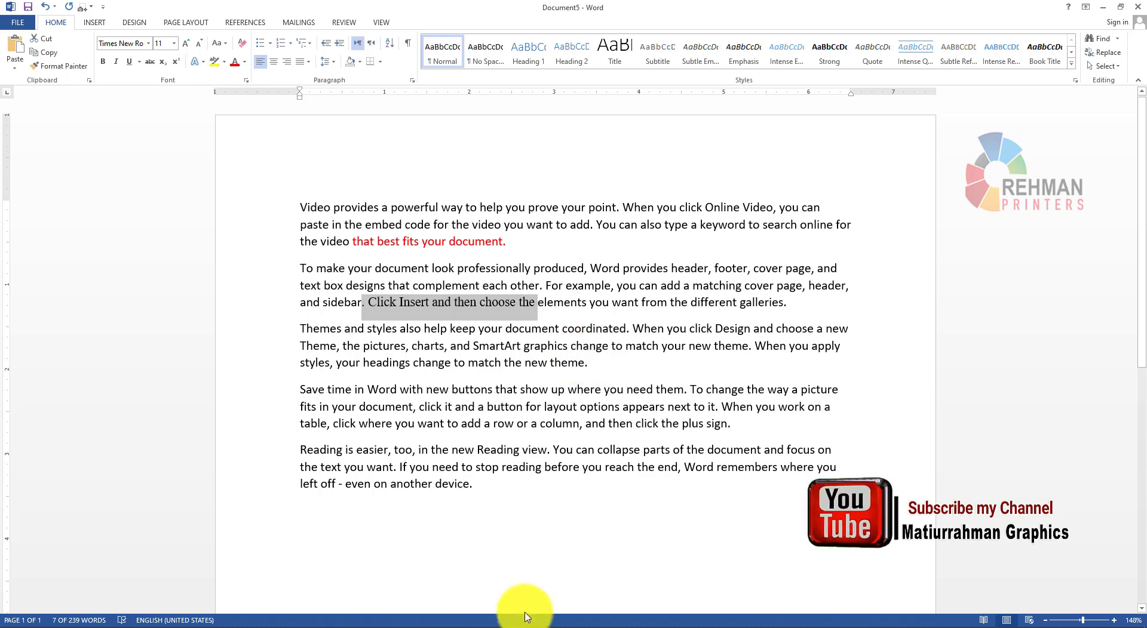
{"action": "mouse_move", "coordinate": [517, 625]}
{"action": "left_click", "coordinate": [386, 591]}
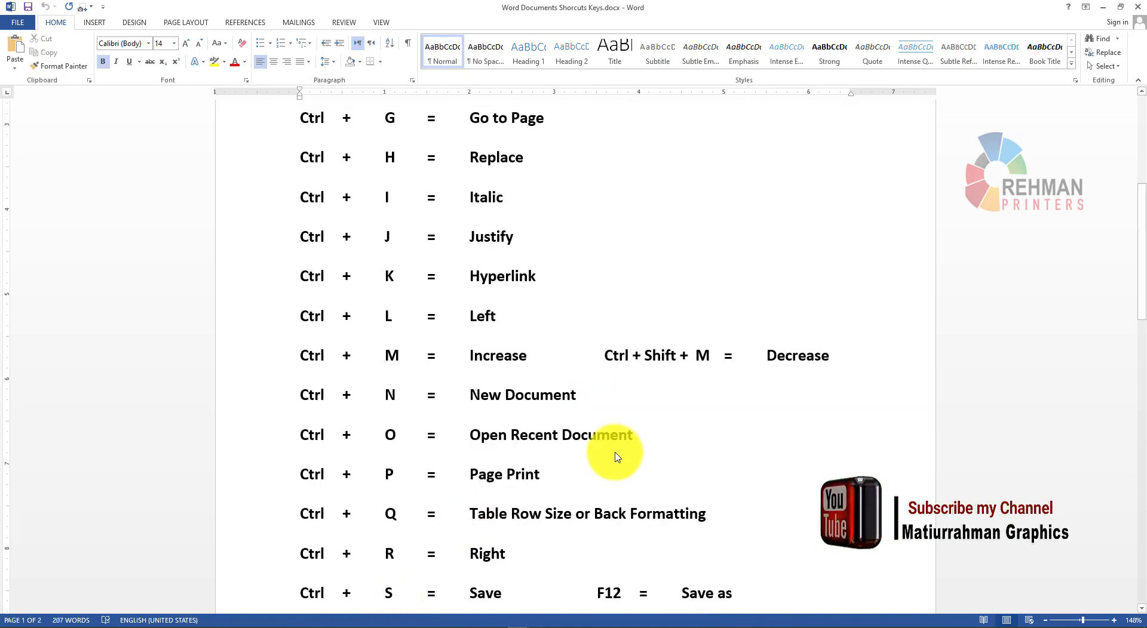
{"action": "scroll", "coordinate": [612, 451], "scroll_direction": "down", "scroll_amount": 3}
{"action": "scroll", "coordinate": [609, 455], "scroll_direction": "down", "scroll_amount": 4}
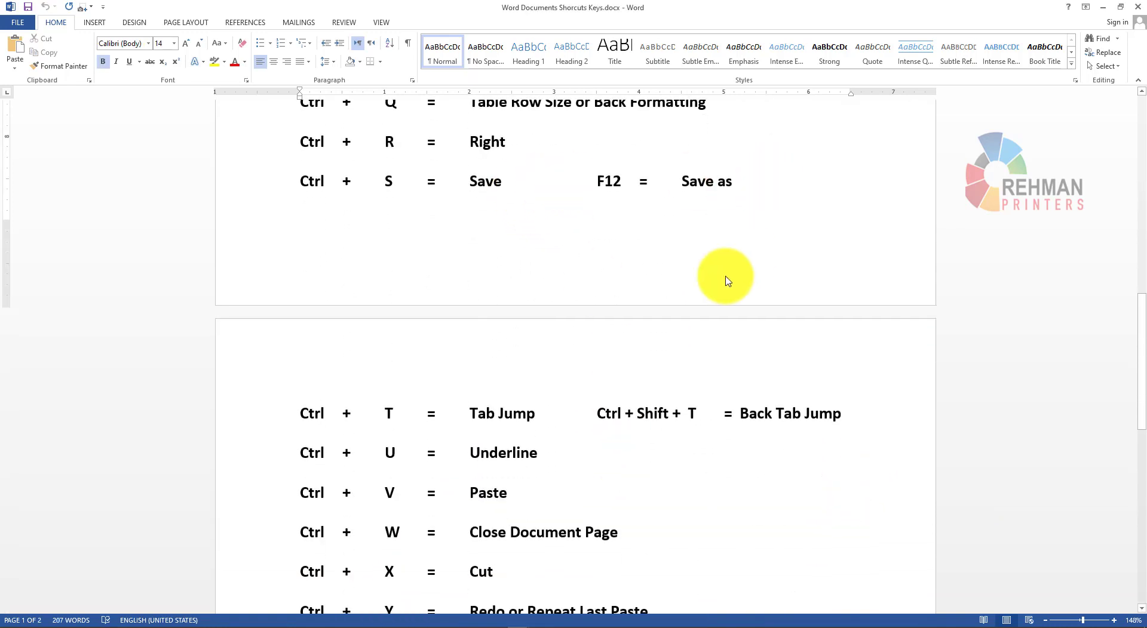
{"action": "scroll", "coordinate": [475, 374], "scroll_direction": "down", "scroll_amount": 2}
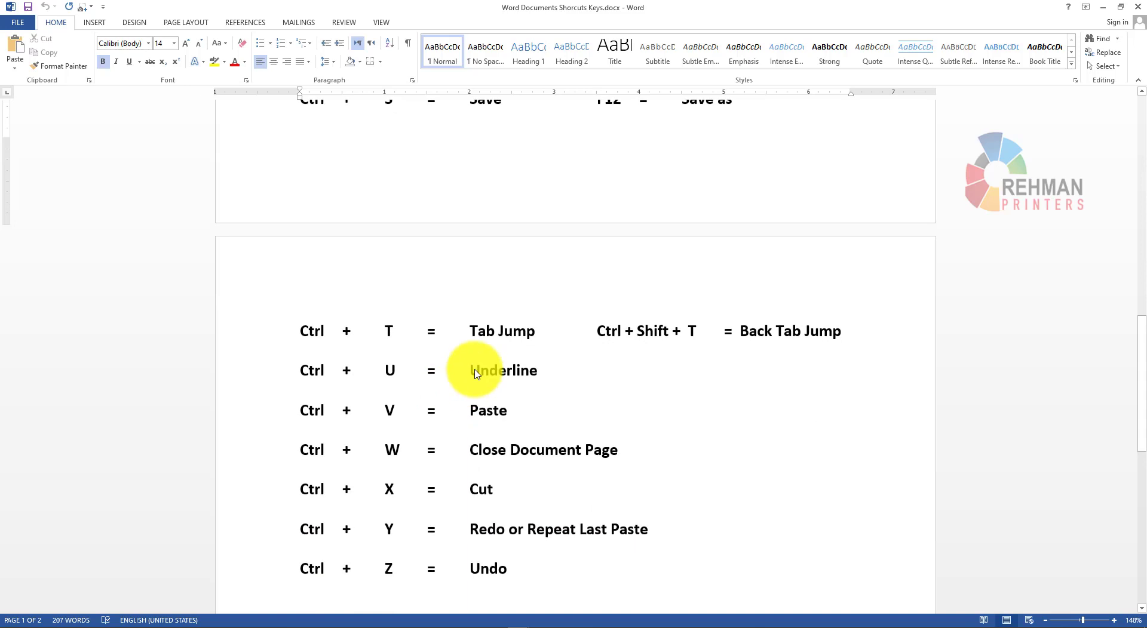
{"action": "left_click_drag", "start_coordinate": [273, 300], "coordinate": [859, 356]}
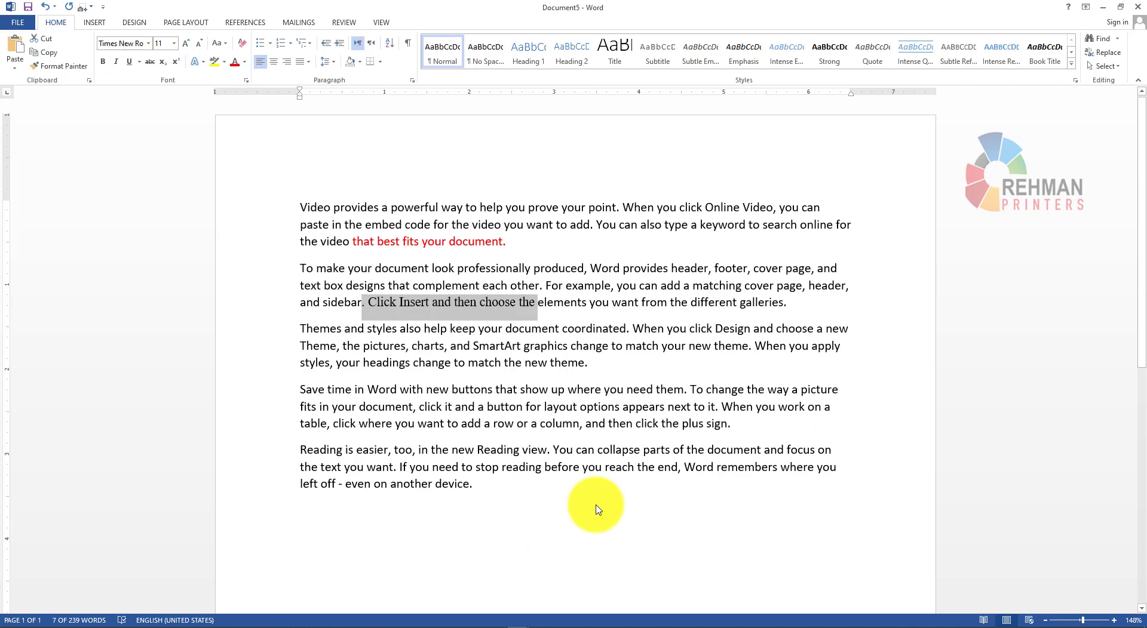
{"action": "key", "text": "ctrl+a"}
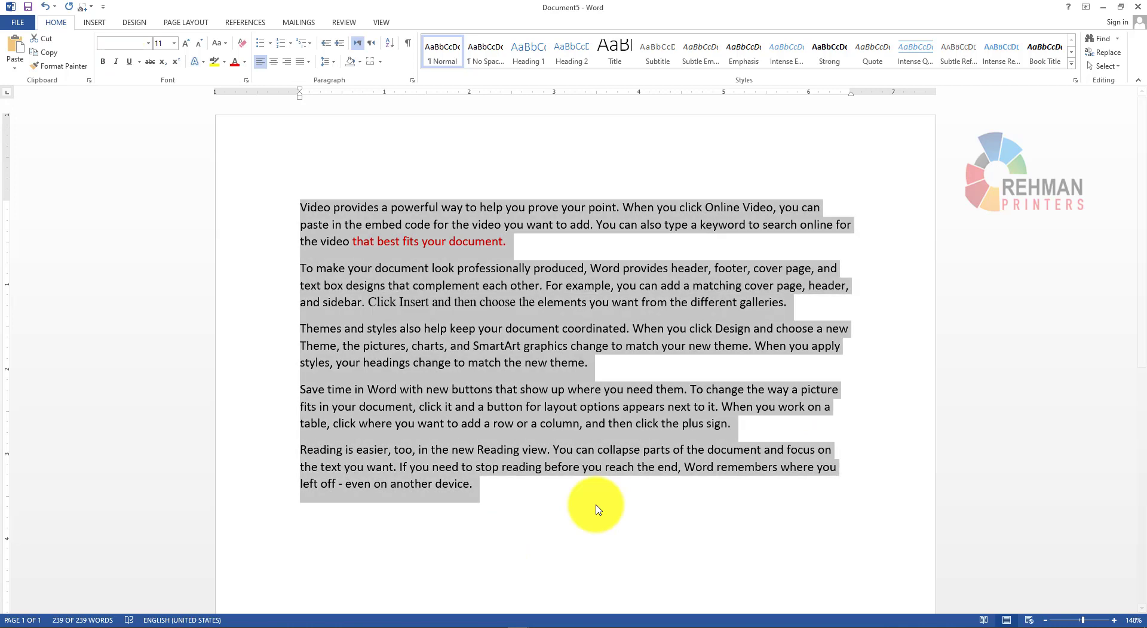
Step: Clear the page, type tab-aligned Name and F/Name lines, and back-tab the Sdjflj line twice
{"action": "key", "text": "Delete"}
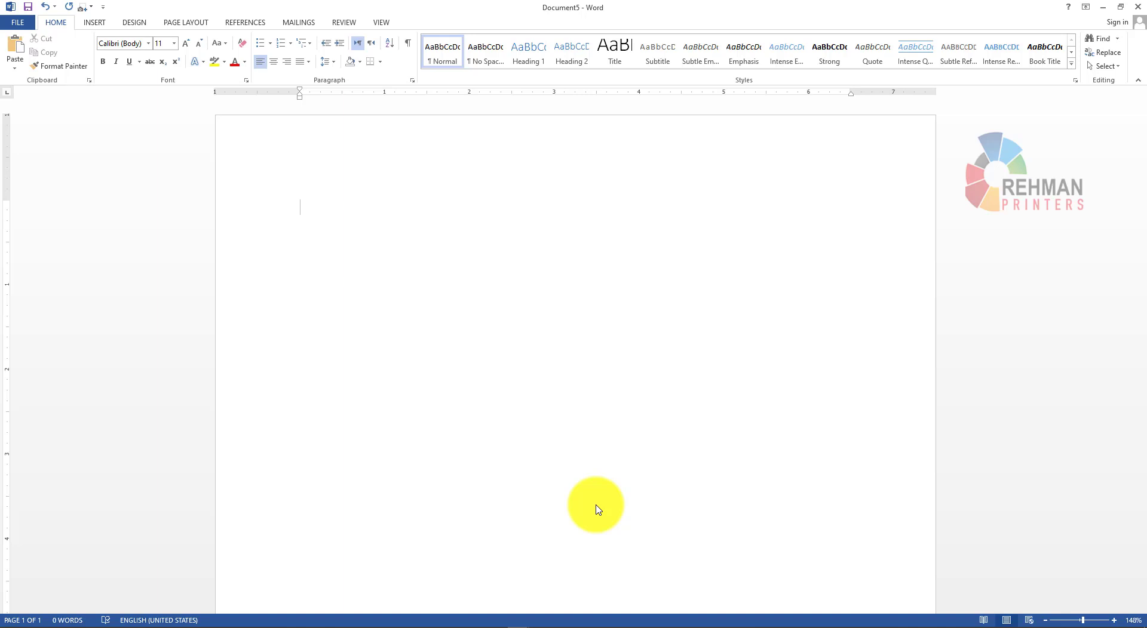
{"action": "type", "text": "Name"}
{"action": "type", "text": "li"}
{"action": "type", "text": "Sdiflj"}
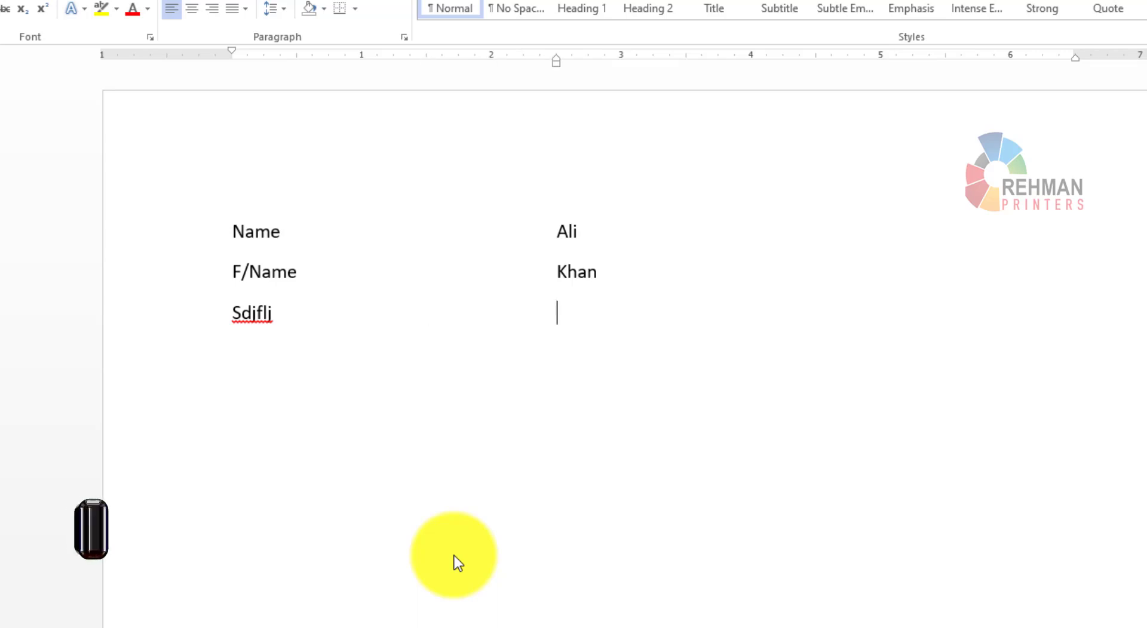
{"action": "key", "text": "ctrl+shift+t"}
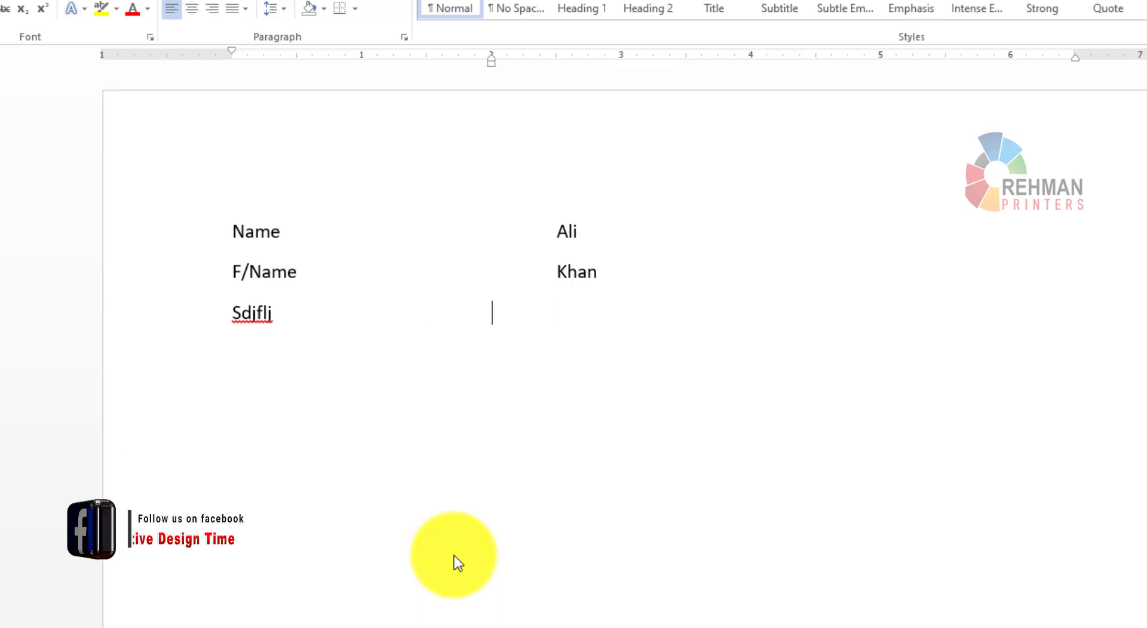
{"action": "key", "text": "ctrl+shift+t"}
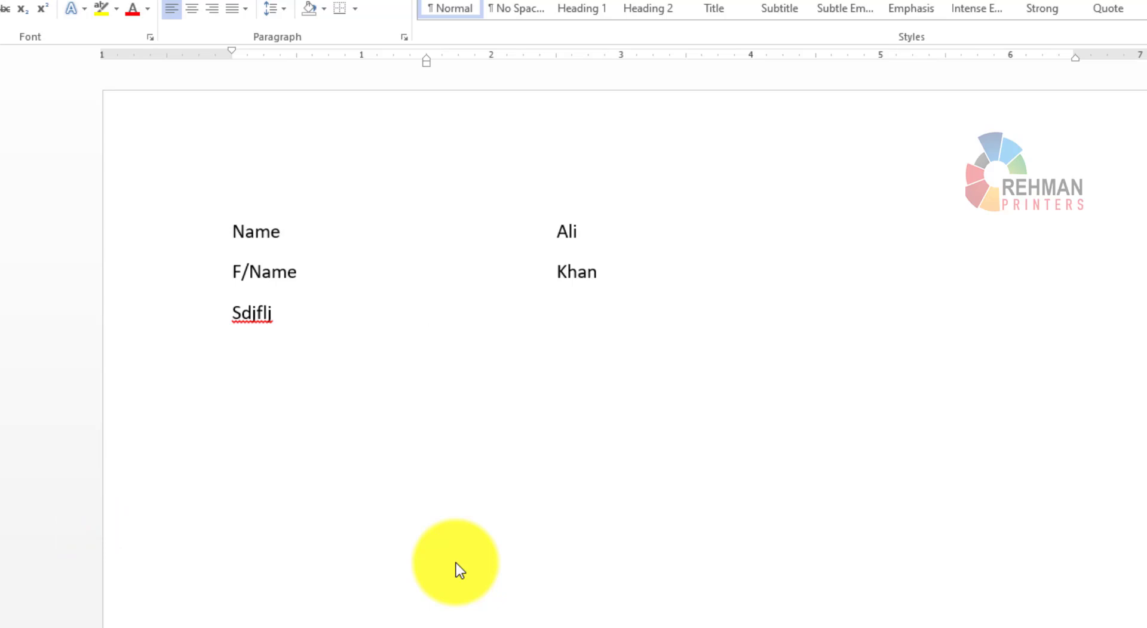
{"action": "key", "text": "ctrl+a"}
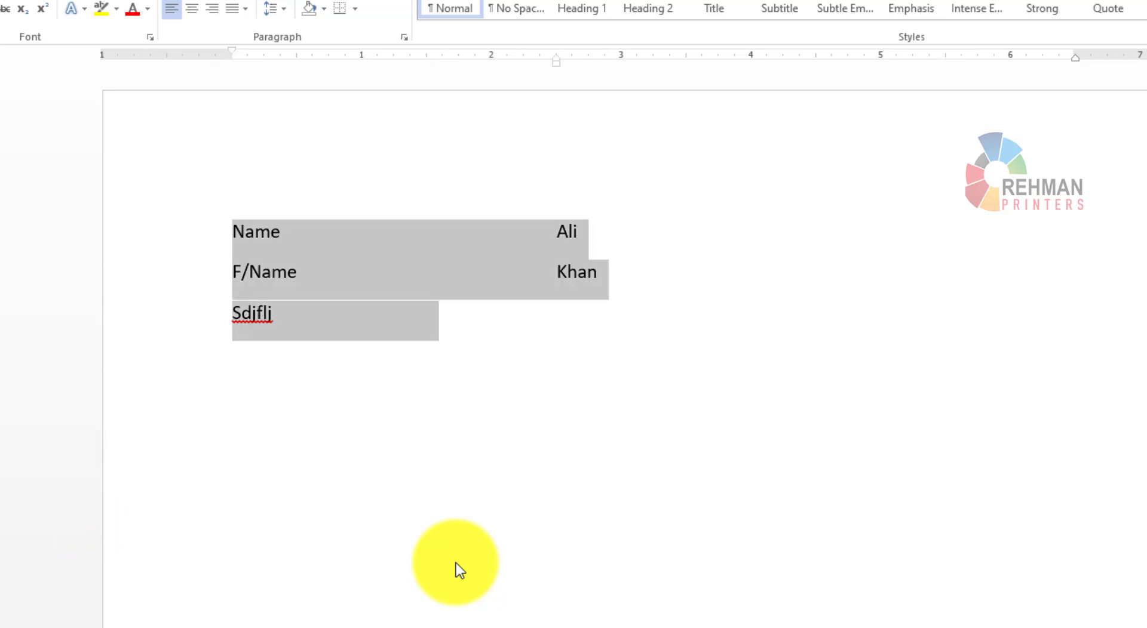
Step: Delete the form, generate five sample paragraphs with =rand(), and select the first paragraph
{"action": "key", "text": "Delete"}
{"action": "type", "text": "=rand()"}
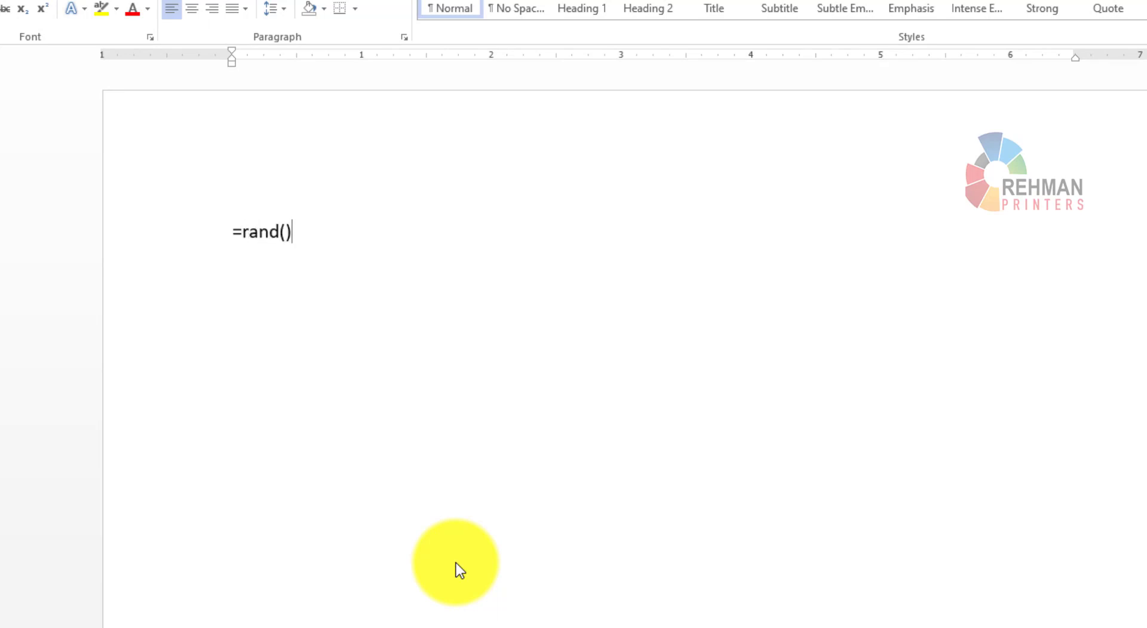
{"action": "key", "text": "Return"}
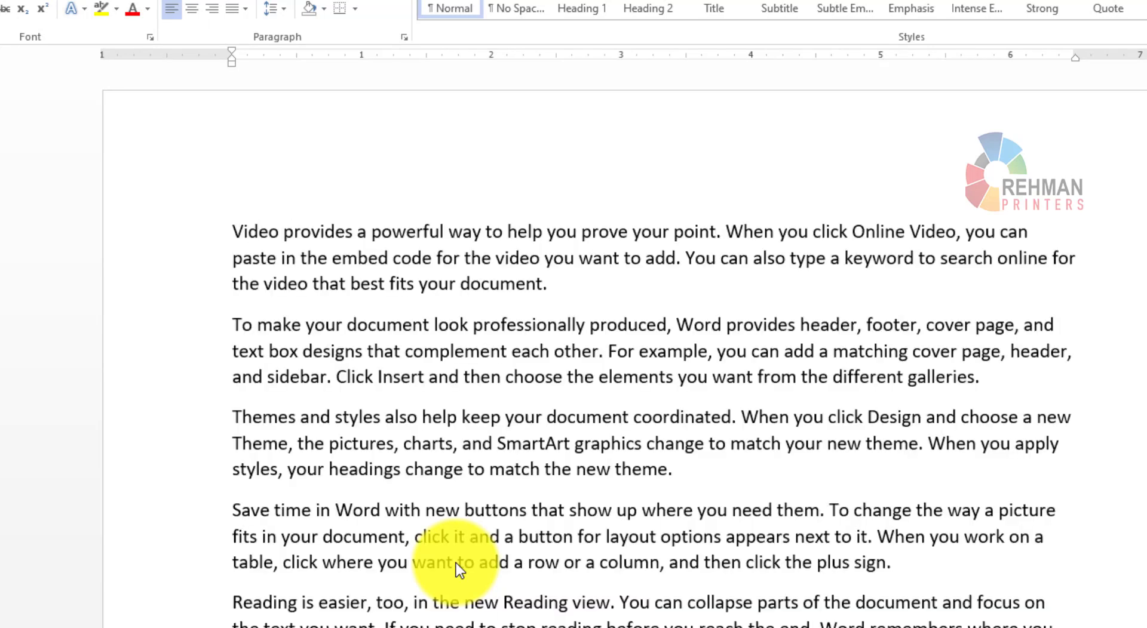
{"action": "left_click_drag", "start_coordinate": [543, 278], "coordinate": [239, 228]}
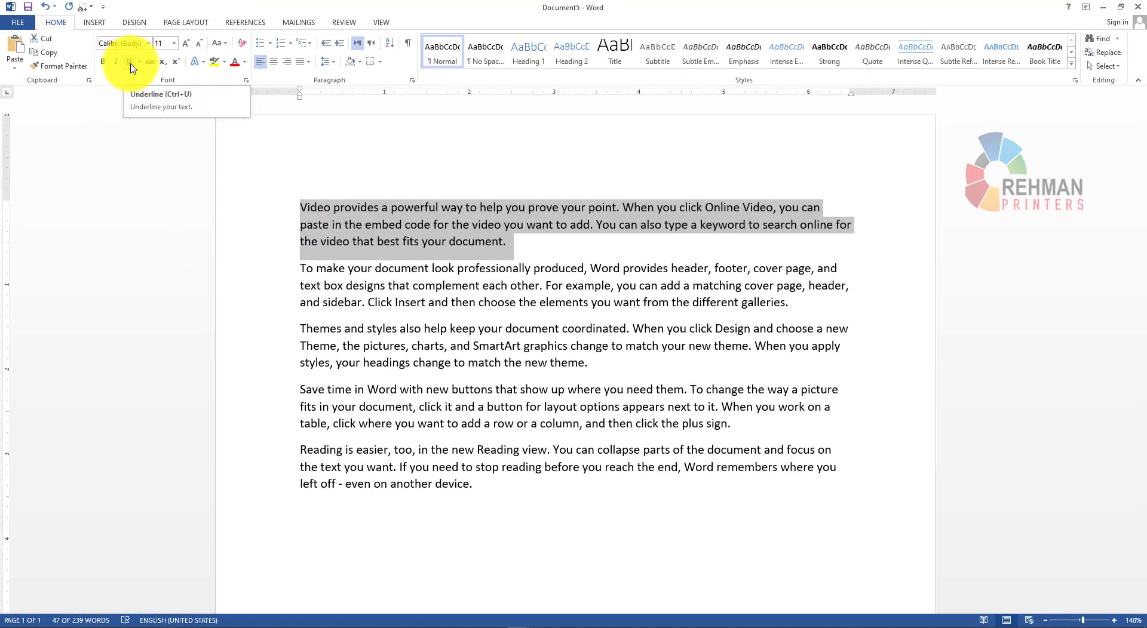
{"action": "left_click", "coordinate": [532, 251]}
{"action": "left_click_drag", "start_coordinate": [532, 251], "coordinate": [301, 208]}
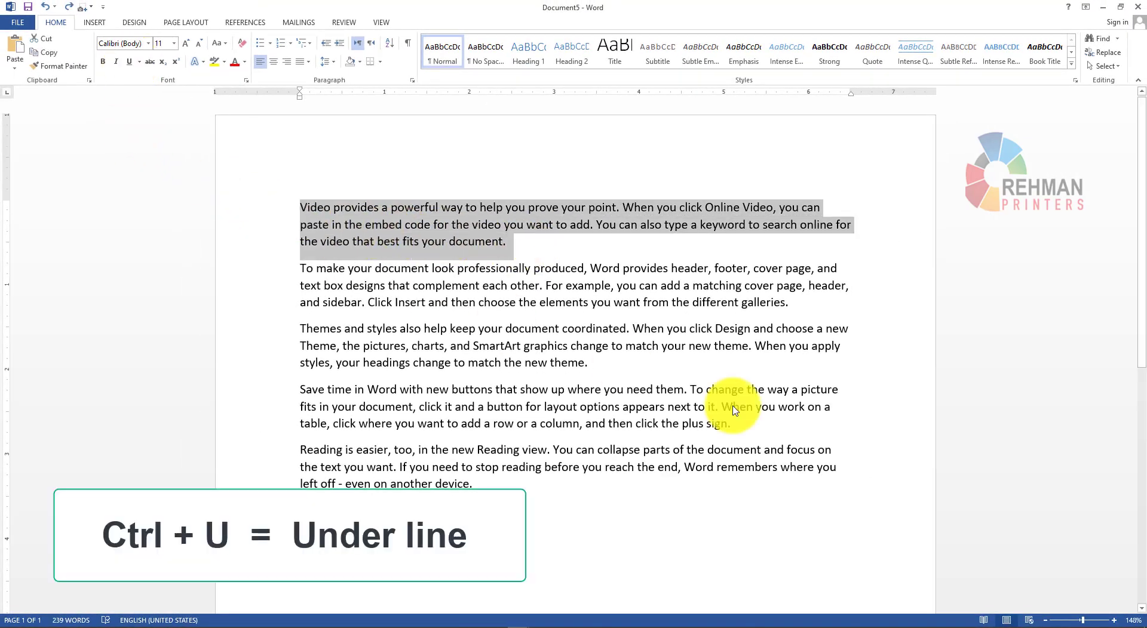
{"action": "key", "text": "ctrl+u"}
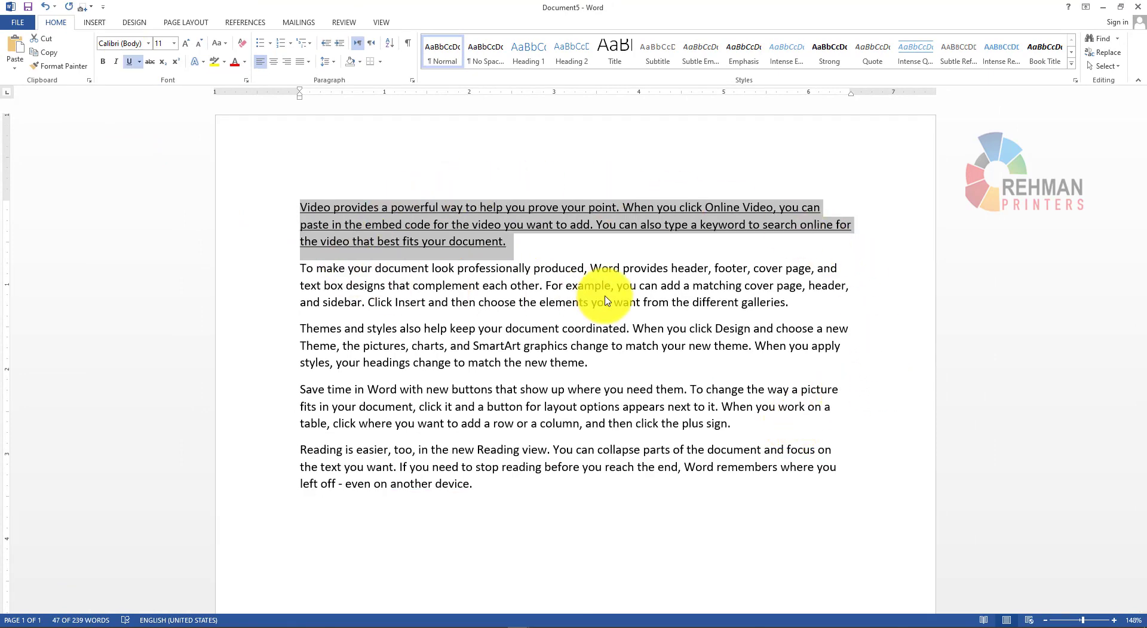
{"action": "key", "text": "ctrl+u"}
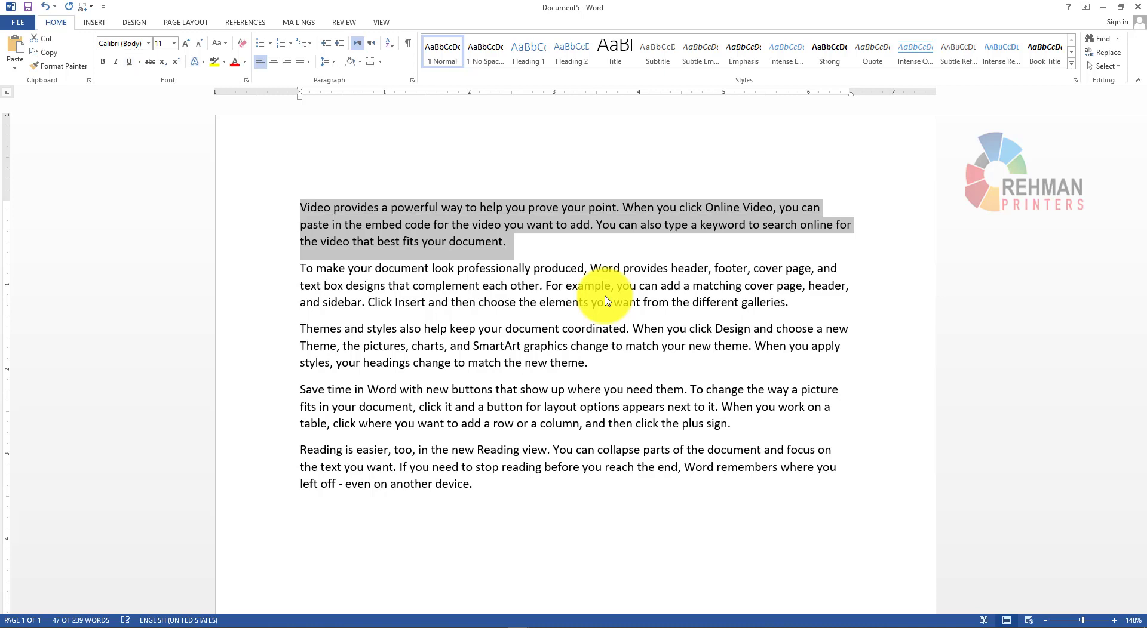
{"action": "left_click", "coordinate": [521, 252]}
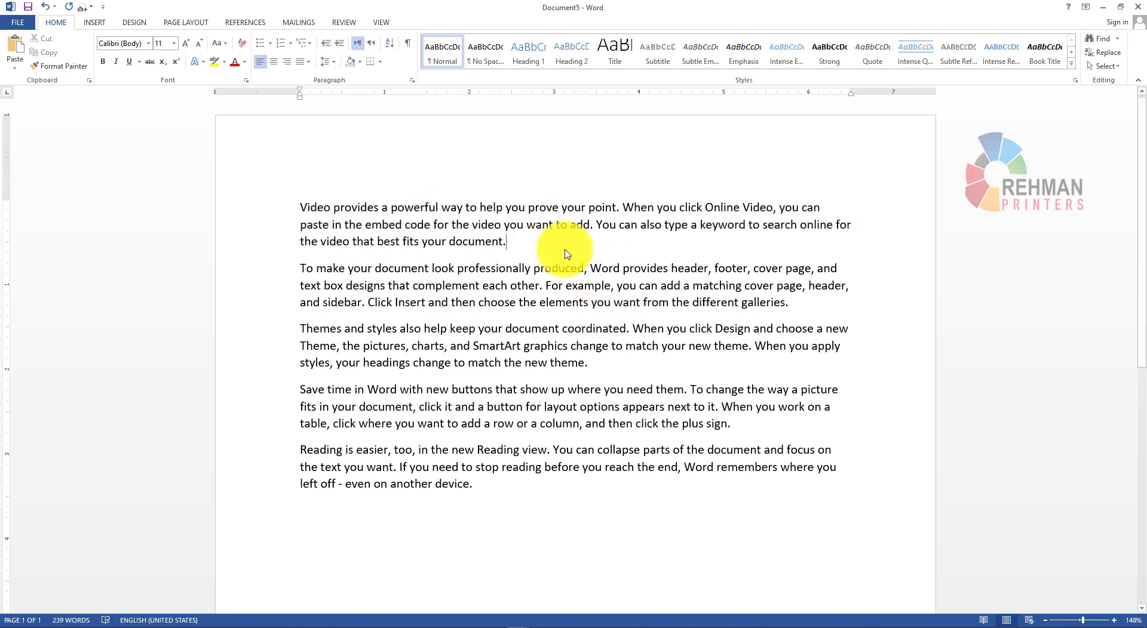
{"action": "key", "text": "ctrl+v"}
{"action": "left_click_drag", "start_coordinate": [533, 245], "coordinate": [352, 241]}
{"action": "key", "text": "ctrl+c"}
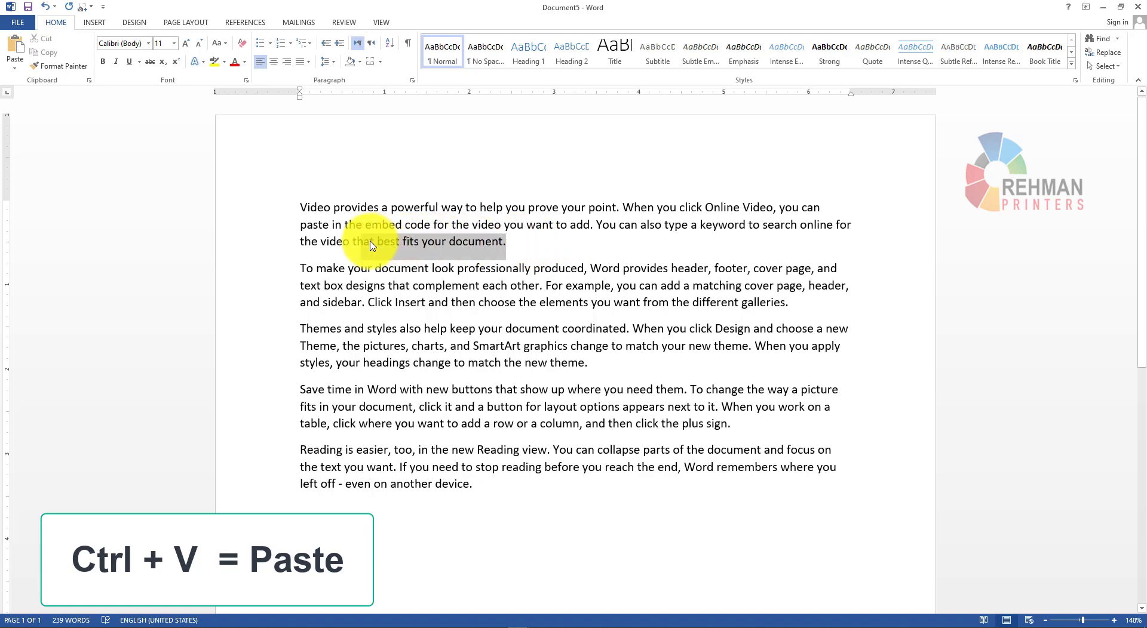
{"action": "left_click", "coordinate": [485, 509]}
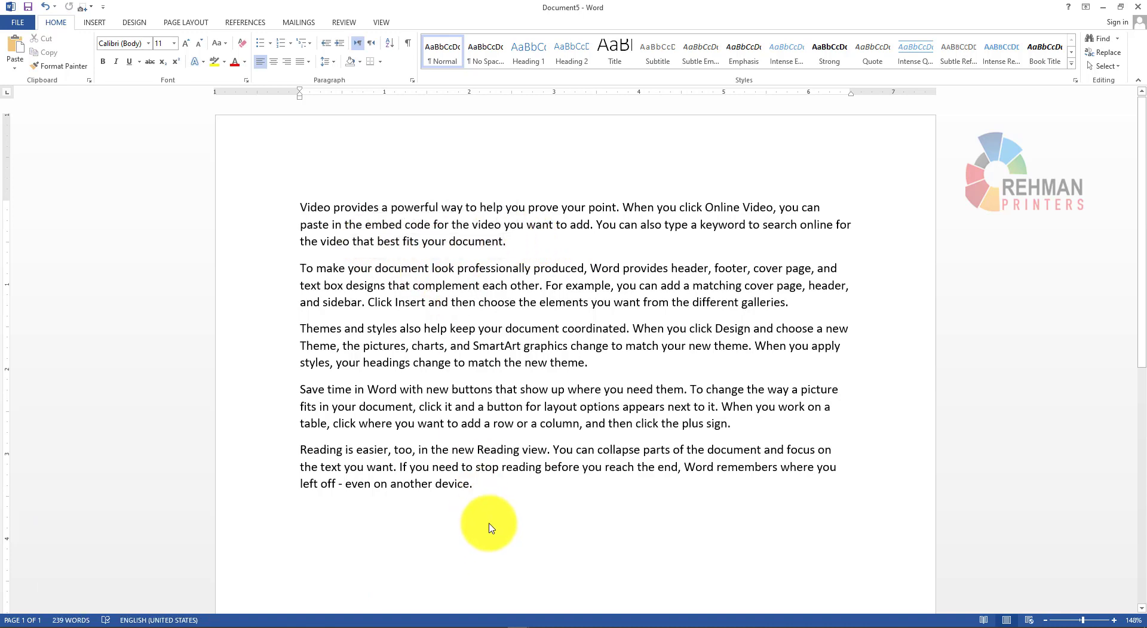
{"action": "key", "text": "ctrl+v"}
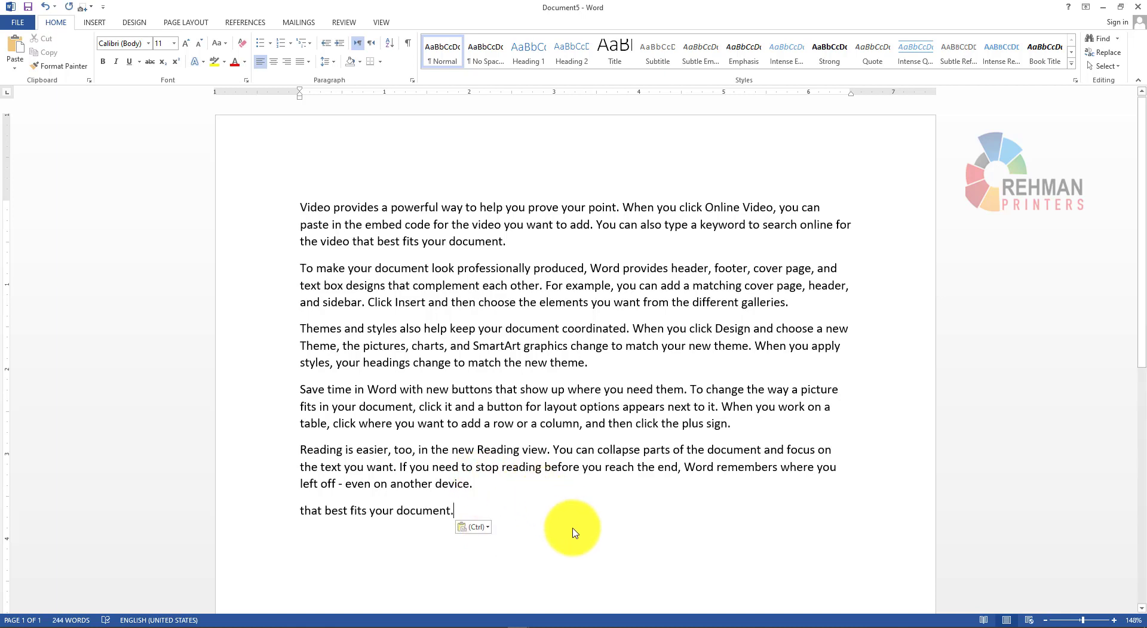
{"action": "key", "text": "ctrl+w"}
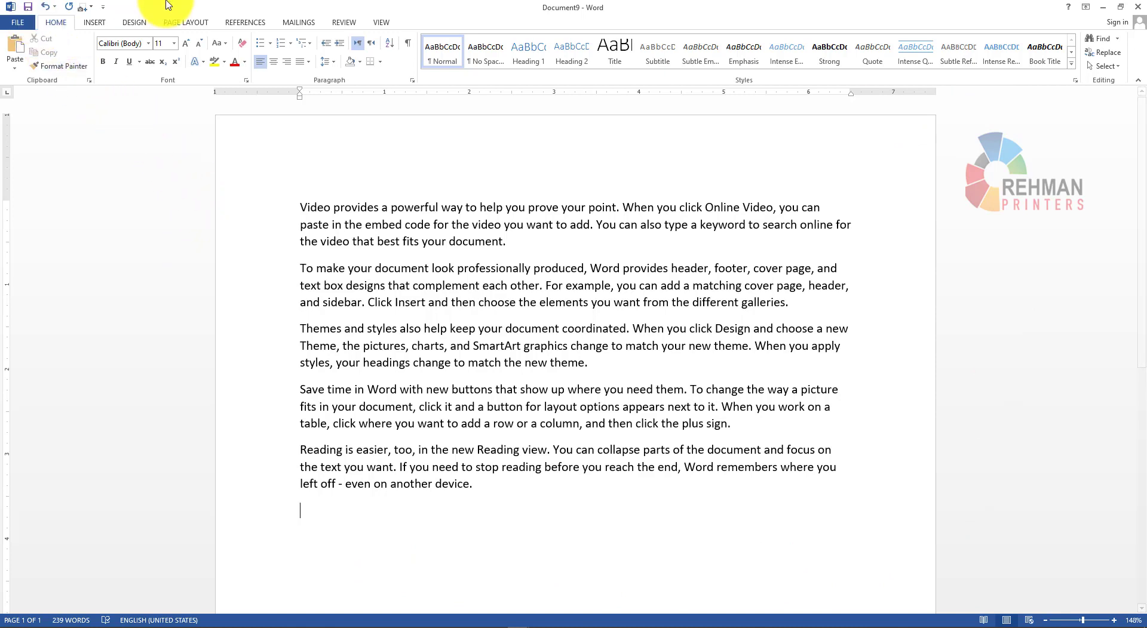
Step: Cut 'best fits your document.' and the second paragraph's ending, pasting each as new bottom lines
{"action": "key", "text": "ctrl+z"}
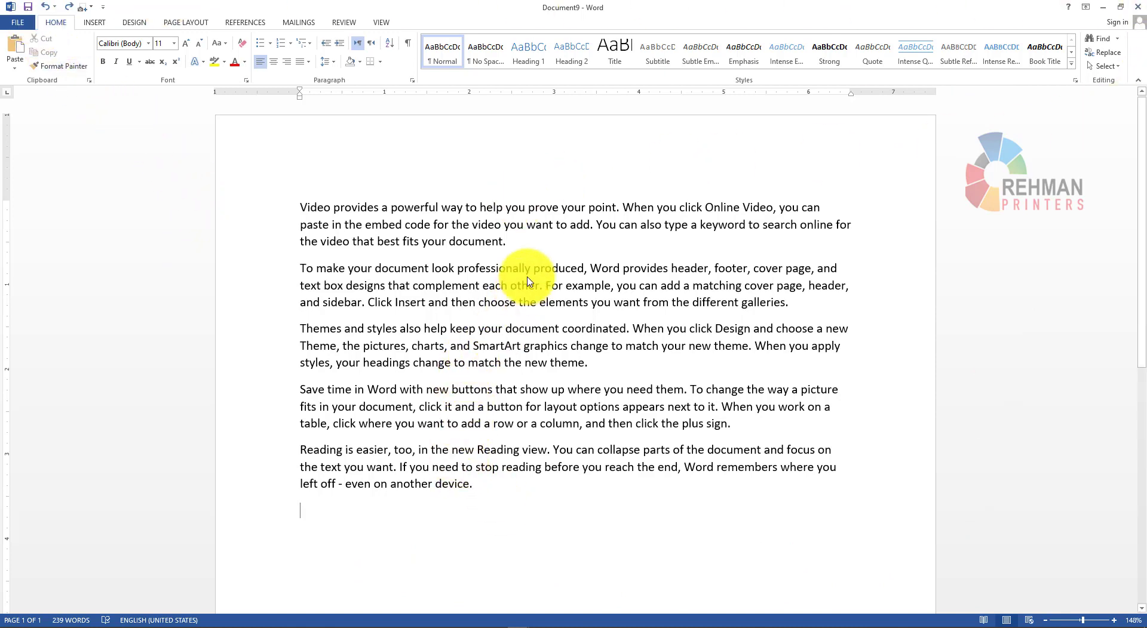
{"action": "left_click_drag", "start_coordinate": [506, 242], "coordinate": [385, 254]}
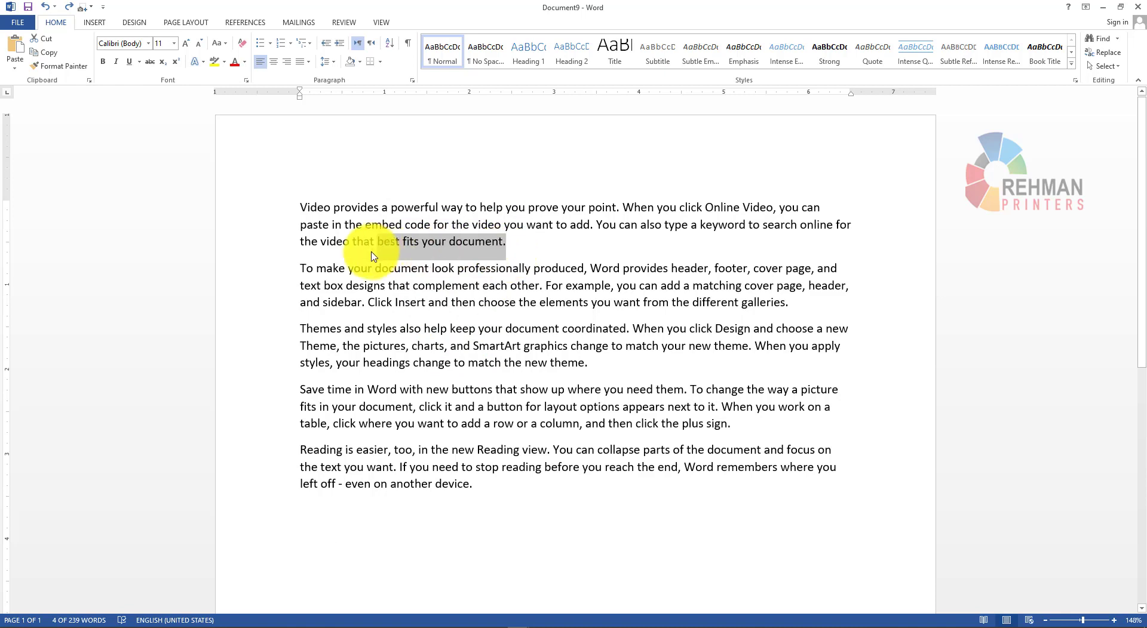
{"action": "key", "text": "ctrl+x"}
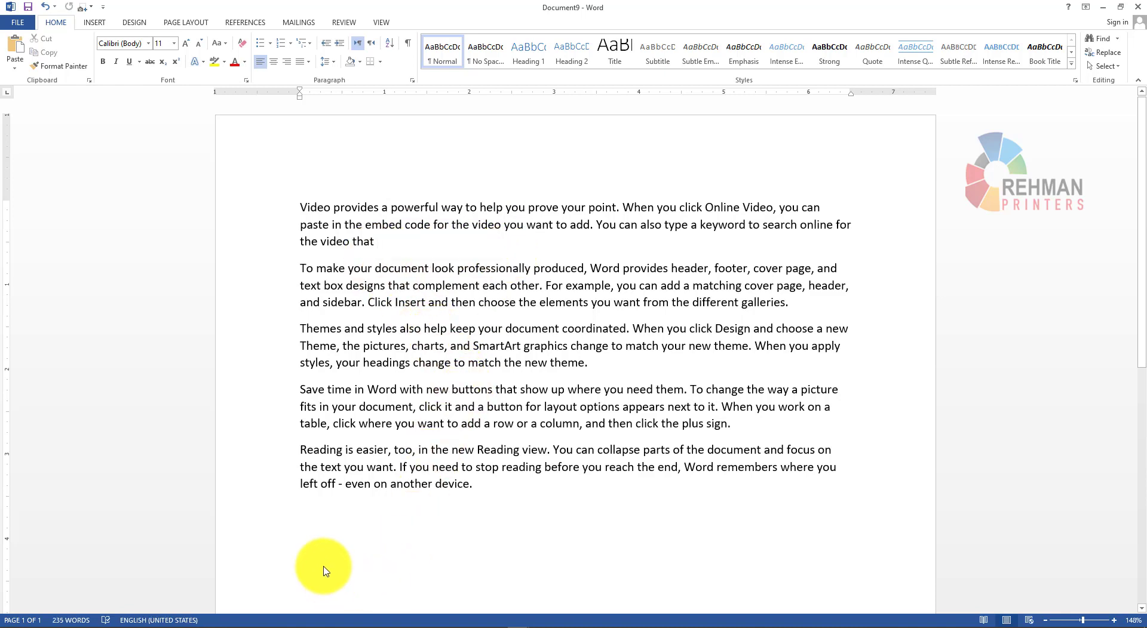
{"action": "key", "text": "ctrl+v"}
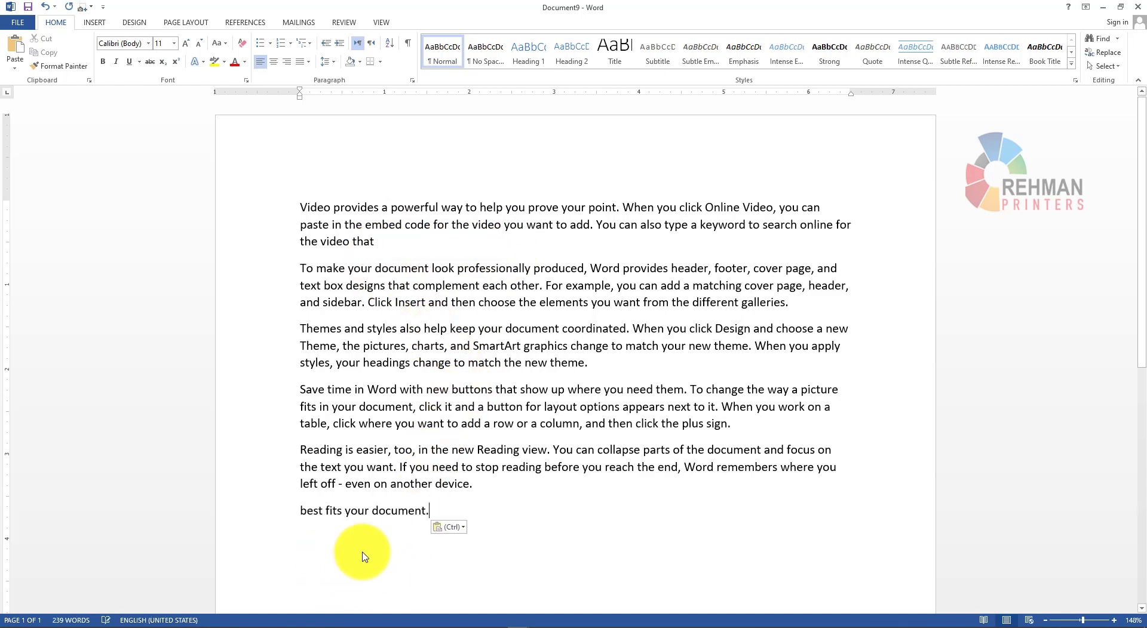
{"action": "left_click_drag", "start_coordinate": [790, 303], "coordinate": [591, 305]}
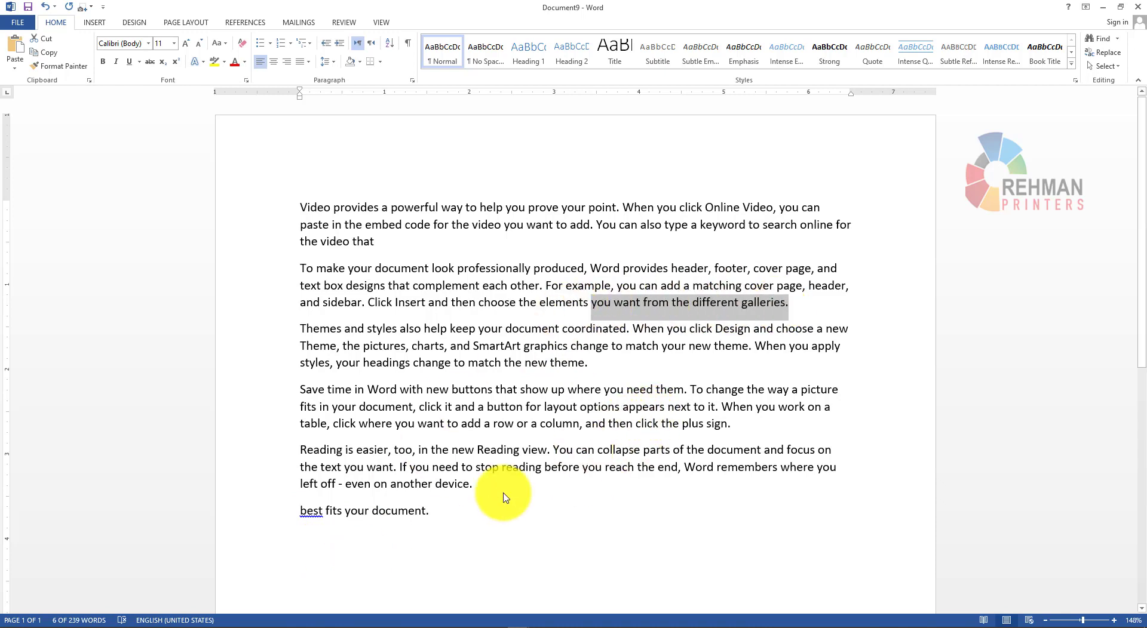
{"action": "key", "text": "ctrl+x"}
{"action": "key", "text": "ctrl+v"}
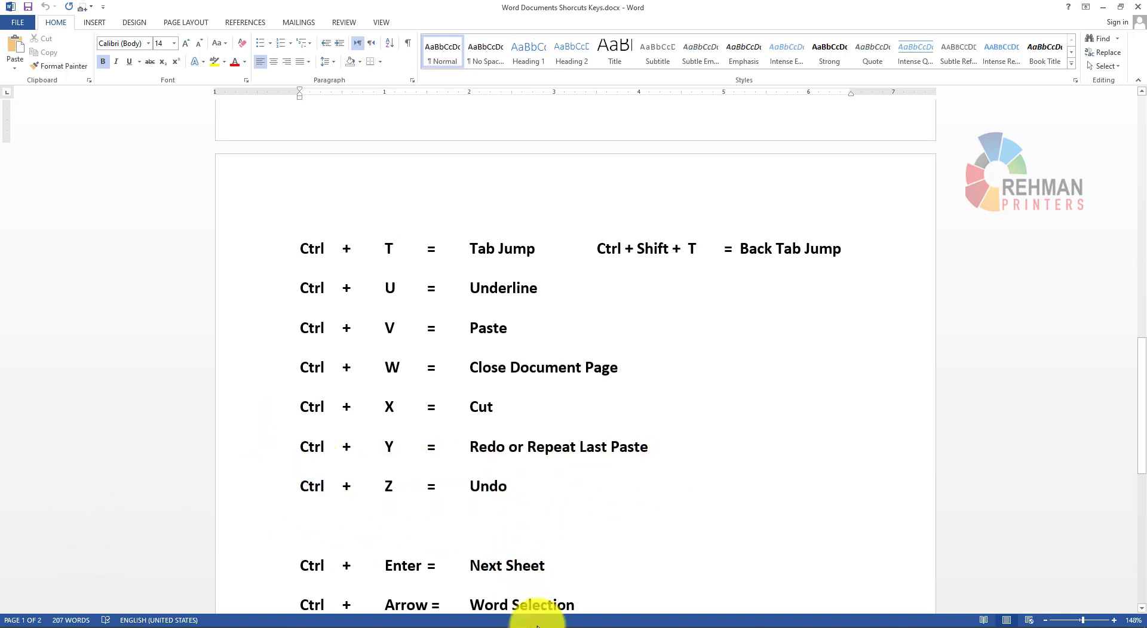
Step: Back in Document9, add filler lines 'Skjdfl' and 'Skdj' at the bottom
{"action": "mouse_move", "coordinate": [522, 623]}
{"action": "left_click", "coordinate": [568, 607]}
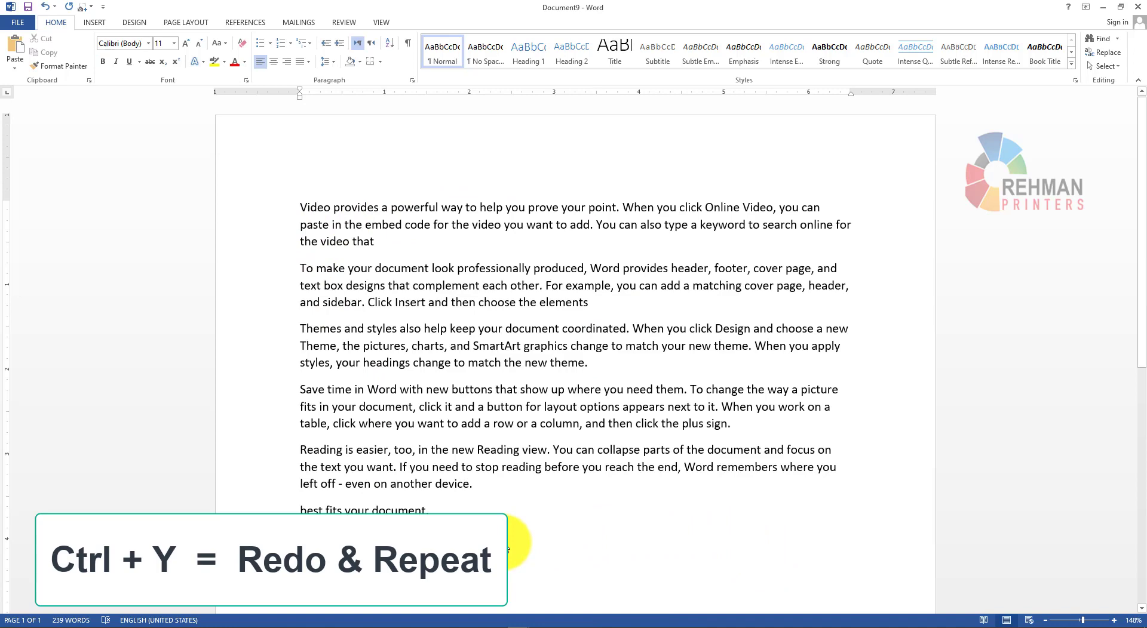
{"action": "type", "text": "Skjdfl"}
{"action": "key", "text": "Return"}
{"action": "type", "text": "Skdj"}
{"action": "key", "text": "Return"}
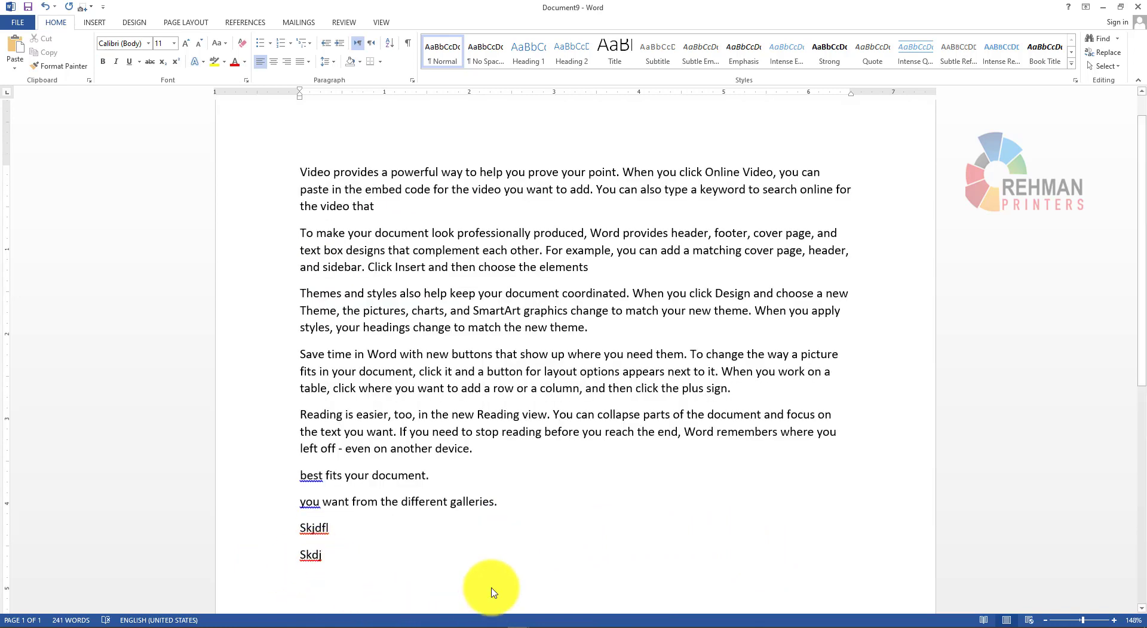
Step: Undo the edits back to =rand(), redo them all, then remove the trailing empty line
{"action": "key", "text": "ctrl+z"}
{"action": "key", "text": "ctrl+z"}
{"action": "key", "text": "ctrl+z"}
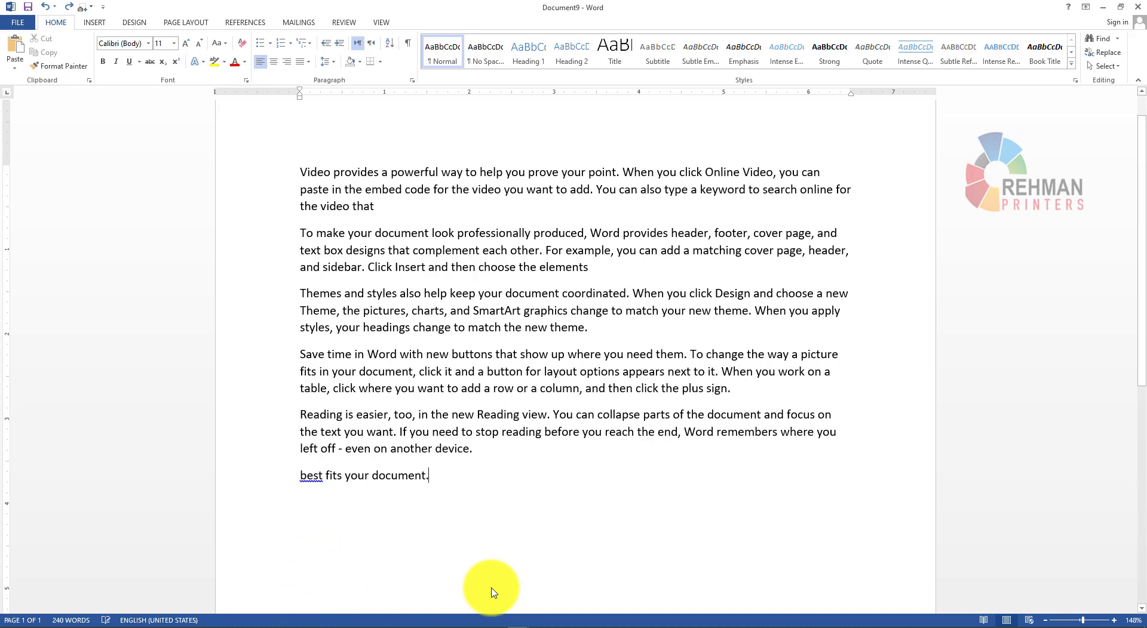
{"action": "key", "text": "ctrl+z"}
{"action": "key", "text": "ctrl+z"}
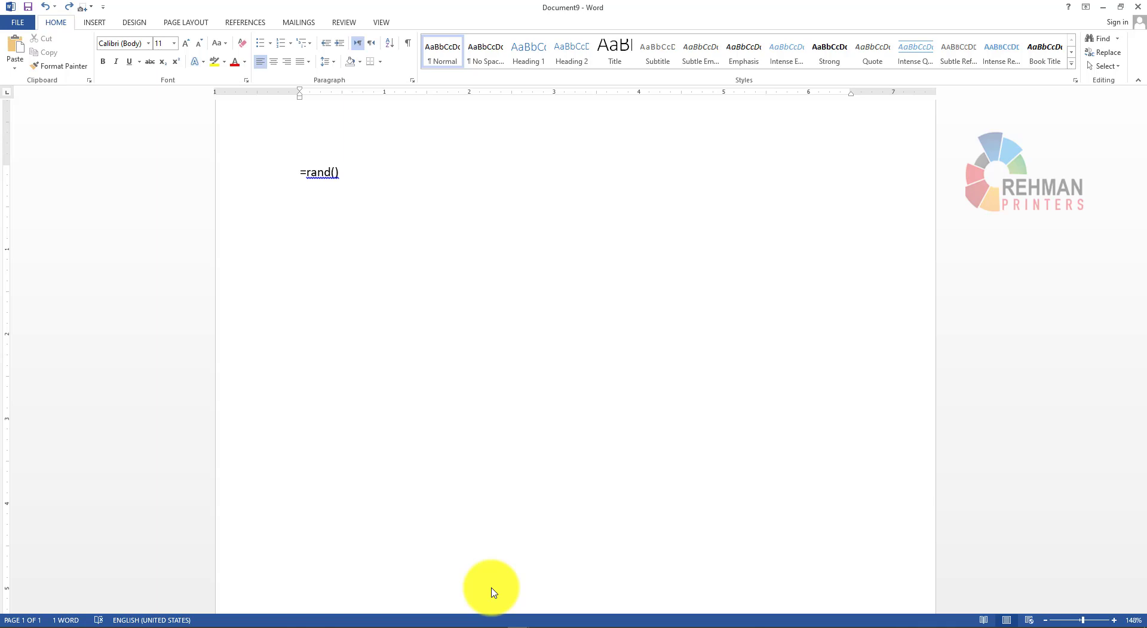
{"action": "key", "text": "ctrl+y"}
{"action": "key", "text": "ctrl+y"}
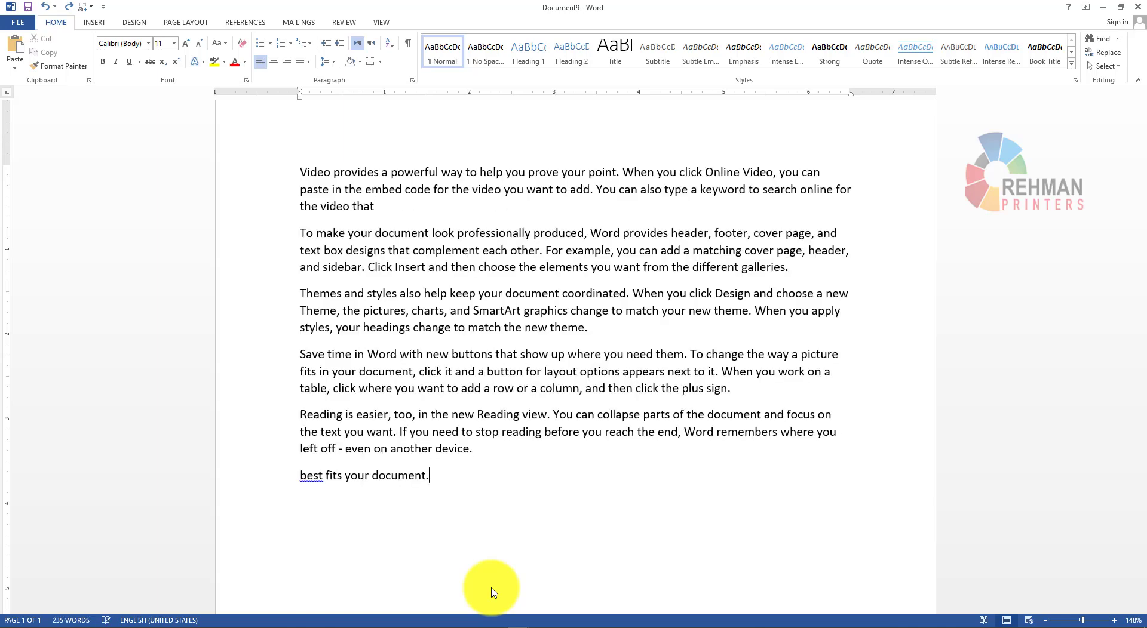
{"action": "key", "text": "ctrl+y"}
{"action": "key", "text": "ctrl+y"}
{"action": "key", "text": "ctrl+y"}
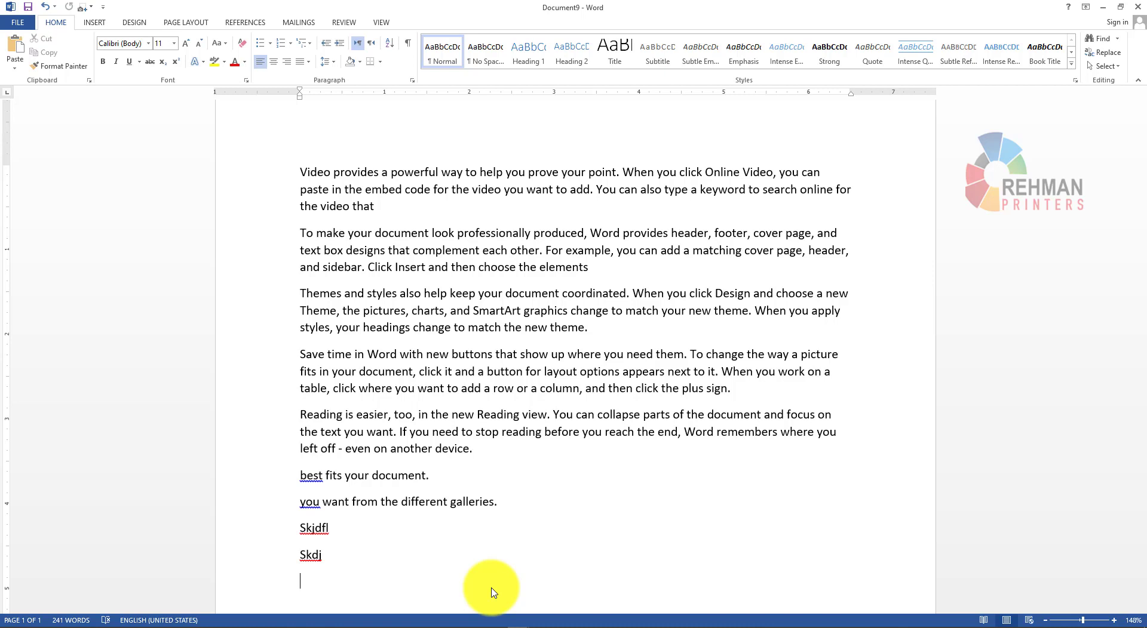
{"action": "key", "text": "ctrl+z"}
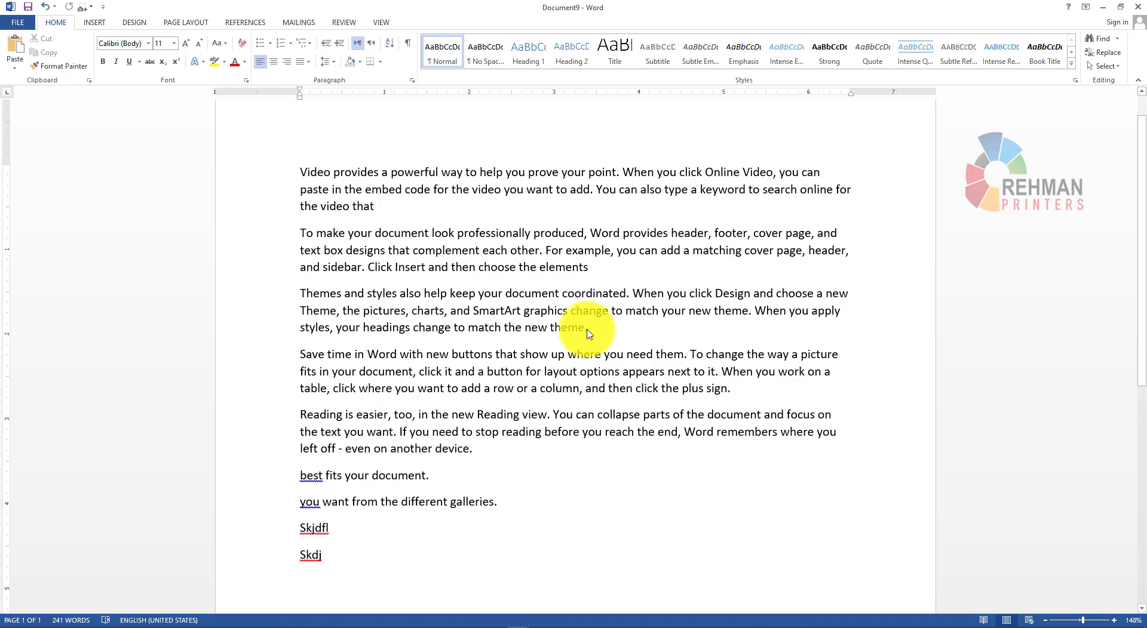
Step: Paste 'match the new theme.' several times on a new line below Skdj
{"action": "left_click_drag", "start_coordinate": [588, 328], "coordinate": [468, 328]}
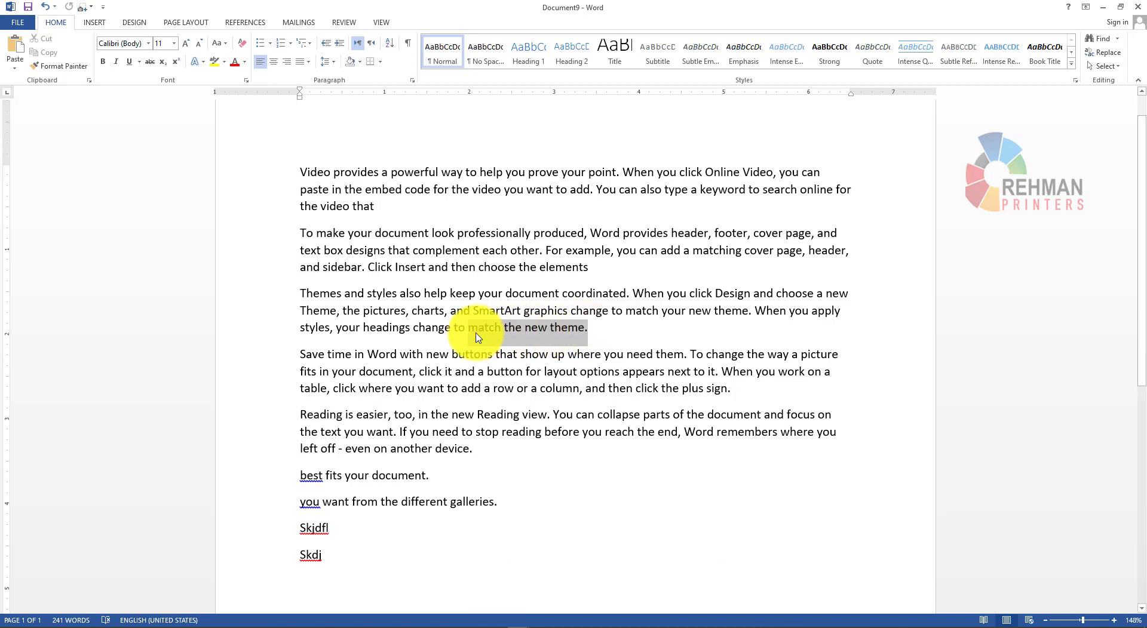
{"action": "scroll", "coordinate": [382, 466], "scroll_direction": "down", "scroll_amount": 2}
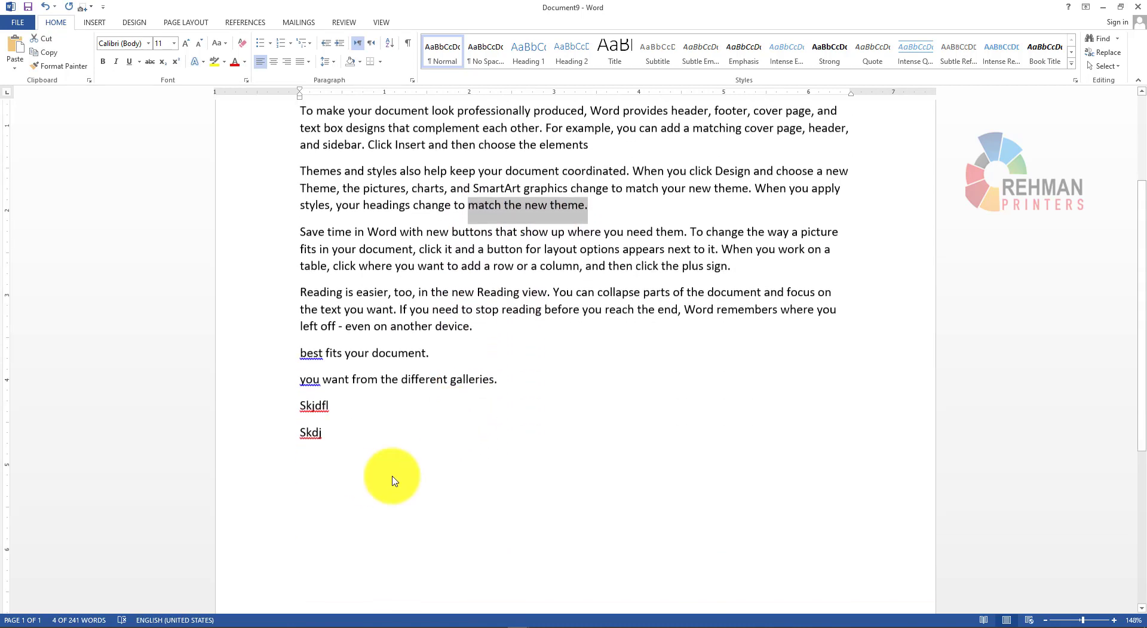
{"action": "left_click", "coordinate": [336, 444]}
{"action": "key", "text": "Return"}
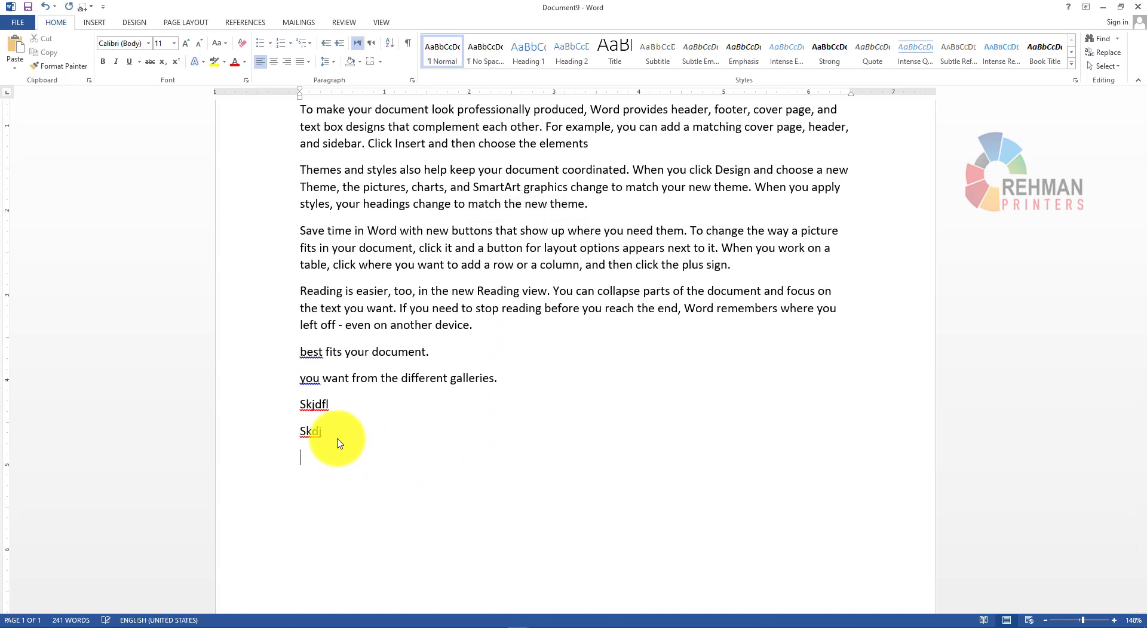
{"action": "key", "text": "ctrl+v"}
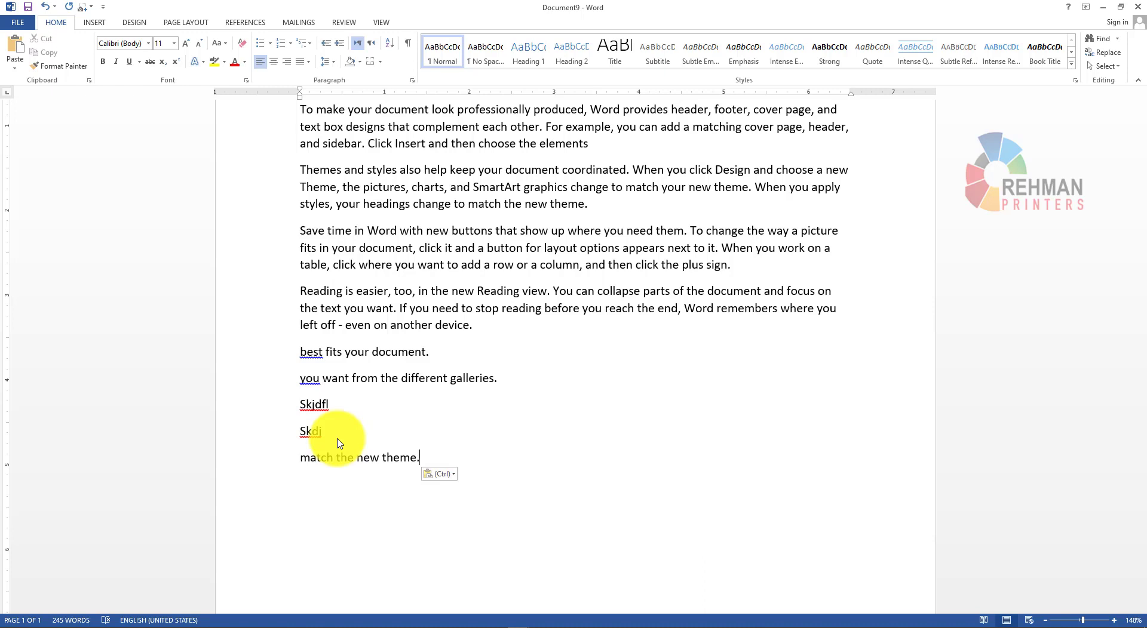
{"action": "key", "text": "ctrl+v"}
{"action": "key", "text": "ctrl+v"}
{"action": "key", "text": "ctrl+v"}
{"action": "key", "text": "ctrl+v"}
{"action": "key", "text": "ctrl+v"}
{"action": "key", "text": "ctrl+v"}
{"action": "key", "text": "ctrl+v"}
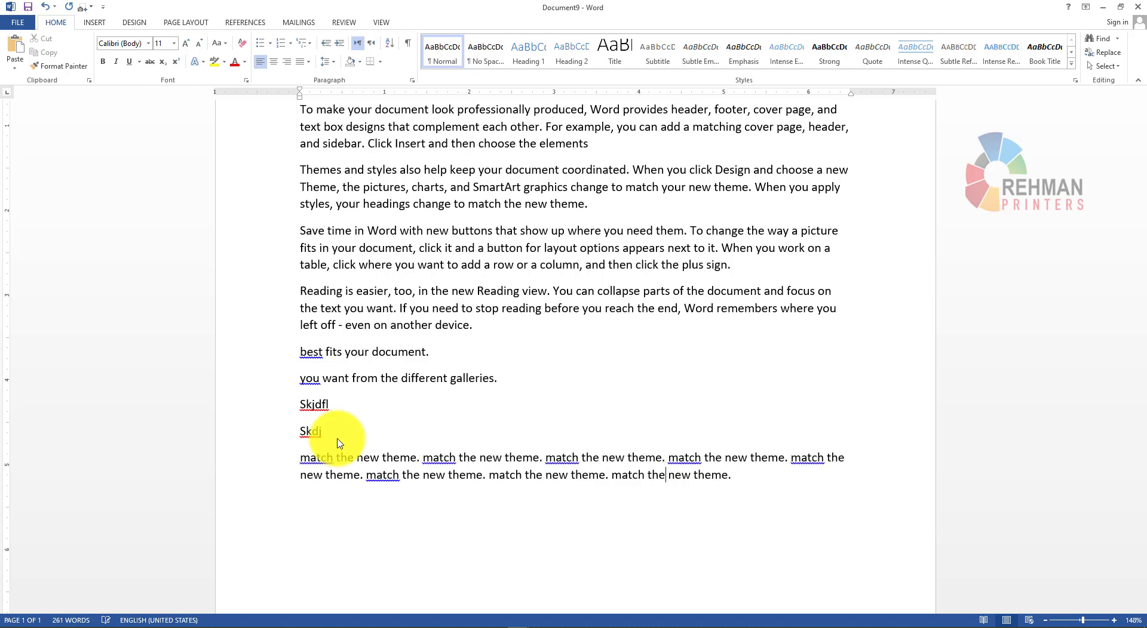
{"action": "key", "text": "ctrl+v"}
{"action": "key", "text": "ctrl+v"}
Step: Undo two of the pasted copies, then redo them again
{"action": "key", "text": "ctrl+z"}
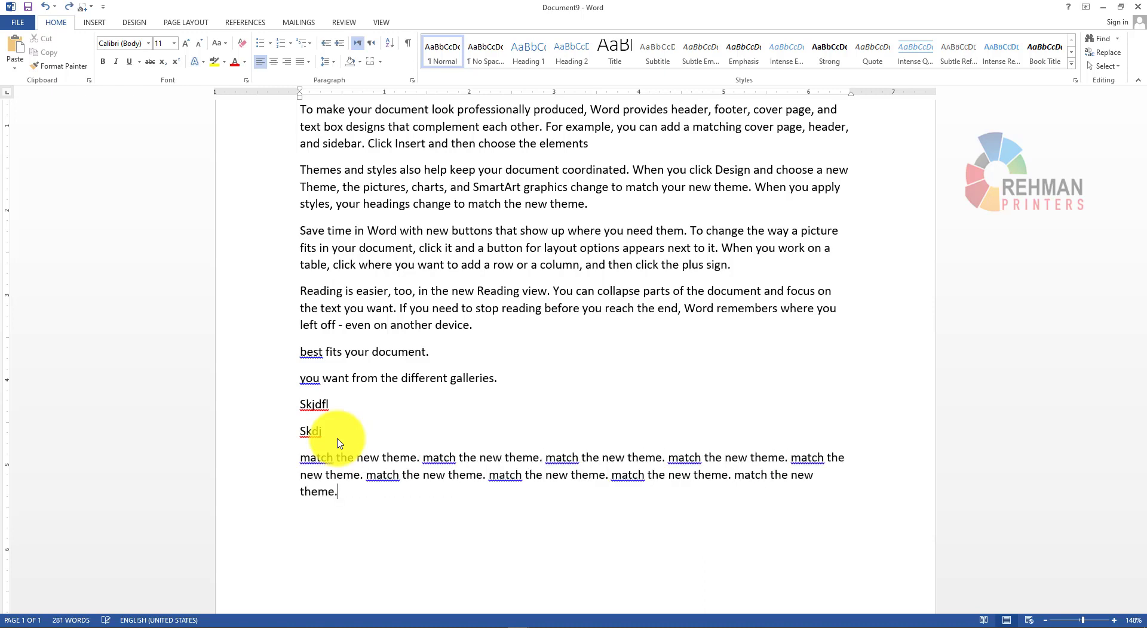
{"action": "key", "text": "ctrl+z"}
{"action": "key", "text": "ctrl+z"}
{"action": "key", "text": "ctrl+z"}
{"action": "key", "text": "ctrl+z"}
{"action": "key", "text": "ctrl+z"}
{"action": "key", "text": "ctrl+y"}
{"action": "key", "text": "ctrl+y"}
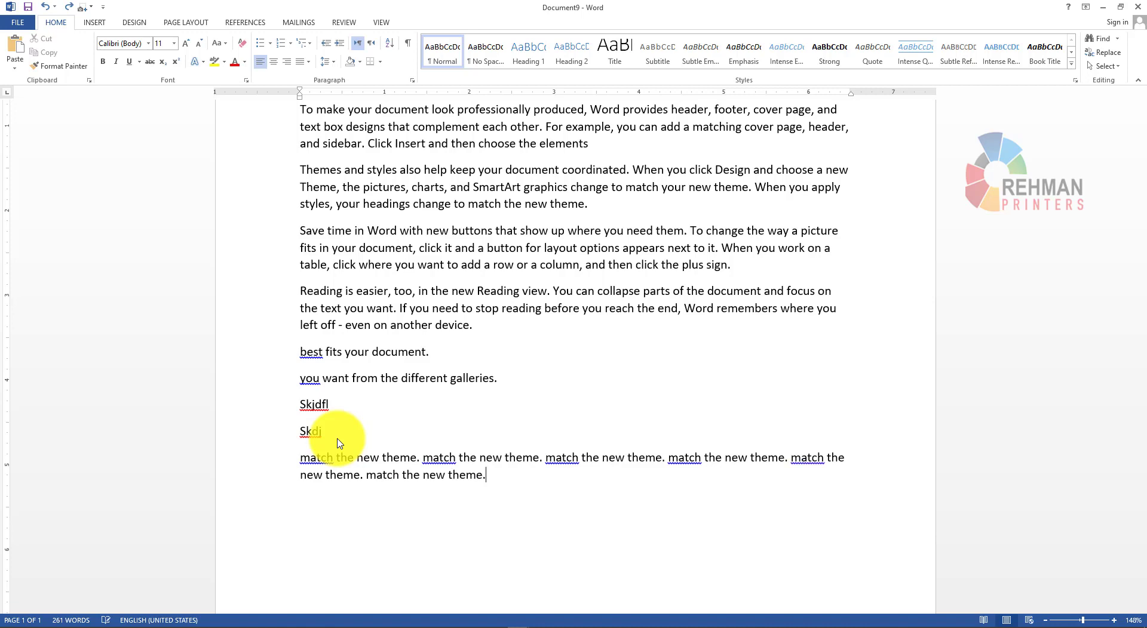
{"action": "key", "text": "ctrl+y"}
{"action": "key", "text": "ctrl+y"}
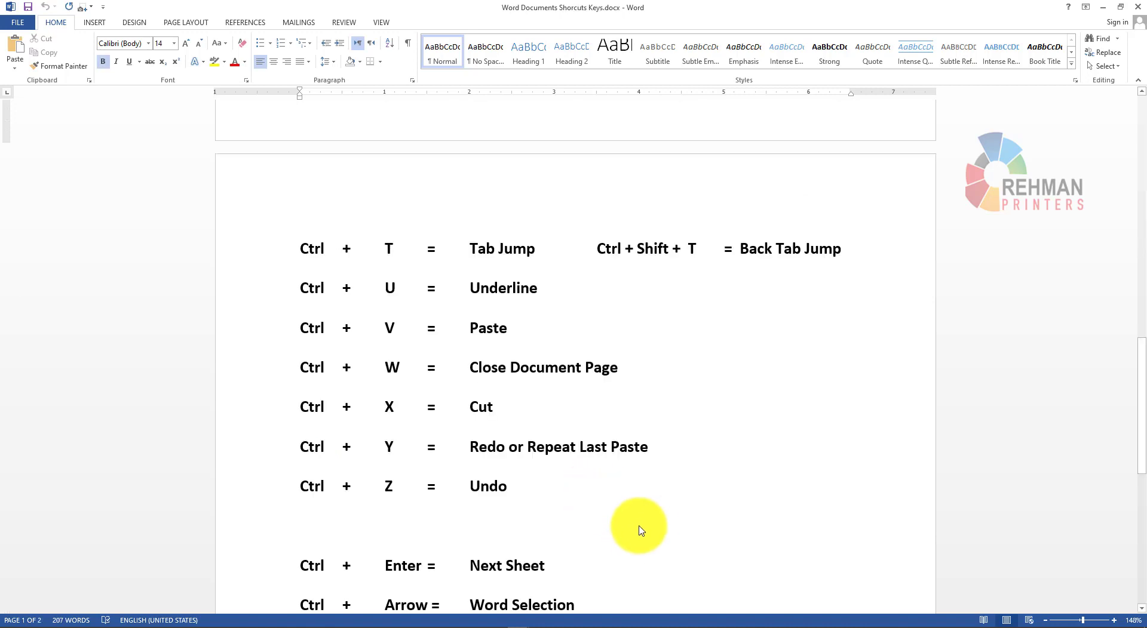
{"action": "scroll", "coordinate": [639, 528], "scroll_direction": "up", "scroll_amount": 2}
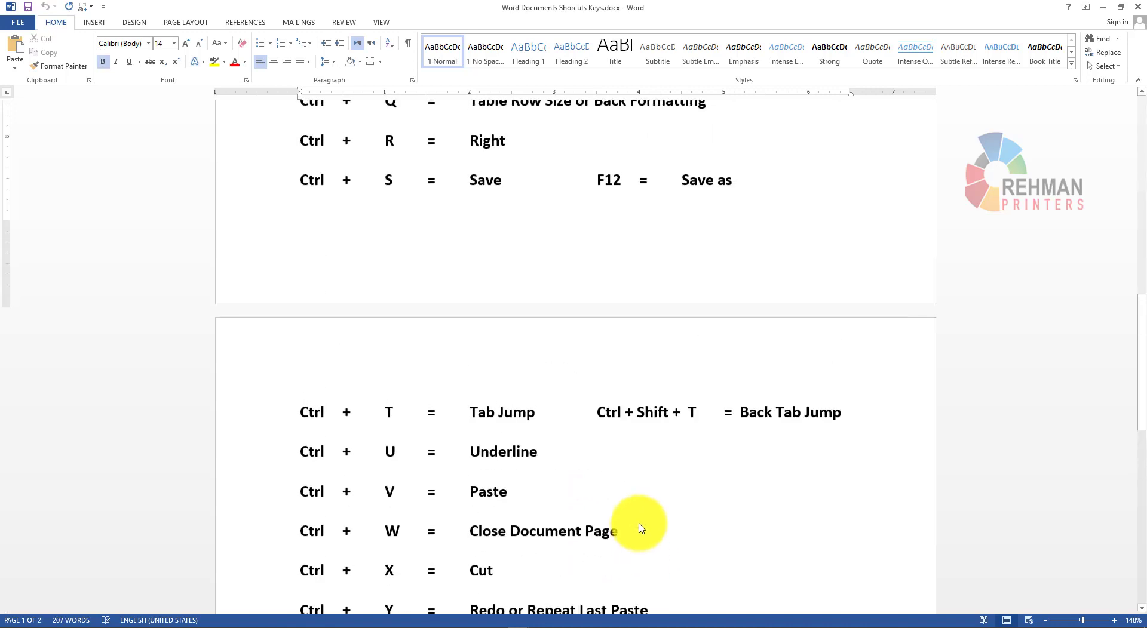
{"action": "scroll", "coordinate": [638, 526], "scroll_direction": "down", "scroll_amount": 3}
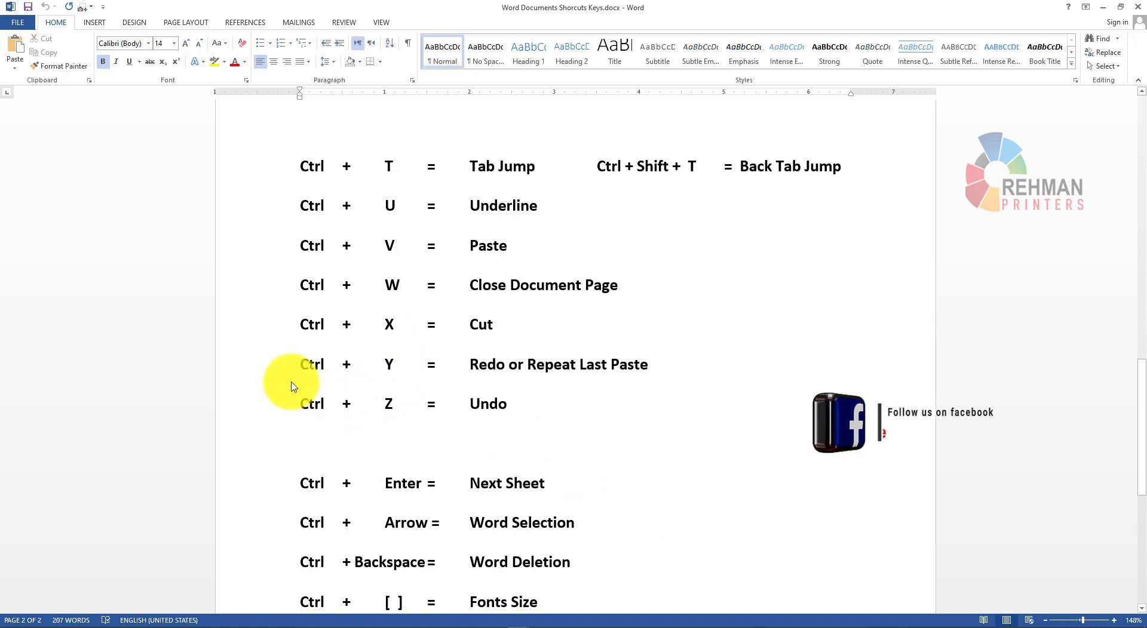
{"action": "scroll", "coordinate": [535, 411], "scroll_direction": "down", "scroll_amount": 1}
{"action": "scroll", "coordinate": [525, 410], "scroll_direction": "down", "scroll_amount": 3}
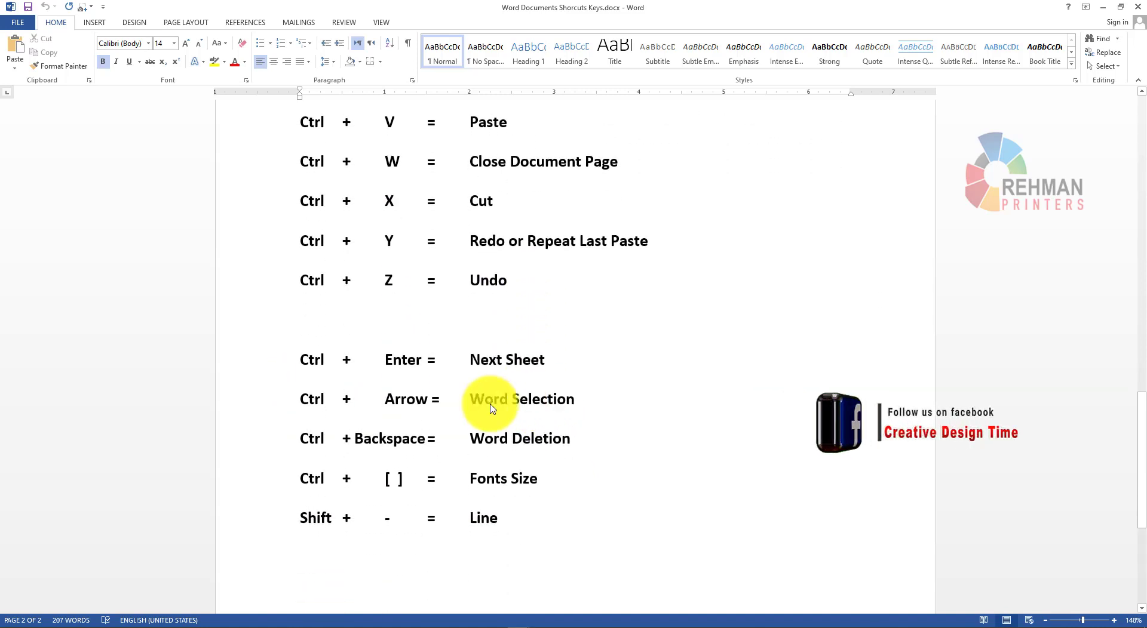
{"action": "scroll", "coordinate": [478, 378], "scroll_direction": "down", "scroll_amount": 2}
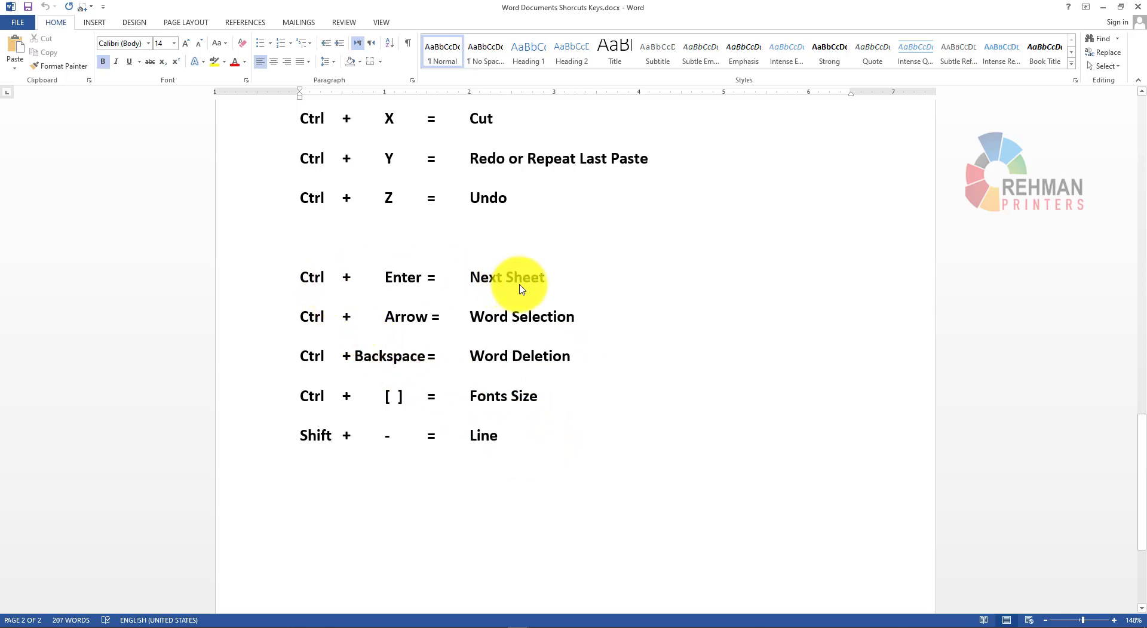
Step: Create a new document filled with five =rand() sample paragraphs
{"action": "key", "text": "ctrl+n"}
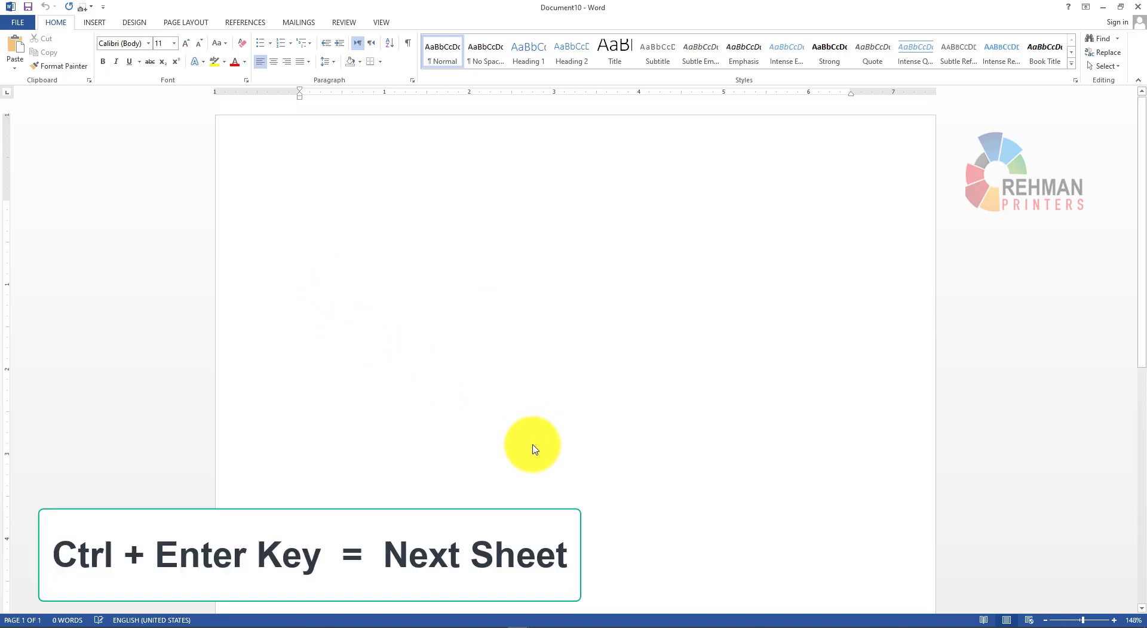
{"action": "type", "text": "=rand("}
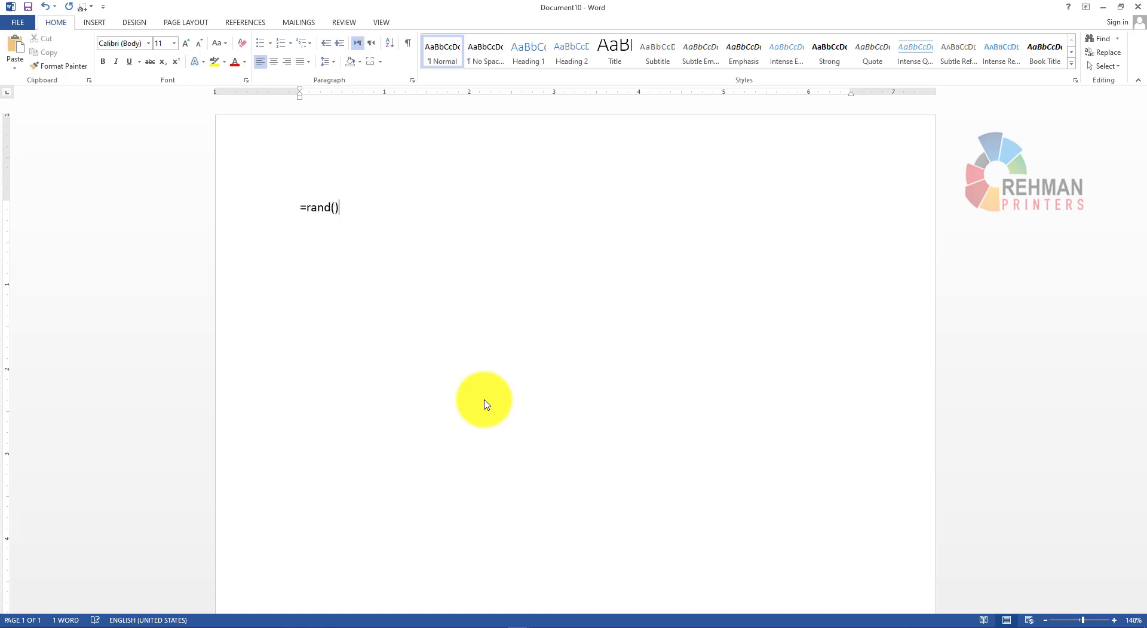
{"action": "key", "text": "Return"}
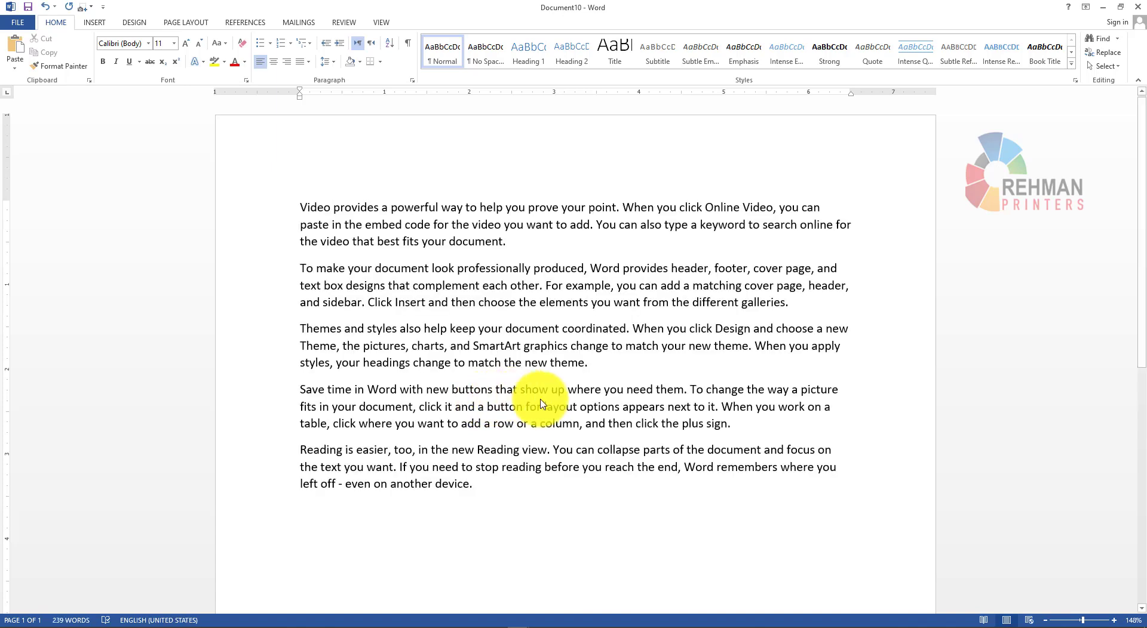
{"action": "left_click_drag", "start_coordinate": [474, 495], "coordinate": [298, 270]}
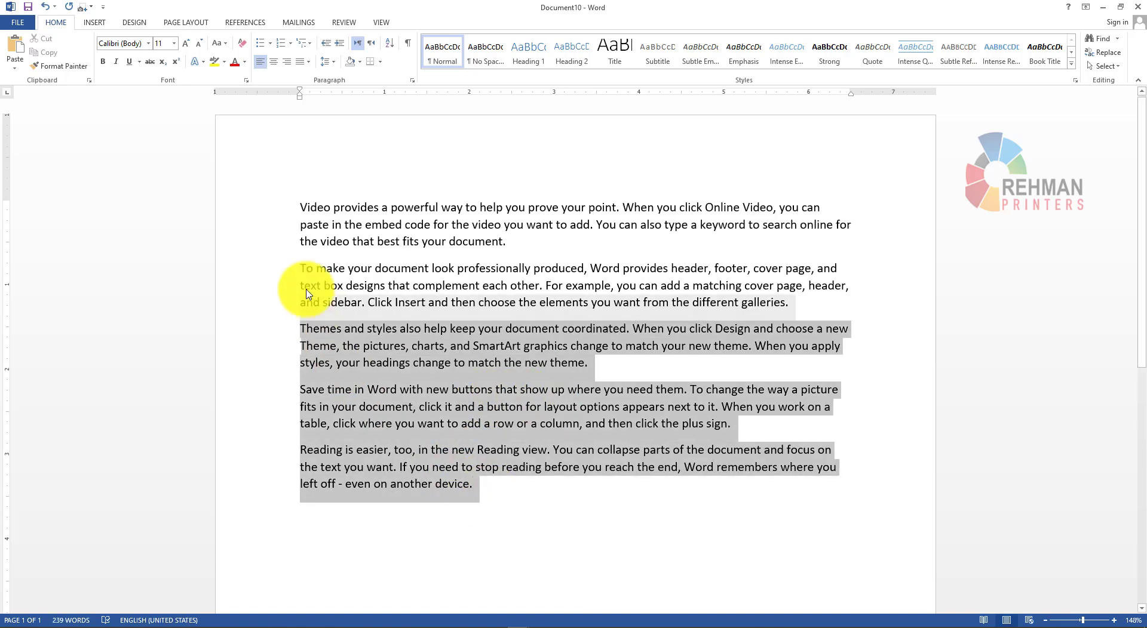
{"action": "left_click", "coordinate": [489, 498]}
{"action": "scroll", "coordinate": [481, 486], "scroll_direction": "down", "scroll_amount": 1}
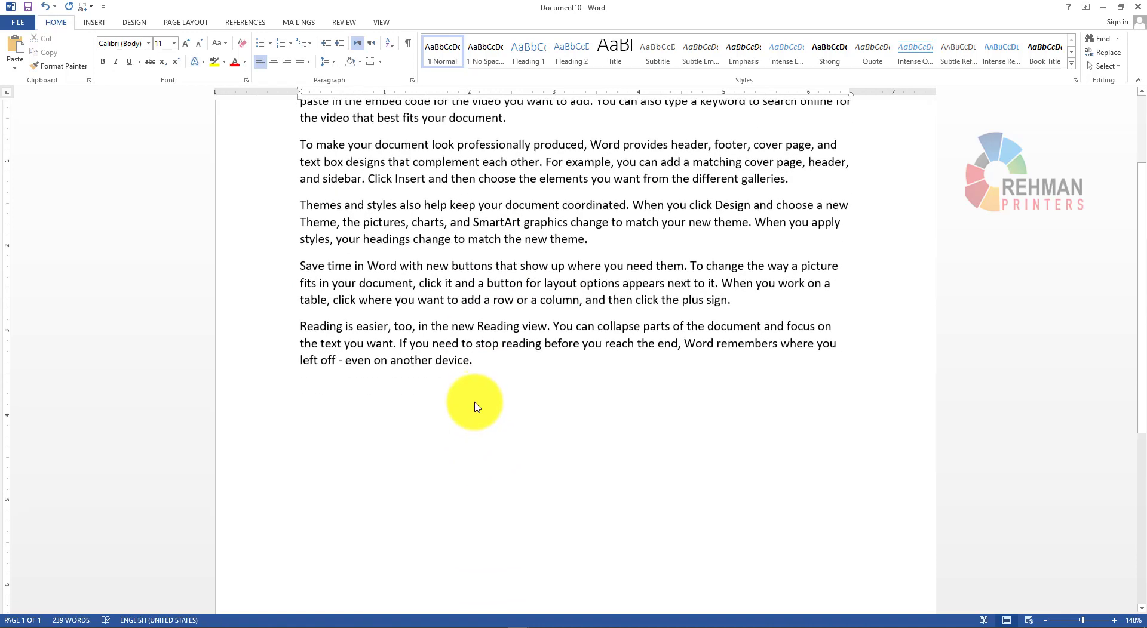
{"action": "scroll", "coordinate": [474, 454], "scroll_direction": "down", "scroll_amount": 3}
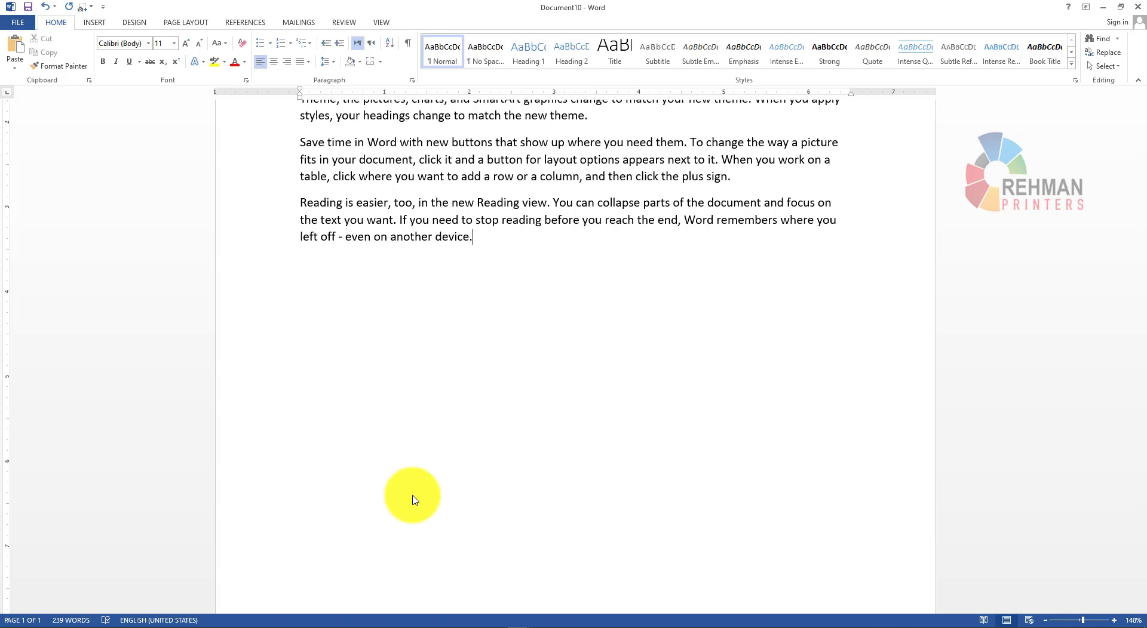
Step: Insert a page break, type short test lines on page 2, and add several empty lines
{"action": "key", "text": "ctrl+Return"}
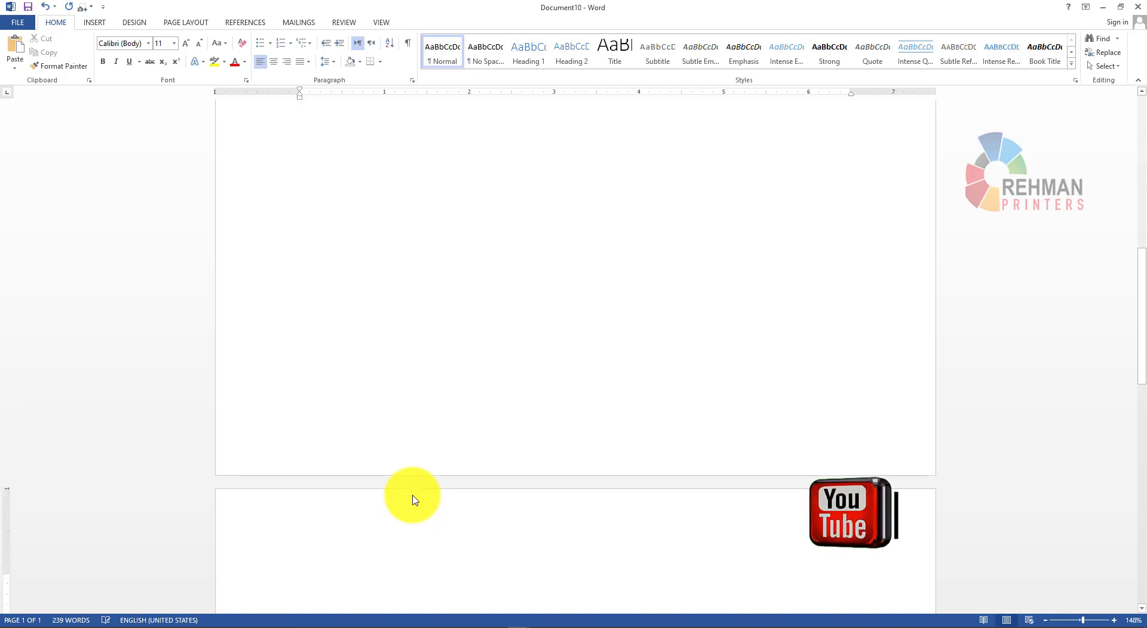
{"action": "type", "text": "sdfksldkjf"}
{"action": "key", "text": "Return"}
{"action": "type", "text": "lksdjf"}
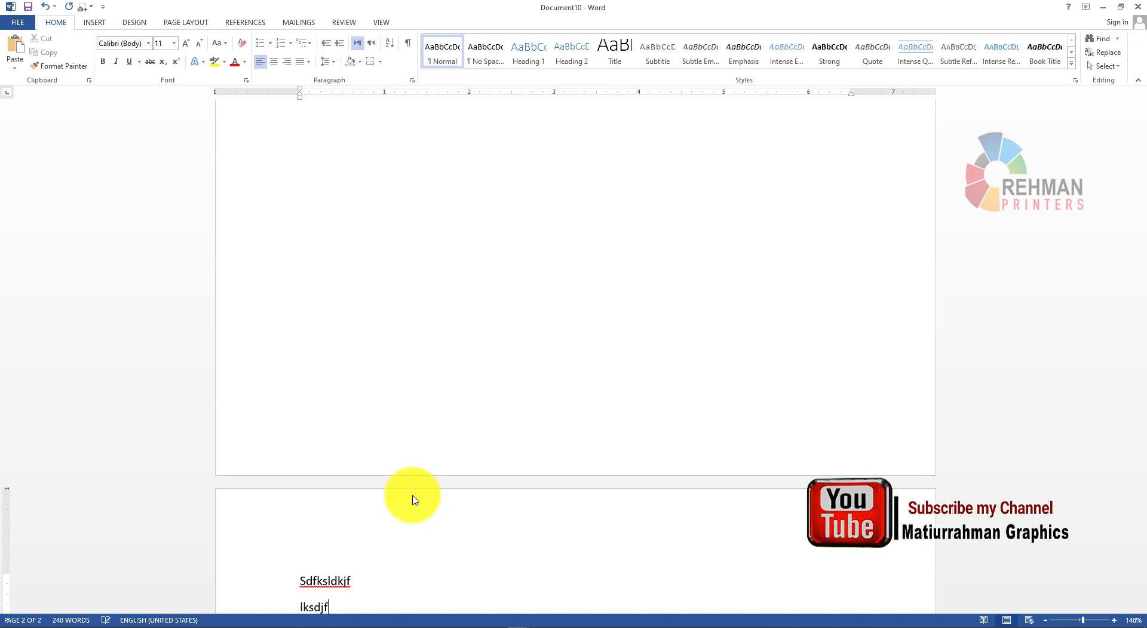
{"action": "type", "text": "sl"}
{"action": "key", "text": "Return"}
{"action": "key", "text": "Return"}
{"action": "key", "text": "Return"}
{"action": "key", "text": "Return"}
{"action": "key", "text": "Return"}
{"action": "type", "text": "lskdfjl"}
{"action": "key", "text": "Return"}
{"action": "key", "text": "Return"}
{"action": "type", "text": "sd"}
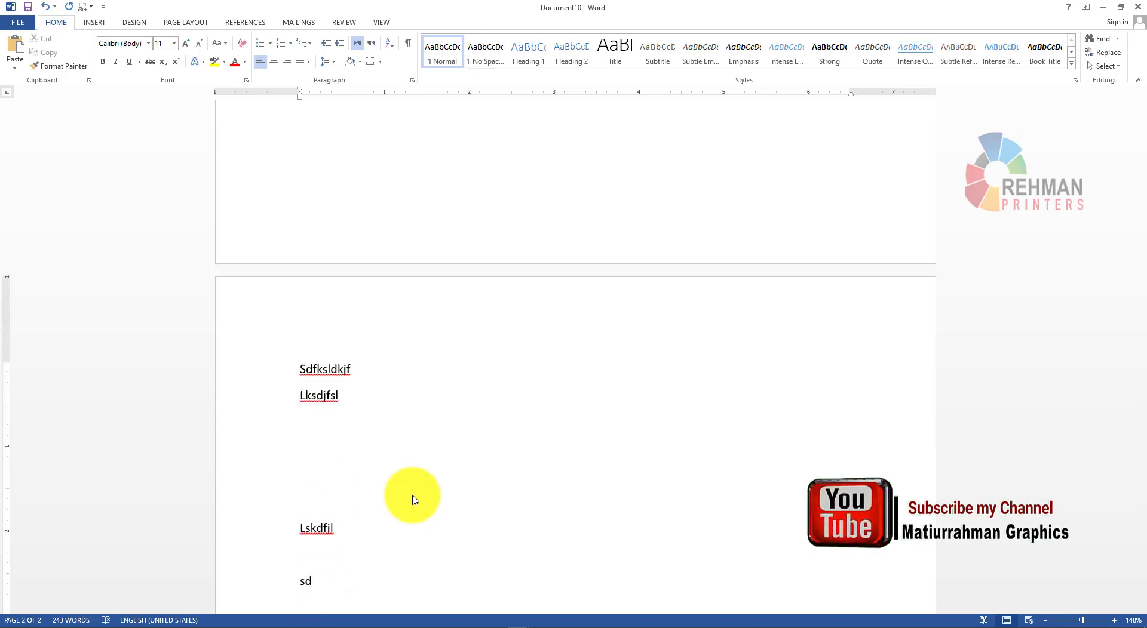
{"action": "key", "text": "Return"}
{"action": "key", "text": "Return"}
{"action": "key", "text": "Return"}
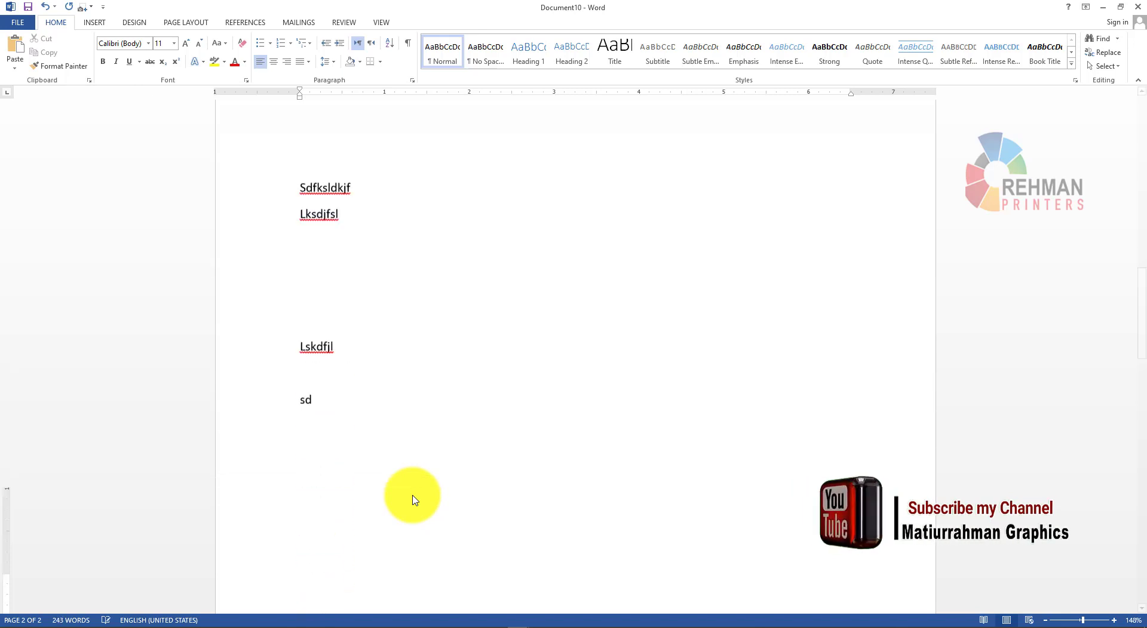
{"action": "key", "text": "Return"}
{"action": "key", "text": "Return"}
{"action": "key", "text": "Return"}
{"action": "key", "text": "Return"}
{"action": "key", "text": "Return"}
{"action": "key", "text": "Return"}
{"action": "key", "text": "Return"}
{"action": "key", "text": "Return"}
{"action": "key", "text": "Return"}
{"action": "key", "text": "Return"}
{"action": "key", "text": "Return"}
{"action": "key", "text": "Return"}
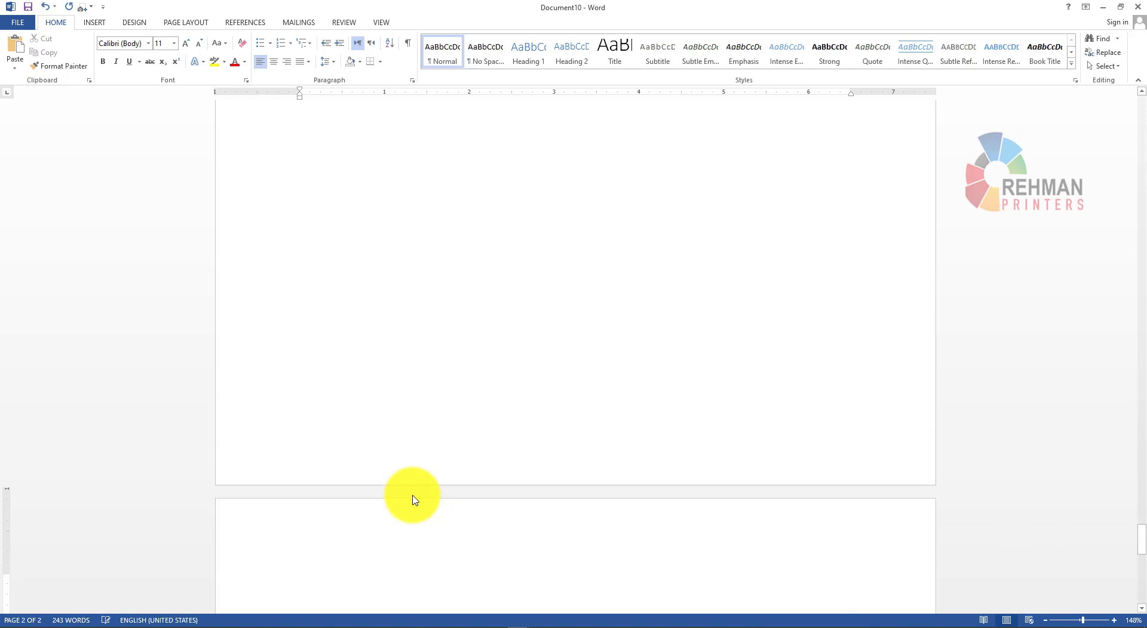
{"action": "key", "text": "Return"}
{"action": "key", "text": "Return"}
{"action": "key", "text": "Return"}
{"action": "key", "text": "Return"}
{"action": "key", "text": "Return"}
{"action": "key", "text": "Return"}
{"action": "key", "text": "Return"}
{"action": "key", "text": "Return"}
{"action": "key", "text": "Return"}
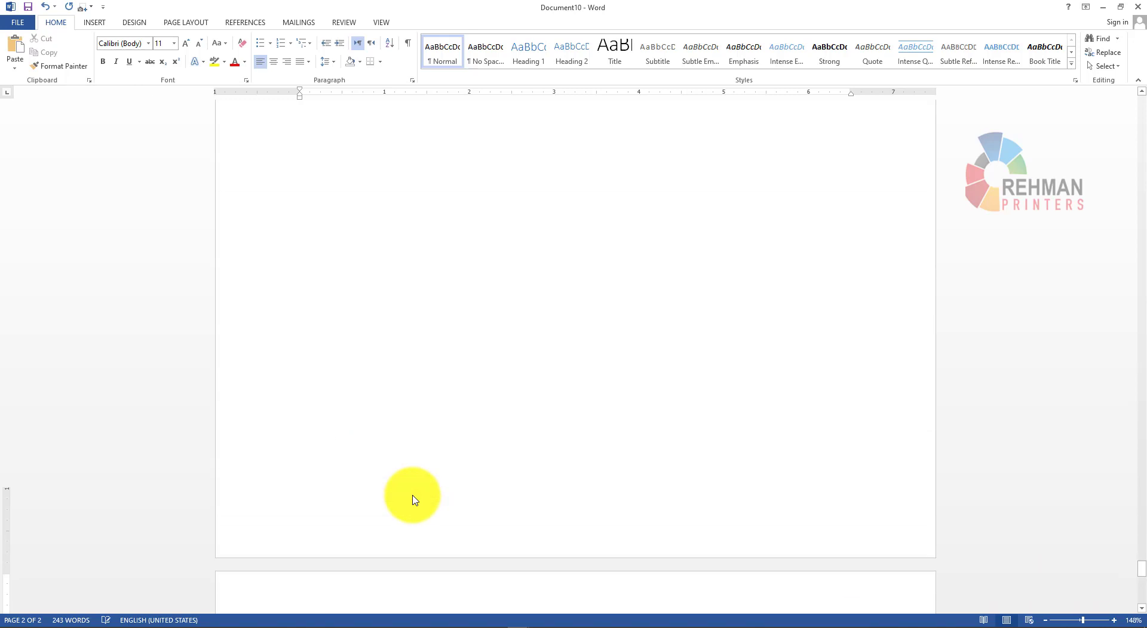
{"action": "key", "text": "Return"}
{"action": "key", "text": "Return"}
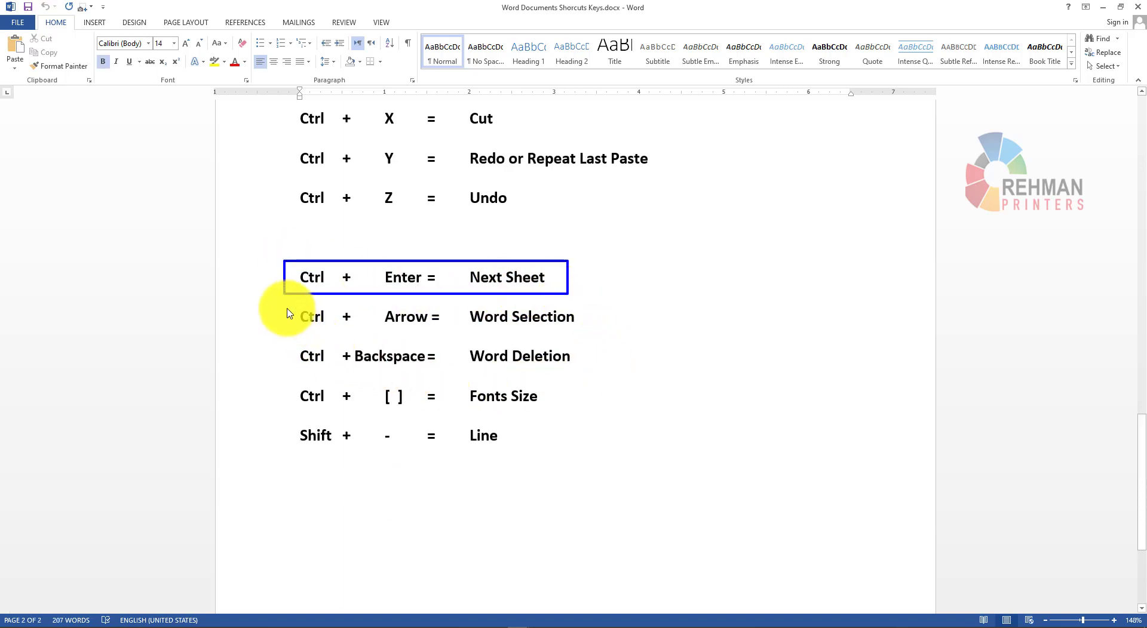
{"action": "left_click_drag", "start_coordinate": [284, 307], "coordinate": [621, 335]}
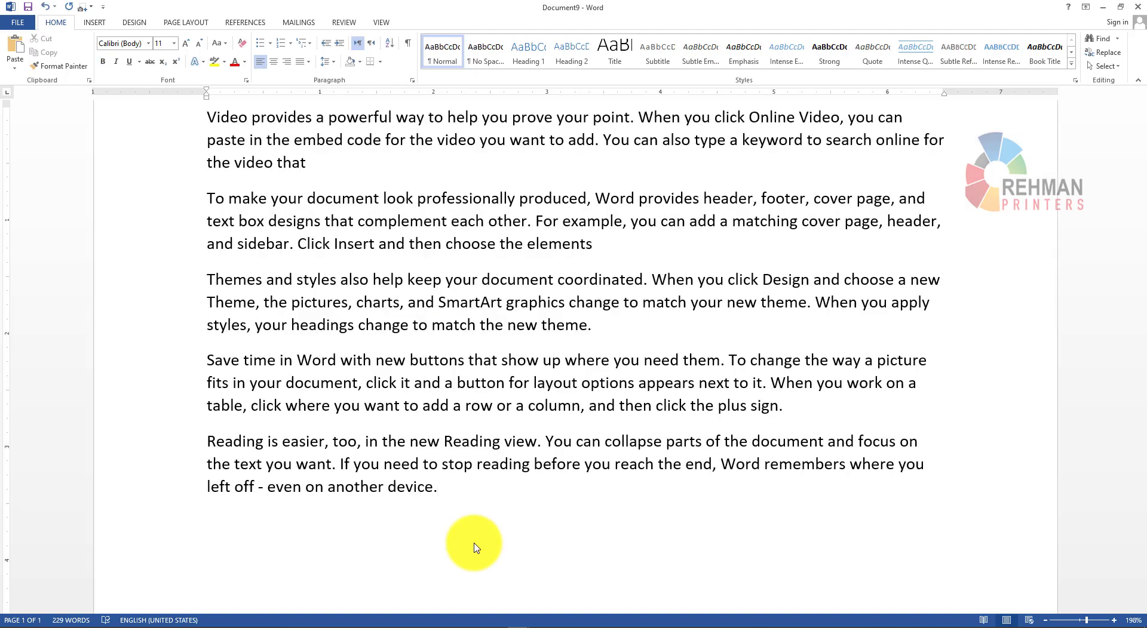
{"action": "key", "text": "shift+Left"}
{"action": "key", "text": "shift+Left"}
{"action": "key", "text": "shift+Left"}
{"action": "key", "text": "shift+Left"}
{"action": "key", "text": "shift+Left"}
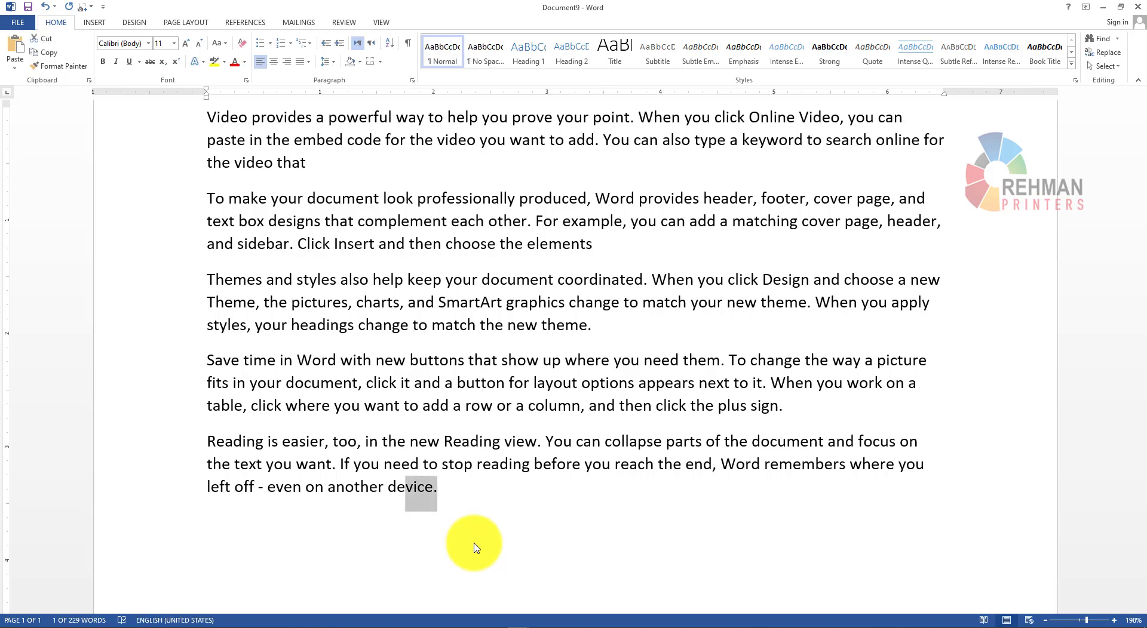
{"action": "key", "text": "shift+Left"}
{"action": "key", "text": "shift+Left"}
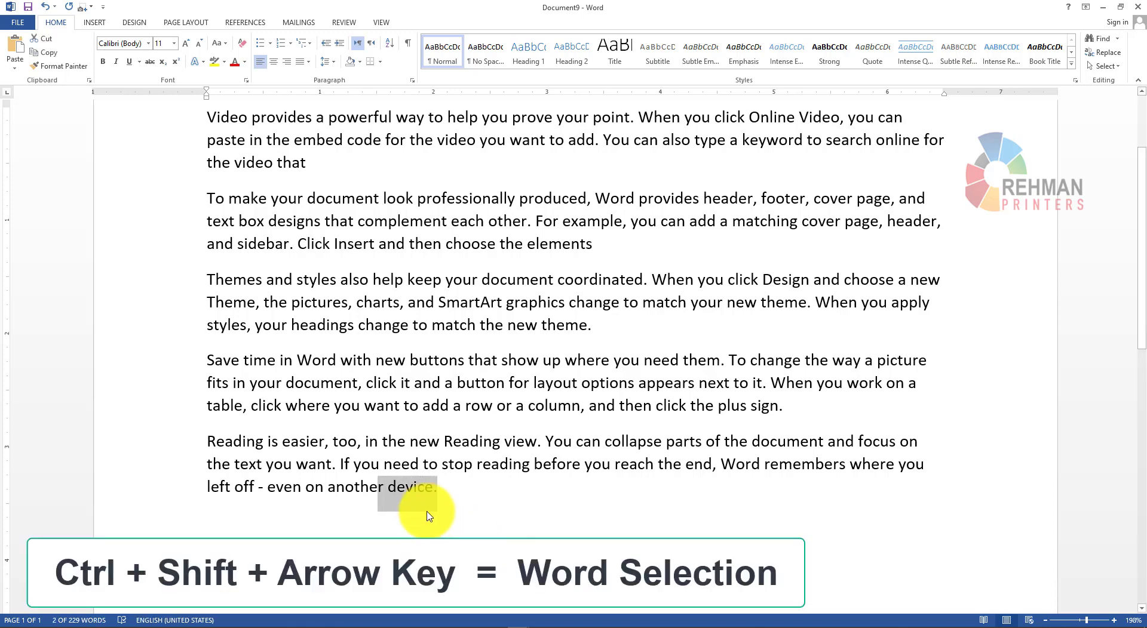
{"action": "left_click", "coordinate": [442, 501]}
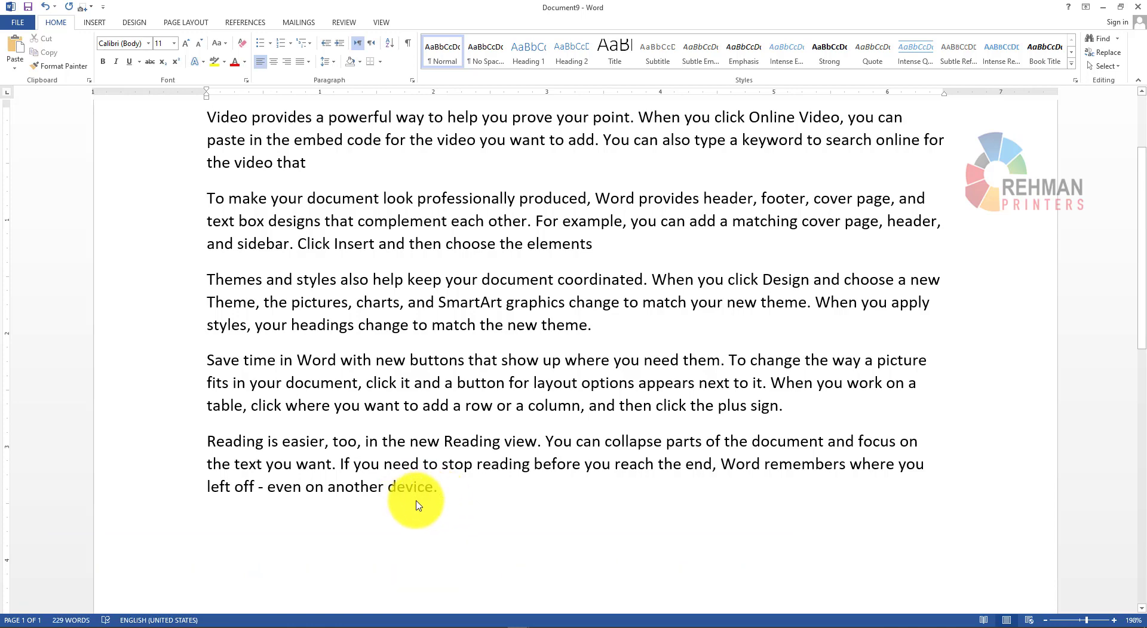
{"action": "key", "text": "ctrl+shift+Left"}
{"action": "key", "text": "ctrl+shift+Left"}
{"action": "key", "text": "ctrl+shift+Left"}
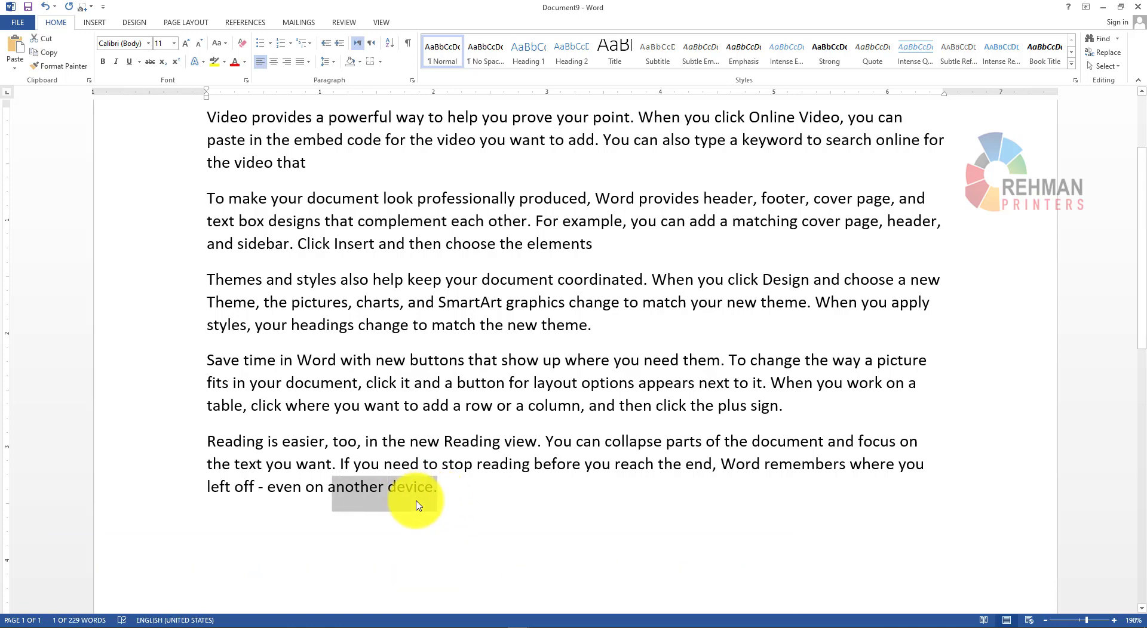
{"action": "key", "text": "ctrl+shift+Left"}
{"action": "key", "text": "ctrl+shift+Left"}
{"action": "key", "text": "ctrl+shift+Left"}
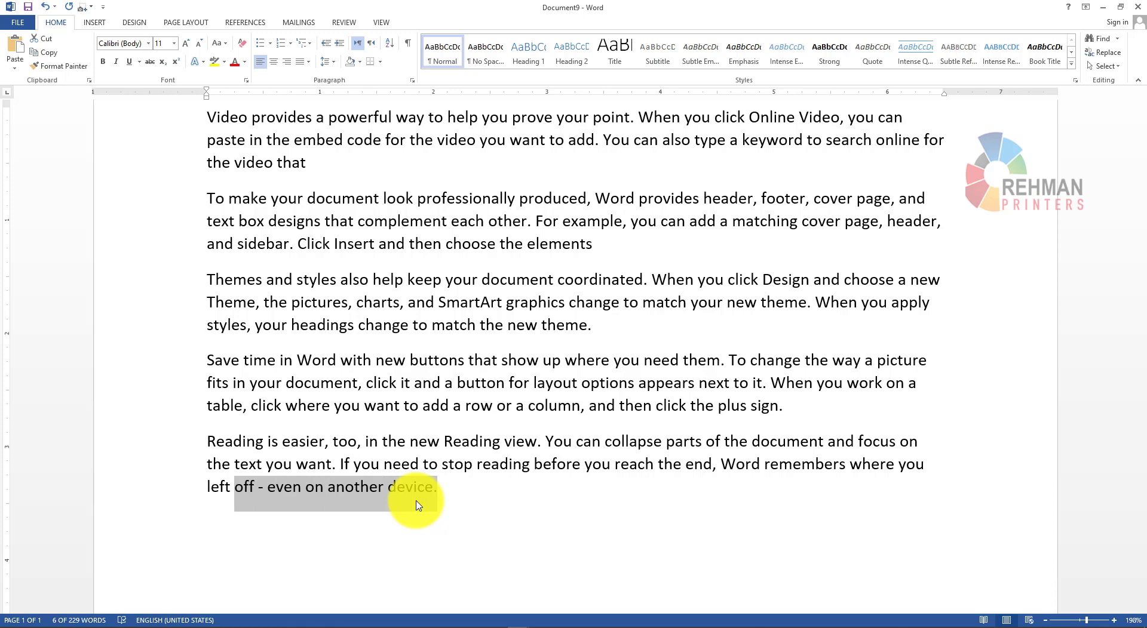
{"action": "key", "text": "ctrl+shift+Left"}
{"action": "key", "text": "ctrl+shift+Left"}
{"action": "key", "text": "ctrl+shift+Left"}
{"action": "key", "text": "ctrl+shift+Left"}
{"action": "key", "text": "ctrl+shift+Left"}
{"action": "key", "text": "ctrl+shift+Left"}
{"action": "key", "text": "ctrl+shift+Left"}
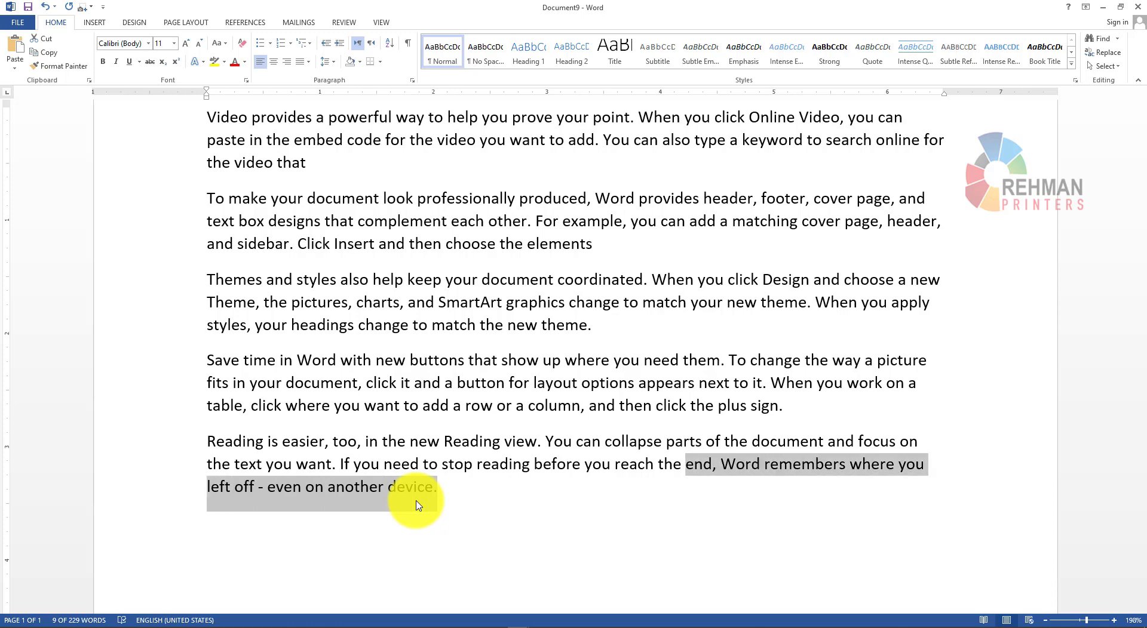
{"action": "key", "text": "ctrl+shift+Left"}
{"action": "key", "text": "ctrl+shift+Left"}
{"action": "key", "text": "ctrl+shift+Left"}
{"action": "key", "text": "ctrl+shift+Left"}
{"action": "key", "text": "ctrl+shift+Left"}
{"action": "left_click", "coordinate": [523, 582]}
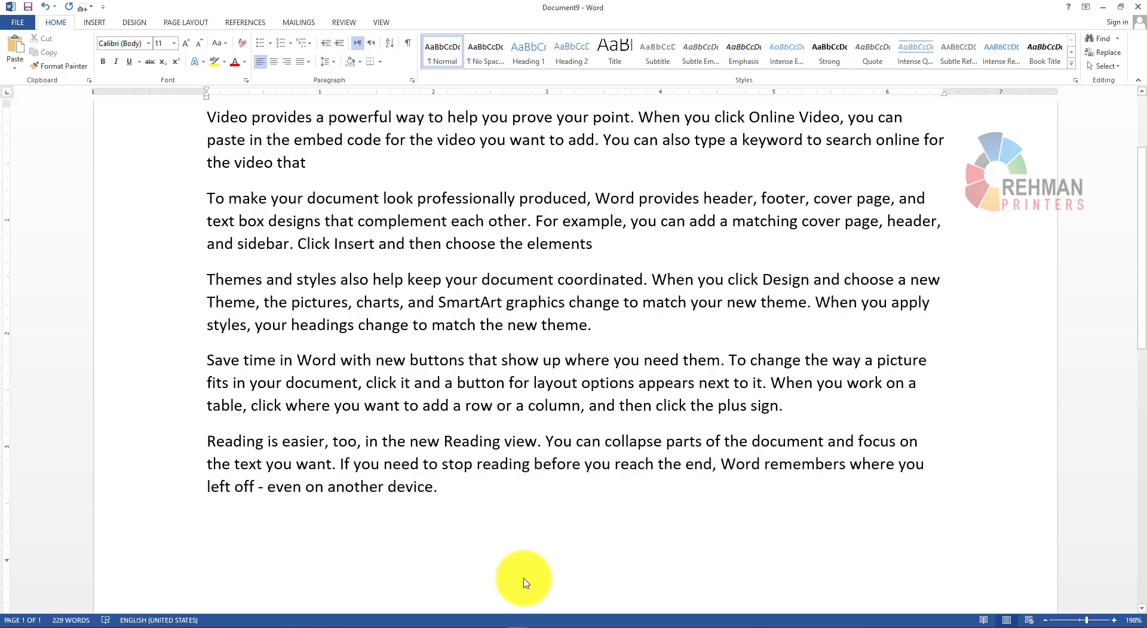
{"action": "left_click", "coordinate": [469, 598]}
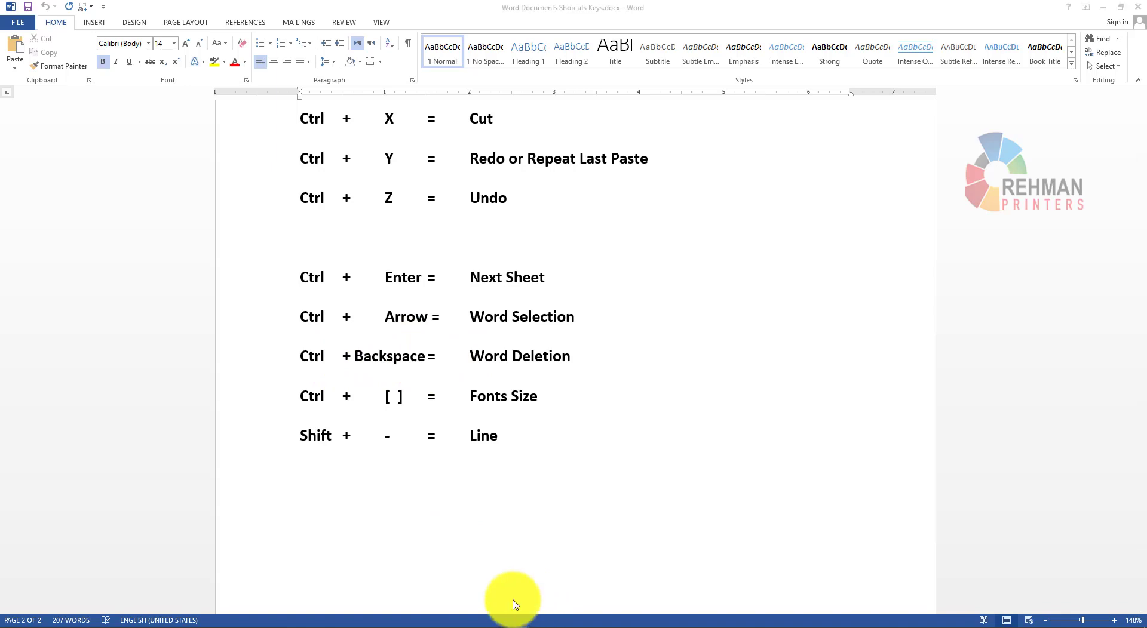
Step: In Document9, delete words from the last paragraph until it ends at 'If you need to stop reading'
{"action": "left_click", "coordinate": [572, 591]}
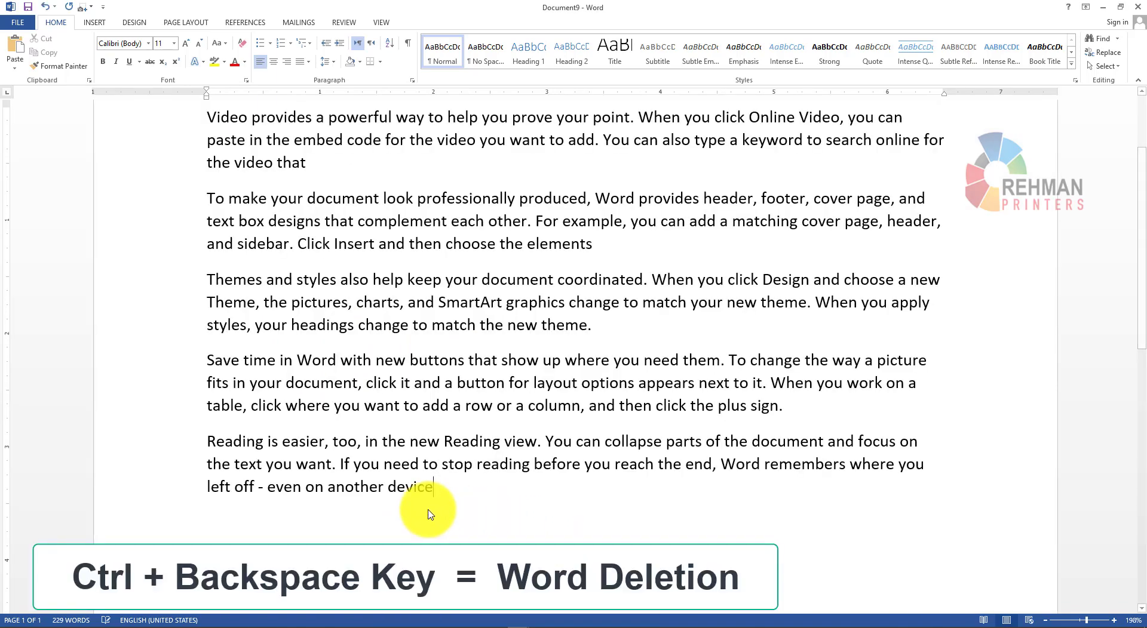
{"action": "key", "text": "BackSpace"}
{"action": "key", "text": "BackSpace"}
{"action": "key", "text": "BackSpace"}
{"action": "key", "text": "BackSpace"}
{"action": "key", "text": "BackSpace"}
{"action": "key", "text": "BackSpace"}
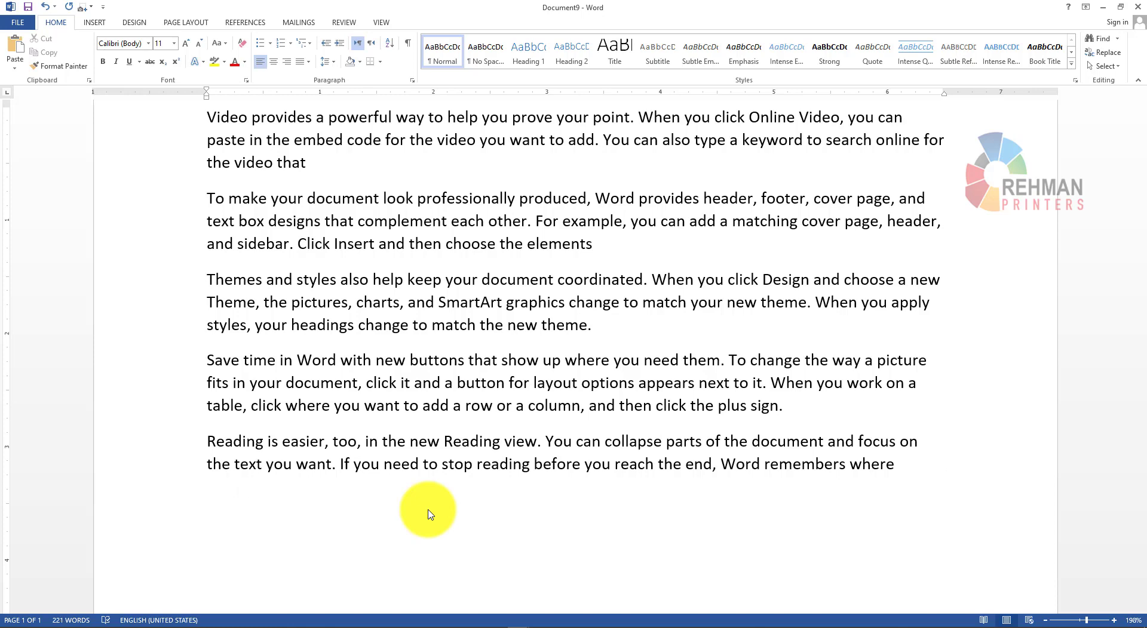
{"action": "key", "text": "ctrl+BackSpace"}
{"action": "key", "text": "ctrl+BackSpace"}
{"action": "key", "text": "ctrl+BackSpace"}
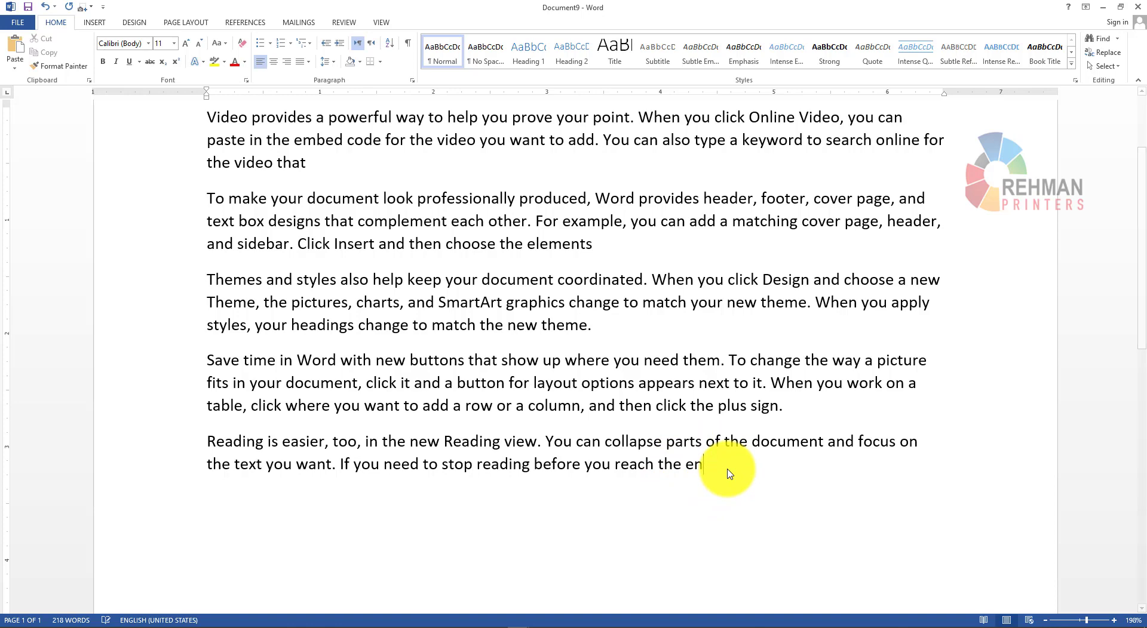
{"action": "key", "text": "BackSpace"}
{"action": "key", "text": "BackSpace"}
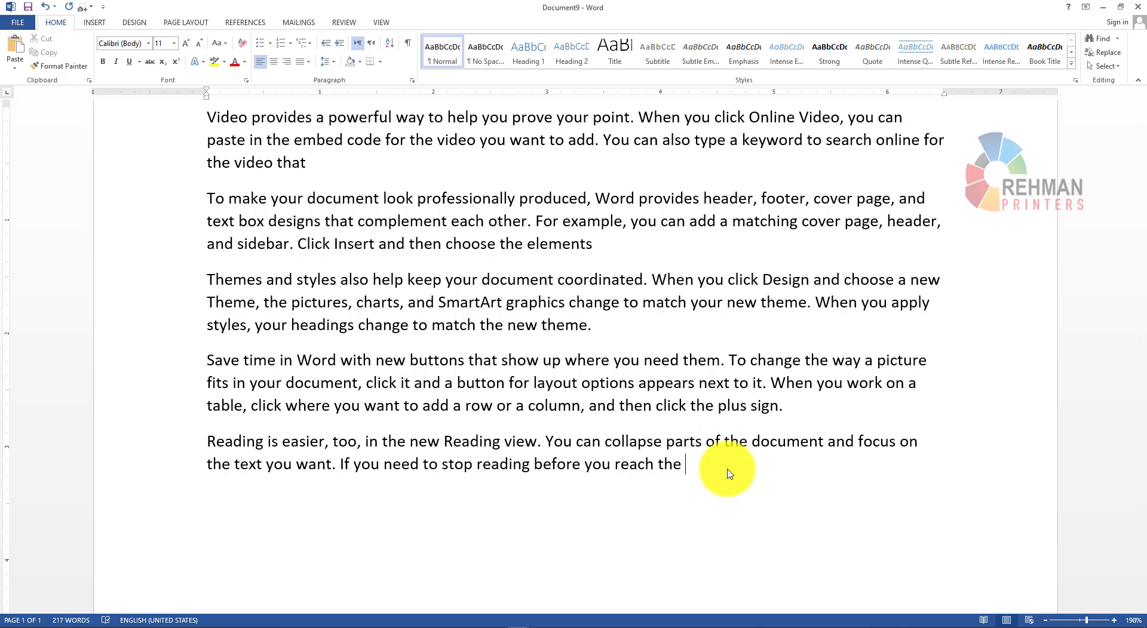
{"action": "key", "text": "ctrl+BackSpace"}
{"action": "key", "text": "ctrl+BackSpace"}
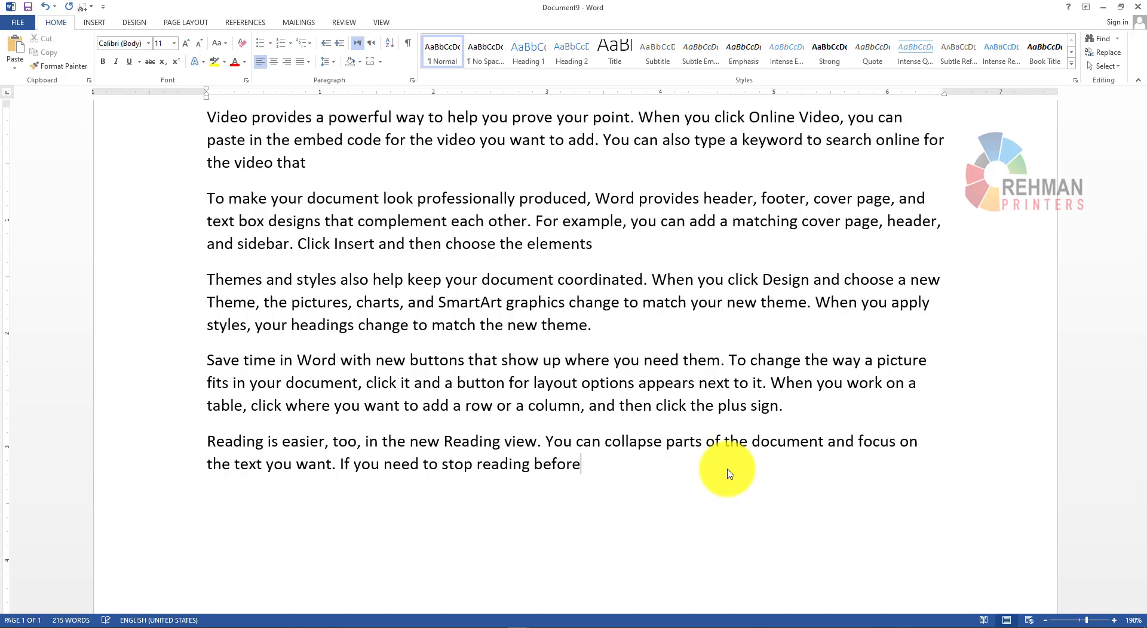
{"action": "key", "text": "ctrl+BackSpace"}
{"action": "key", "text": "BackSpace"}
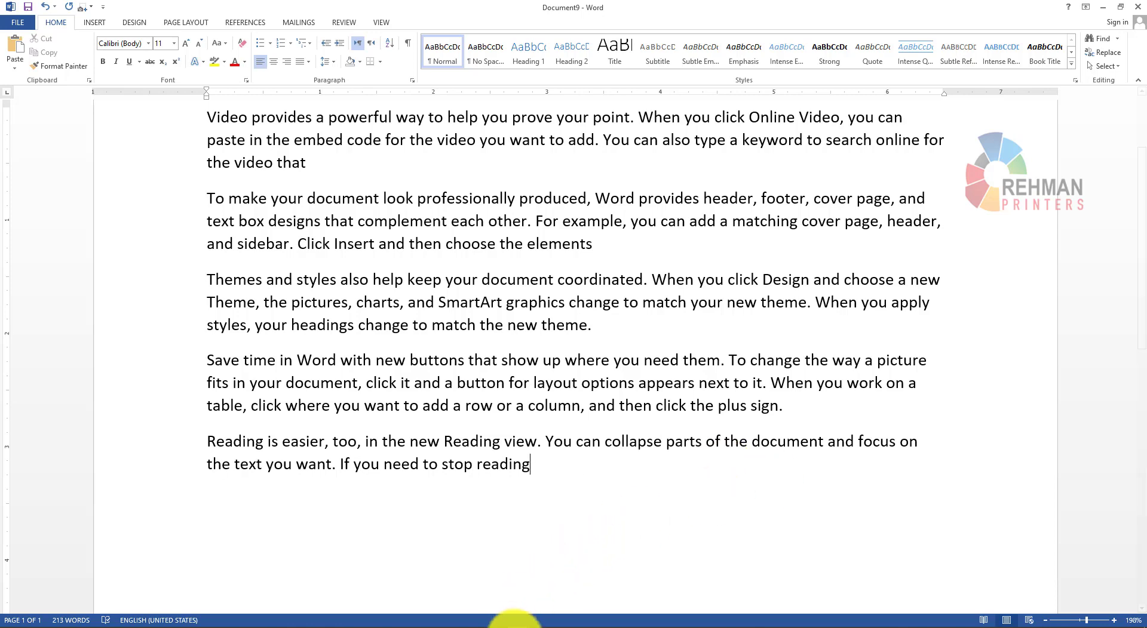
{"action": "left_click", "coordinate": [465, 574]}
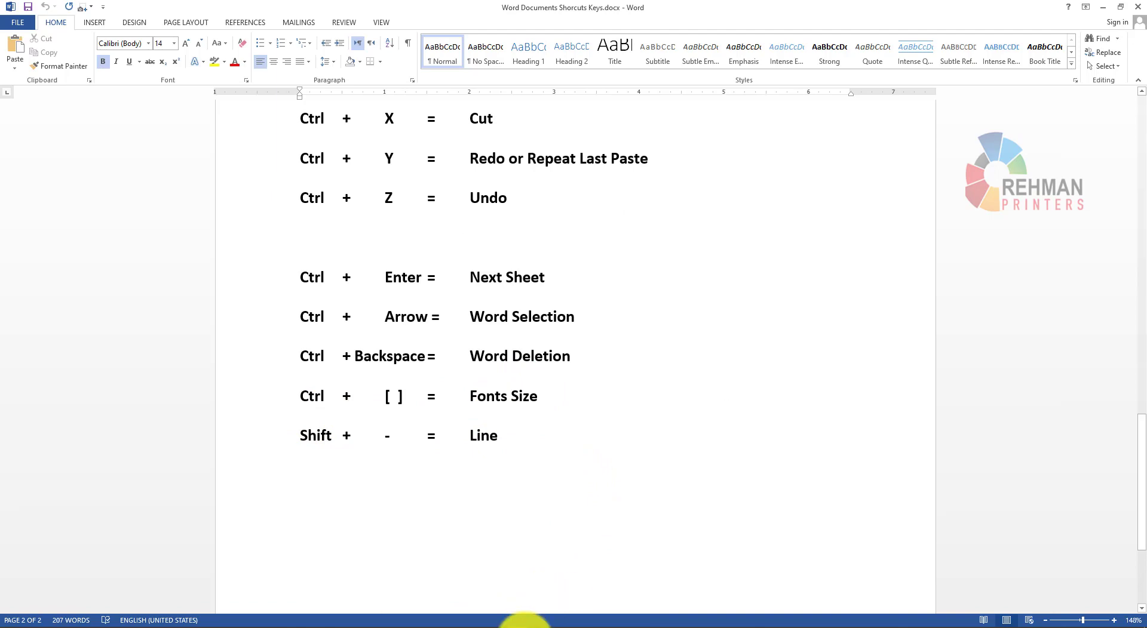
Step: In Document9, select the last paragraph and step its font size up and down with Ctrl+] / Ctrl+[, ending at 13 point
{"action": "mouse_move", "coordinate": [529, 608]}
{"action": "left_click", "coordinate": [564, 591]}
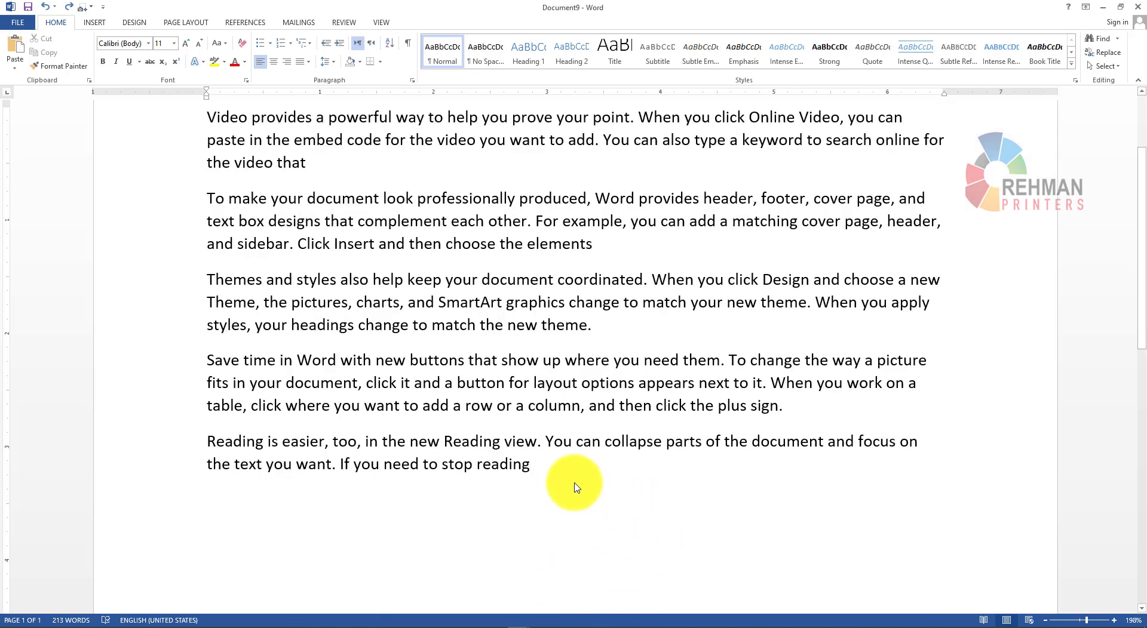
{"action": "left_click_drag", "start_coordinate": [574, 486], "coordinate": [209, 445]}
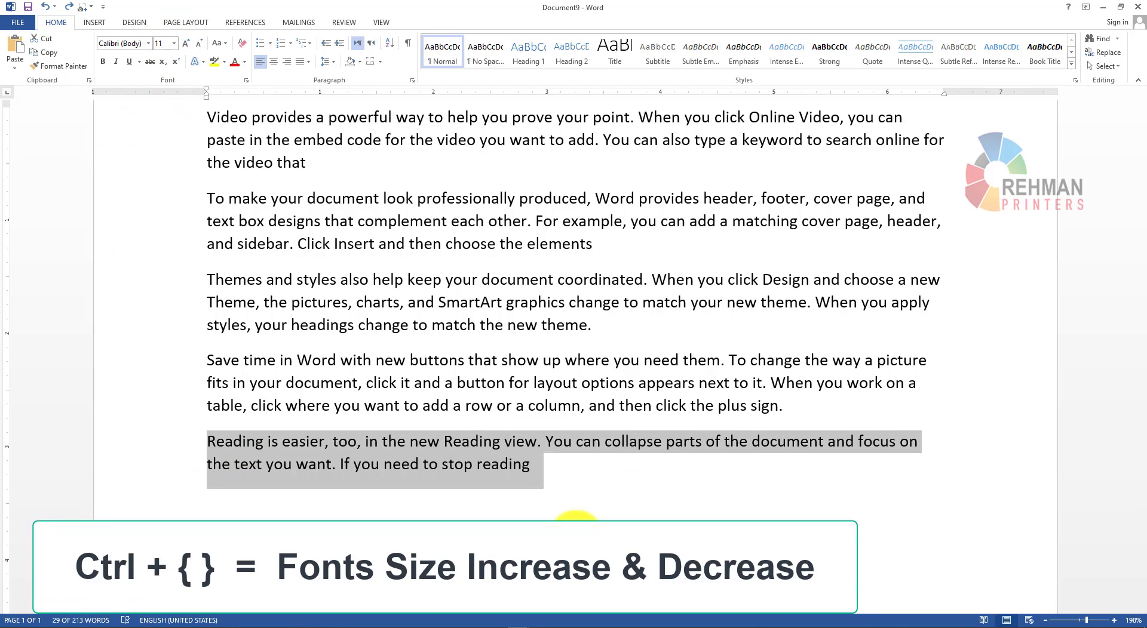
{"action": "key", "text": "ctrl+bracketright"}
{"action": "key", "text": "ctrl+bracketright"}
{"action": "key", "text": "ctrl+bracketright"}
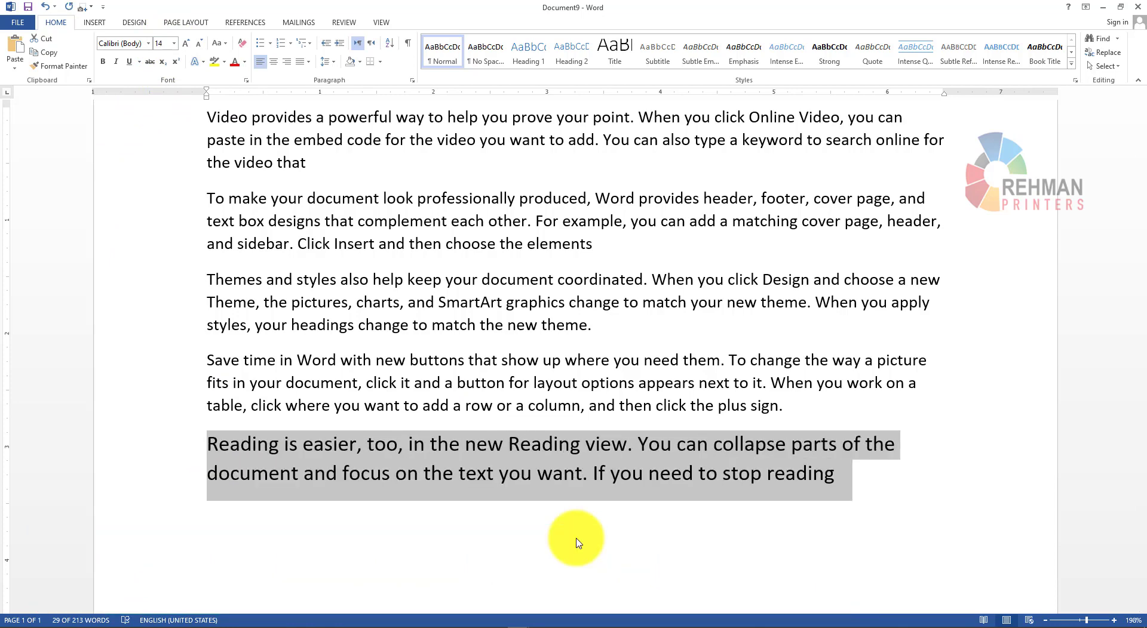
{"action": "key", "text": "ctrl+bracketleft"}
{"action": "key", "text": "ctrl+bracketleft"}
{"action": "key", "text": "ctrl+bracketleft"}
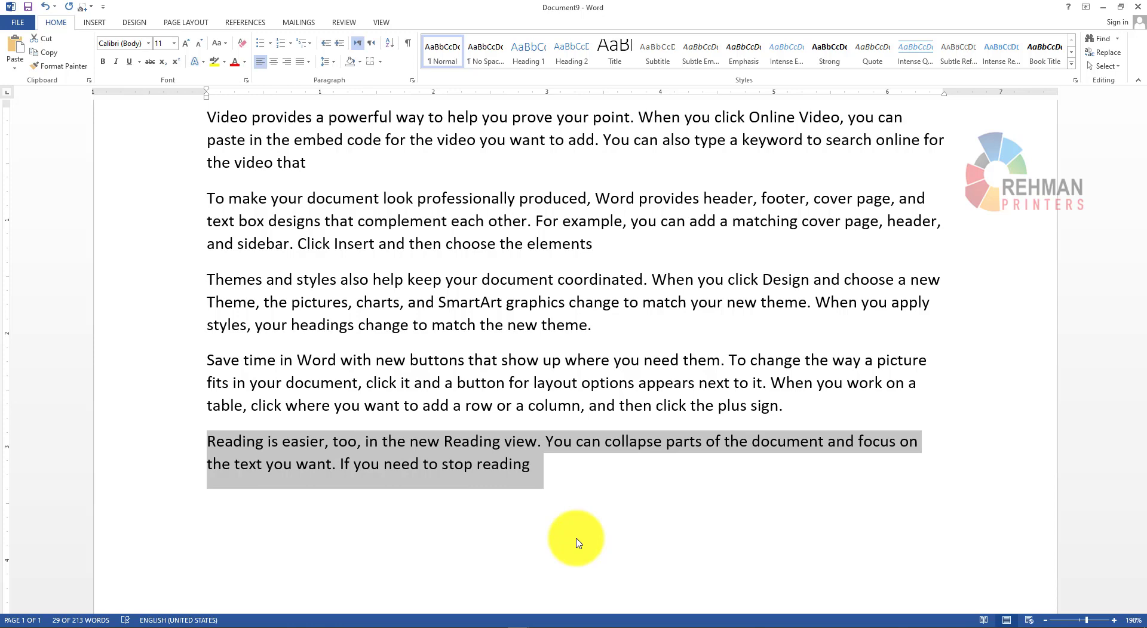
{"action": "key", "text": "ctrl+bracketright"}
{"action": "key", "text": "ctrl+bracketright"}
{"action": "key", "text": "ctrl+bracketright"}
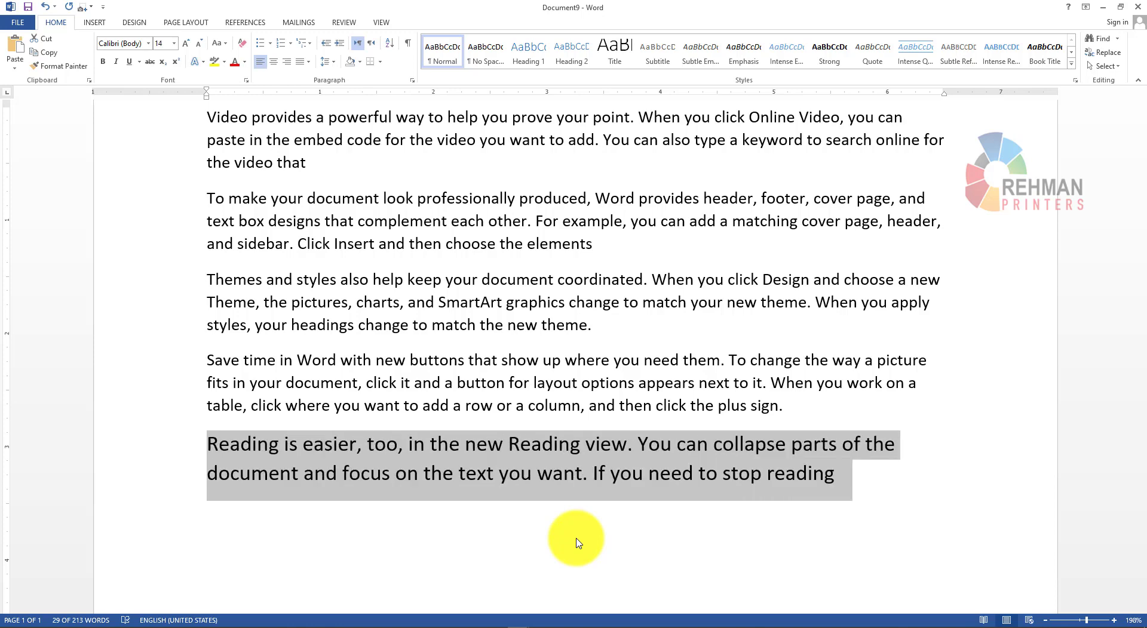
{"action": "key", "text": "ctrl+bracketleft"}
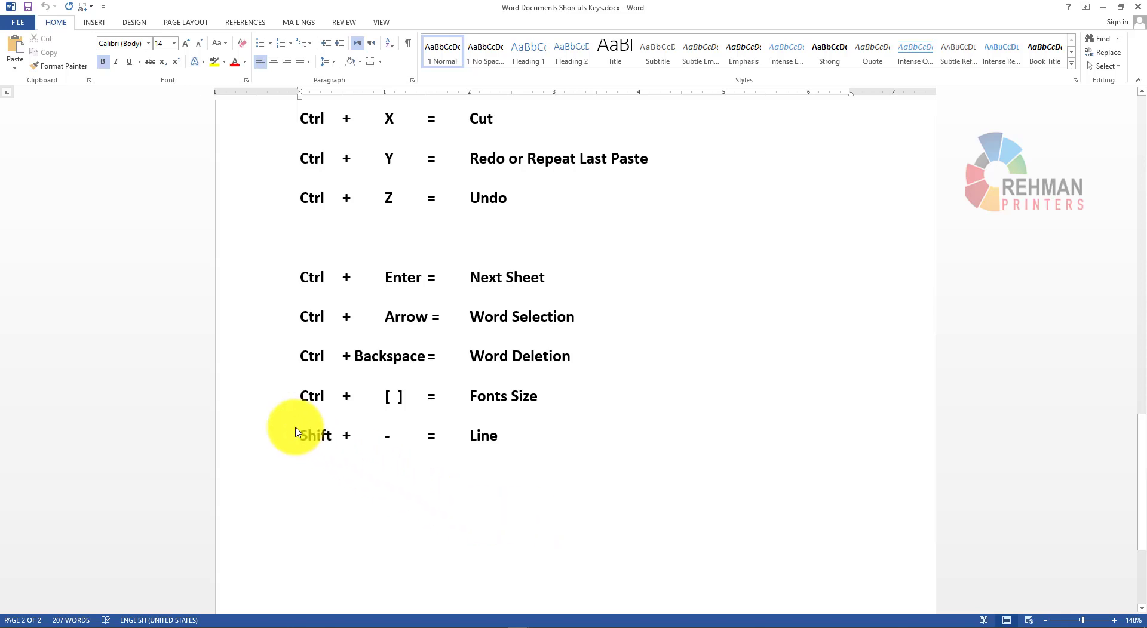
Step: Select all of Document9's text with Ctrl+A and delete it
{"action": "left_click_drag", "start_coordinate": [269, 414], "coordinate": [512, 467]}
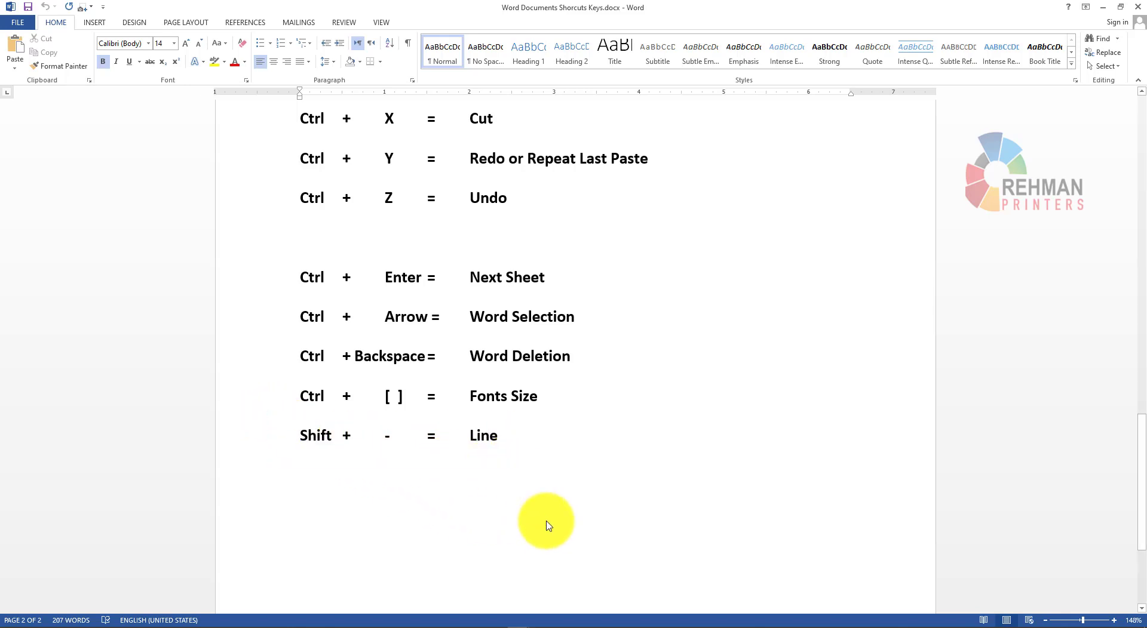
{"action": "left_click", "coordinate": [547, 597]}
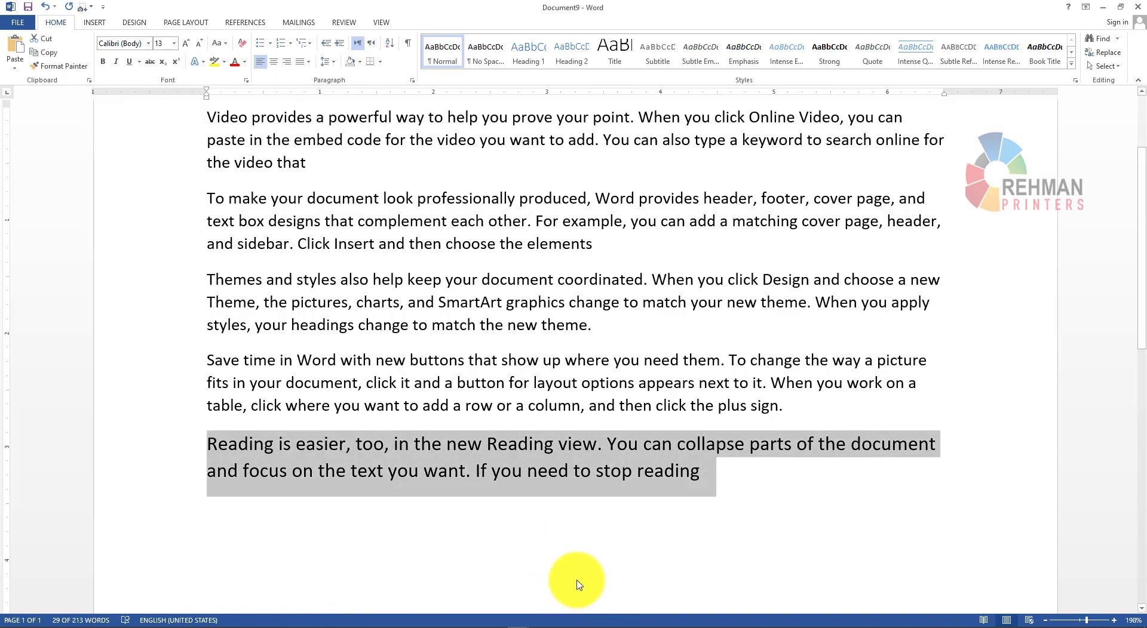
{"action": "key", "text": "ctrl+a"}
{"action": "key", "text": "Delete"}
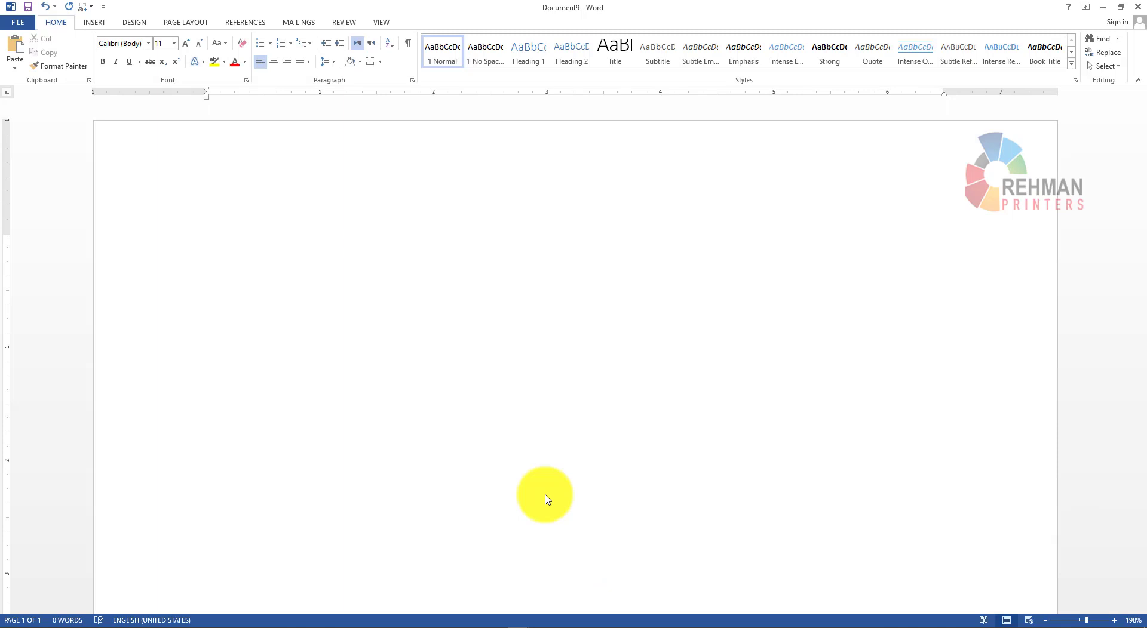
Step: Type the form line 'Name____ F/Name____' with underscore blanks, then minimize Document9
{"action": "type", "text": "Name"}
{"action": "type", "text": "____"}
{"action": "type", "text": "___________________________"}
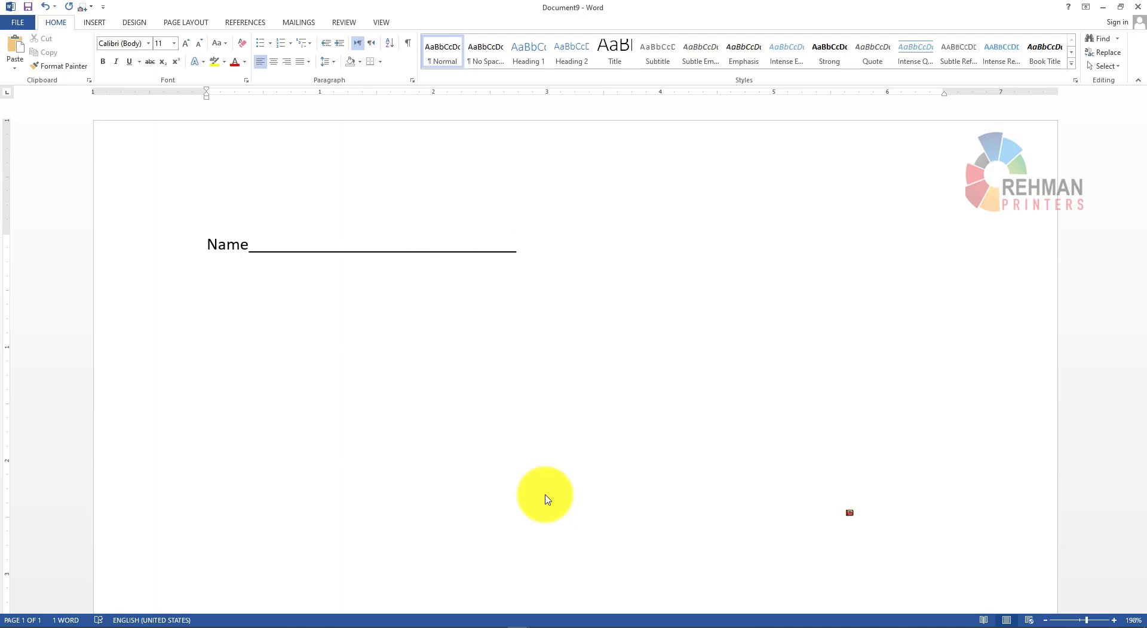
{"action": "type", "text": "F"}
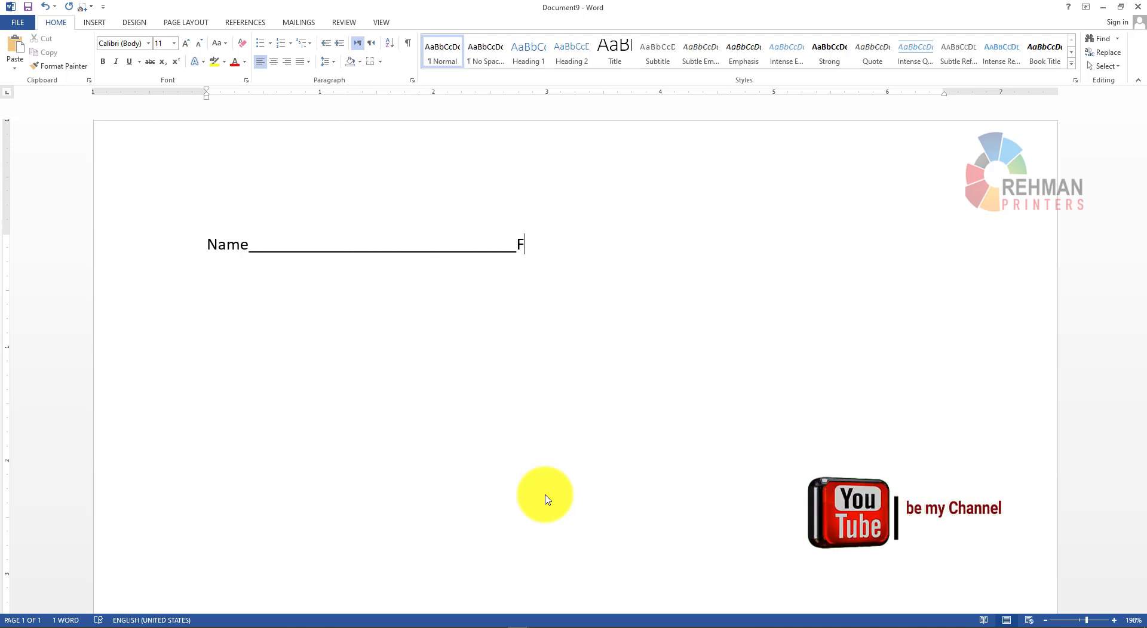
{"action": "type", "text": "/N"}
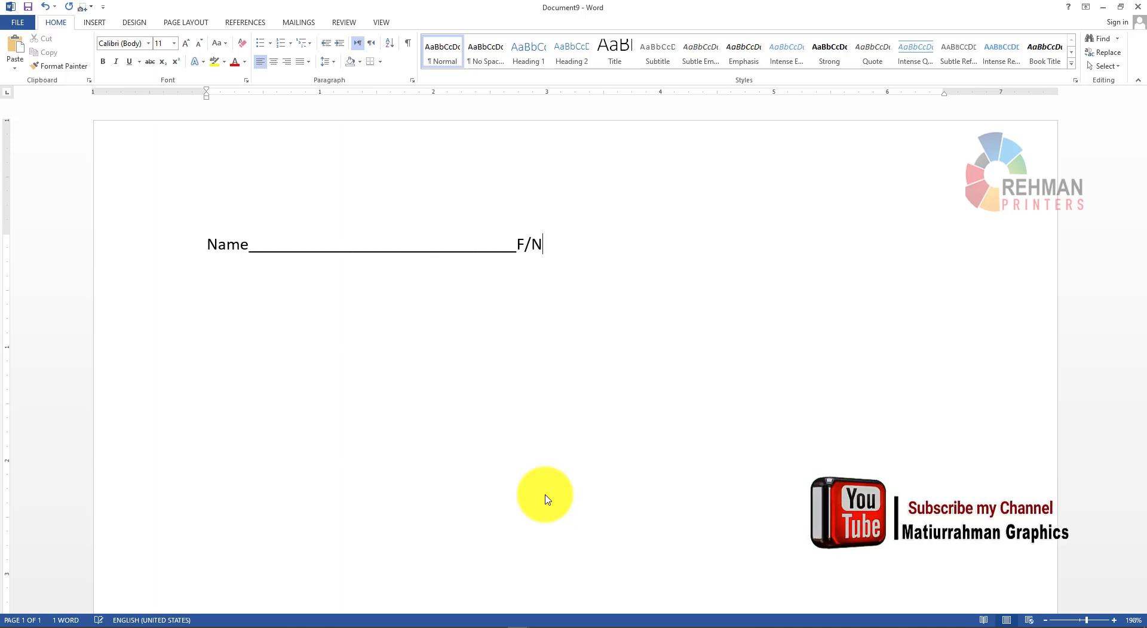
{"action": "type", "text": "ame"}
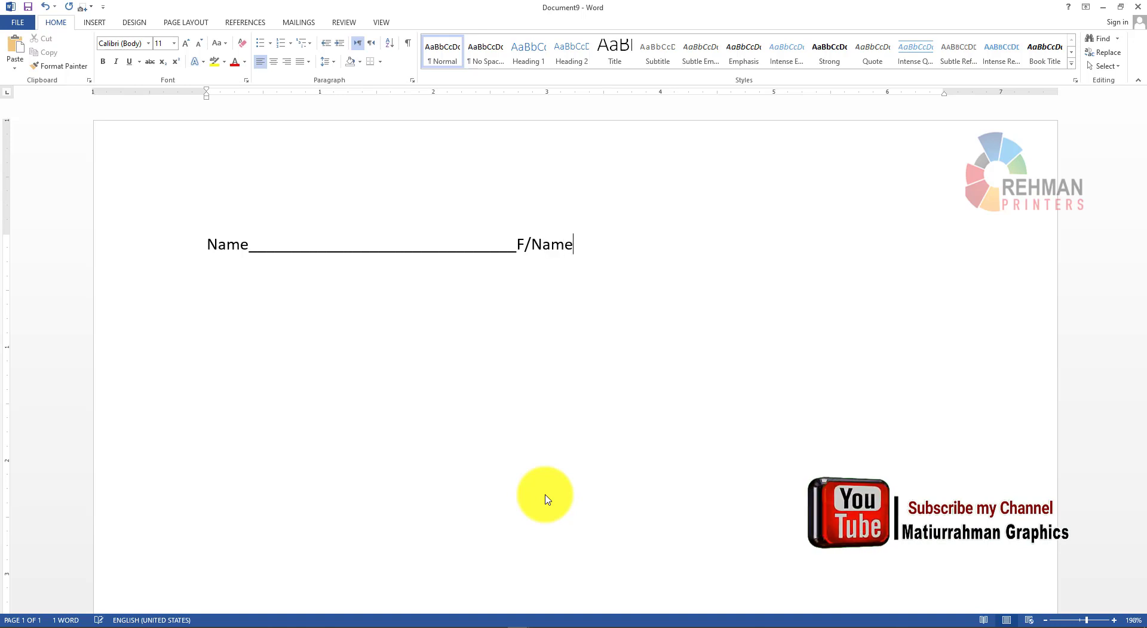
{"action": "type", "text": "___________________"}
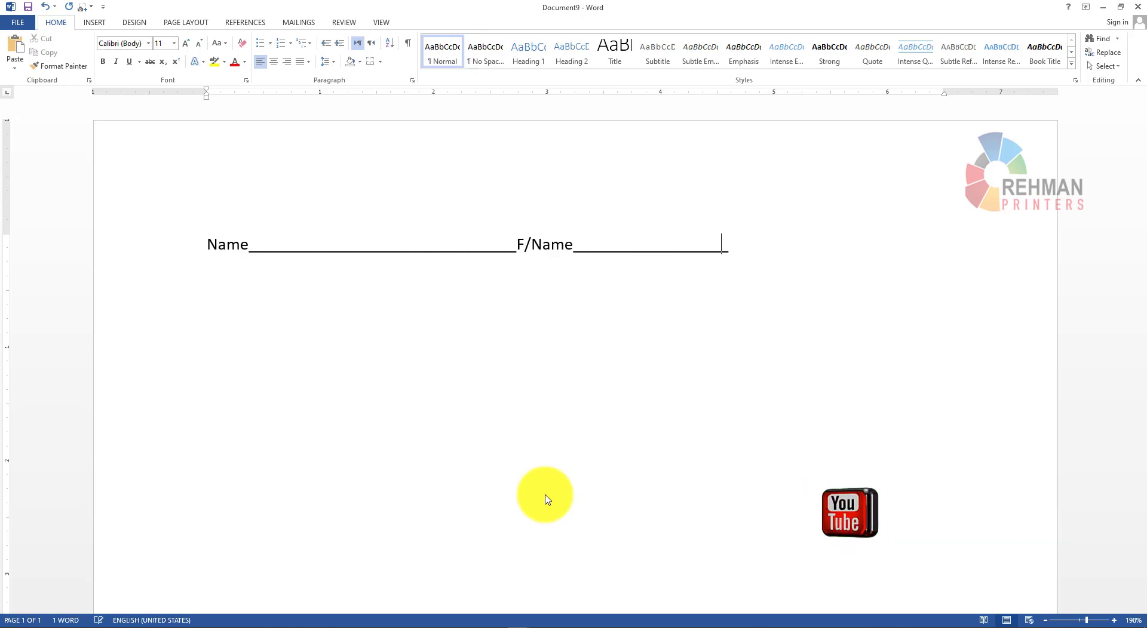
{"action": "type", "text": "_________________"}
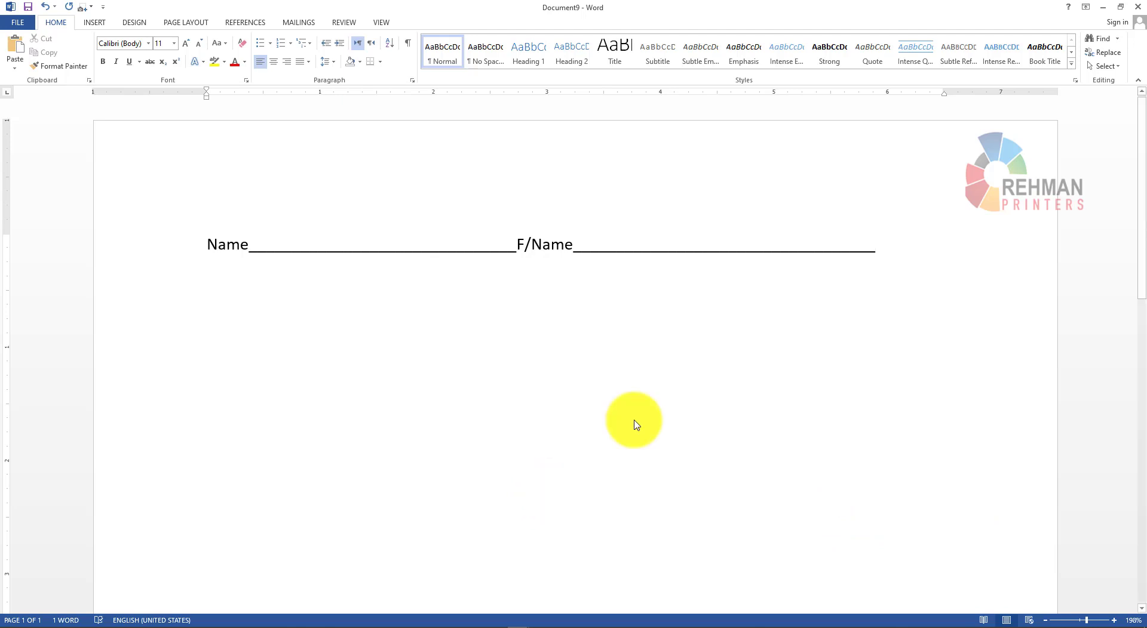
{"action": "left_click", "coordinate": [1103, 7]}
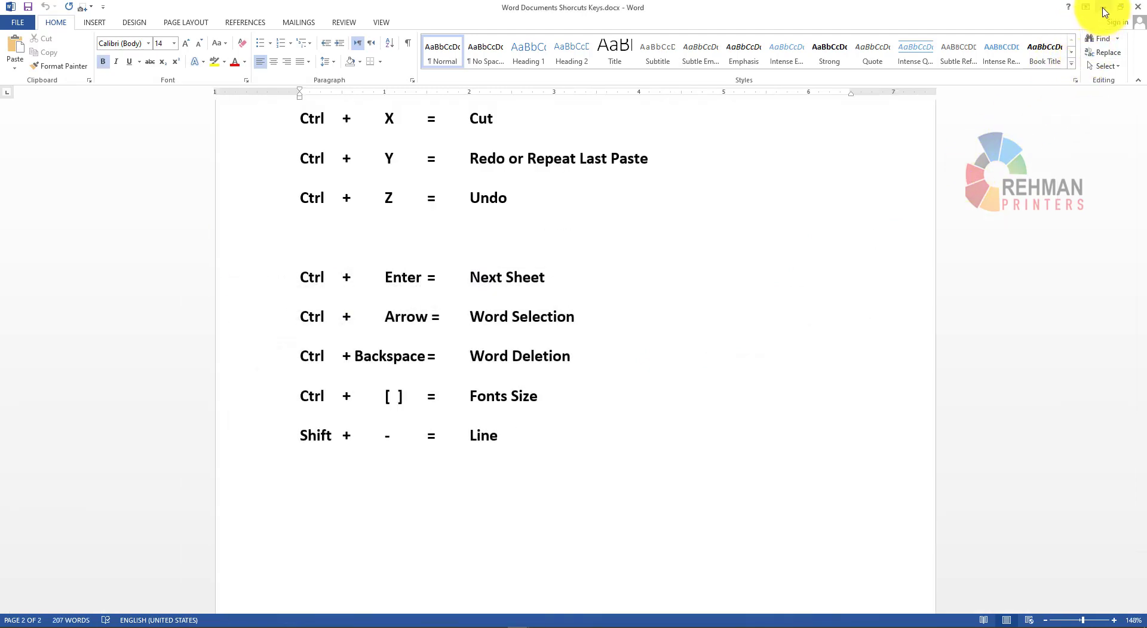
Step: Minimize the Word shortcut keys window and refresh the Windows desktop from its right-click menu
{"action": "left_click", "coordinate": [1104, 9]}
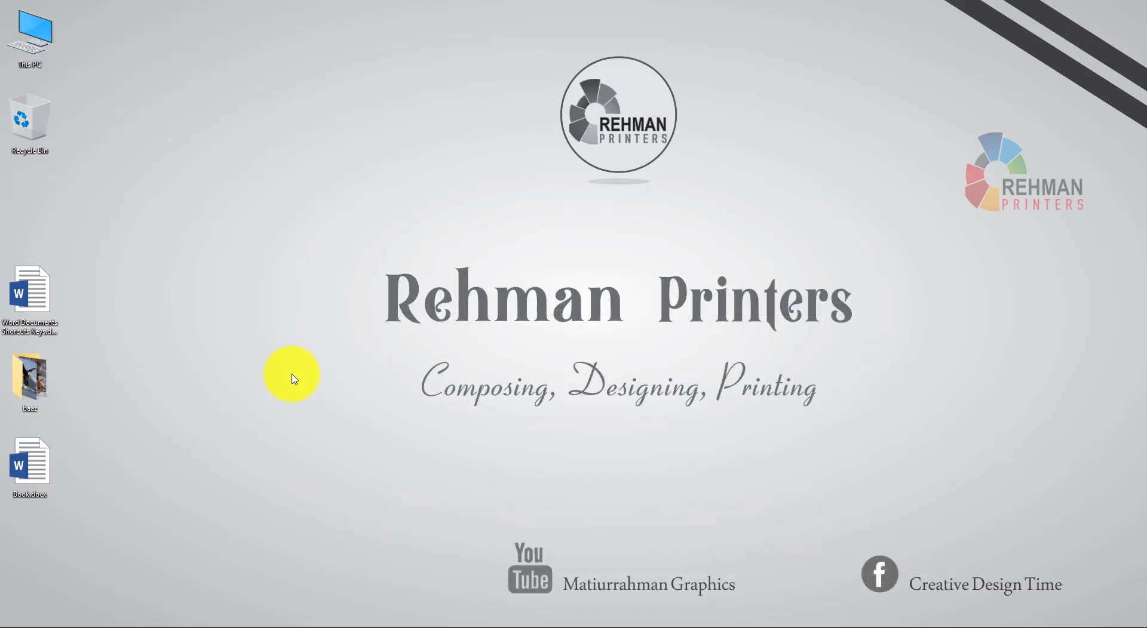
{"action": "right_click", "coordinate": [216, 309]}
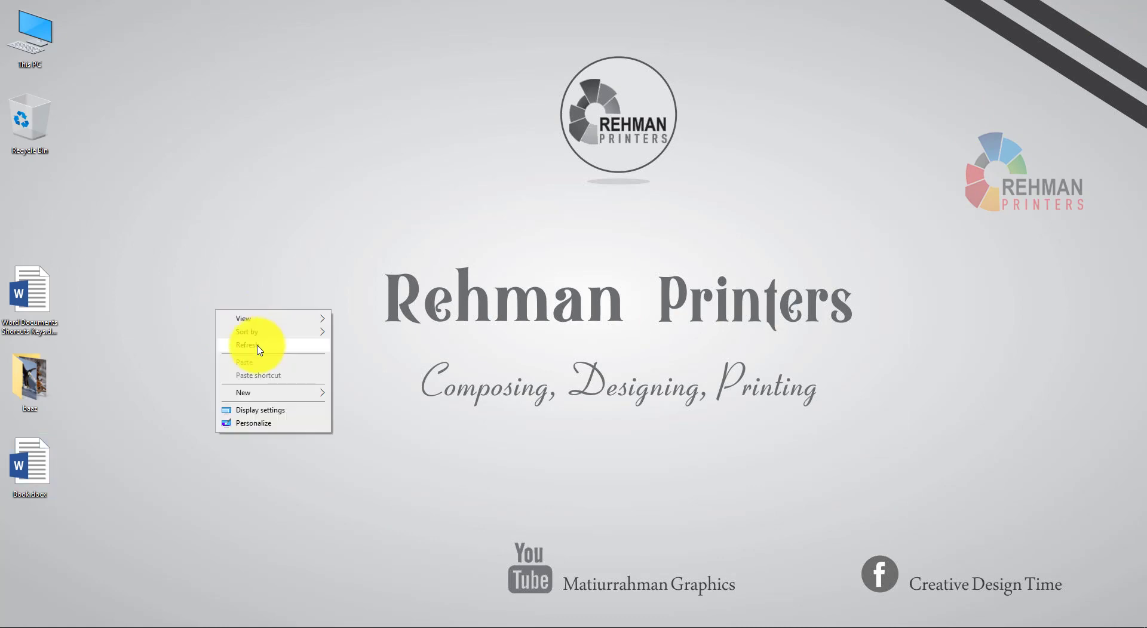
{"action": "left_click", "coordinate": [257, 344]}
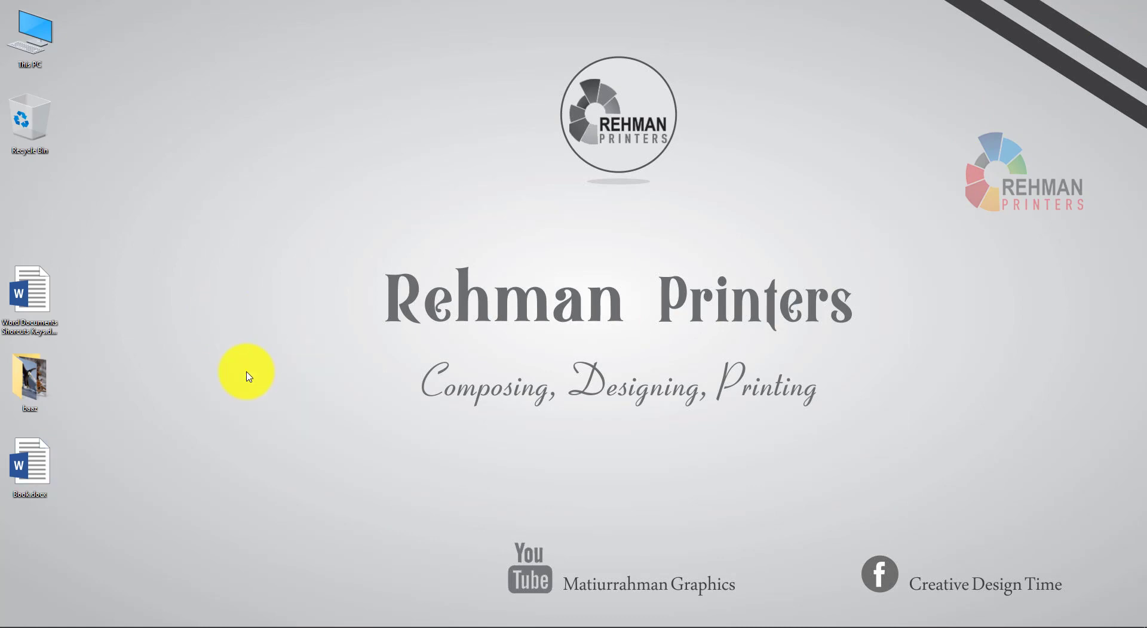